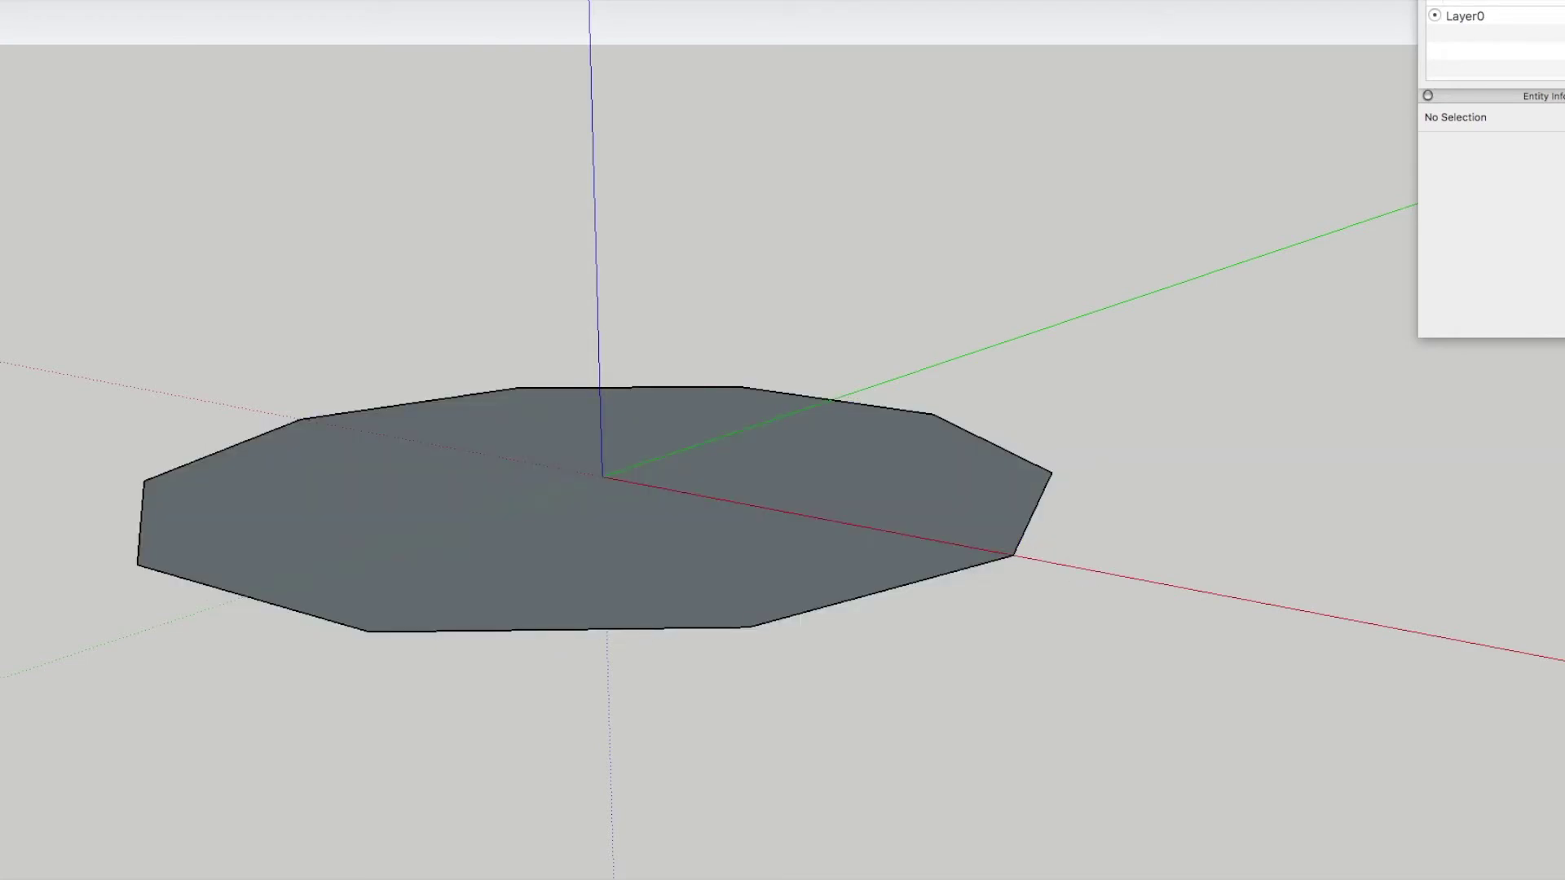
- Draw a vertical line up the blue axis from the decagon's centre and connect its top to two adjacent base corners, forming a triangular face
scroll(606, 457, up, 2)
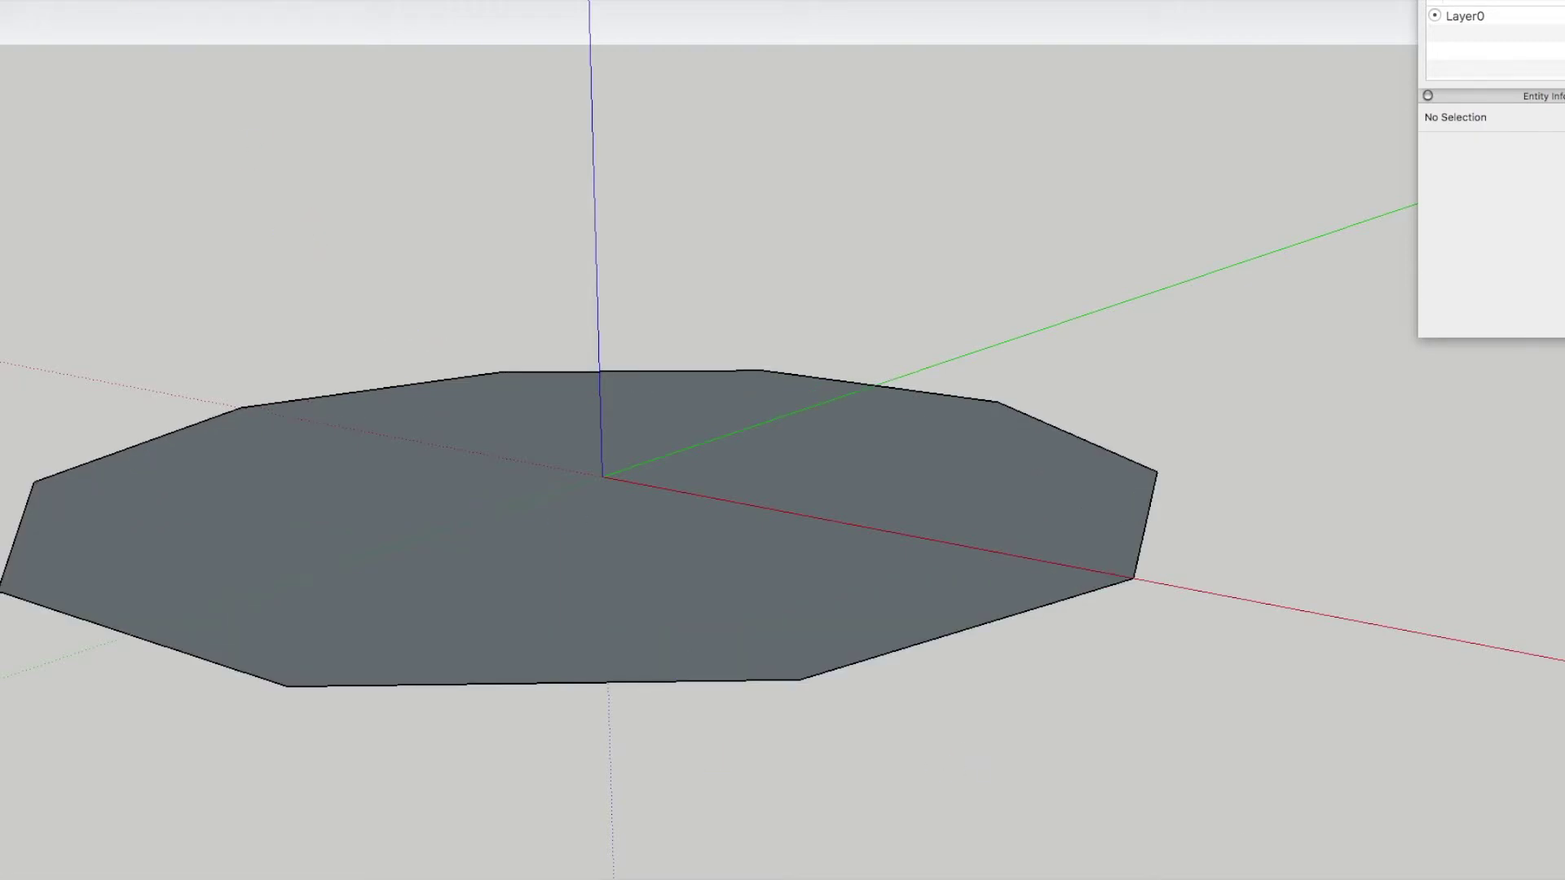
mouse_move(601, 476)
mouse_down()
mouse_move(595, 67)
mouse_move(593, 87)
mouse_move(646, 150)
mouse_move(591, 66)
mouse_up()
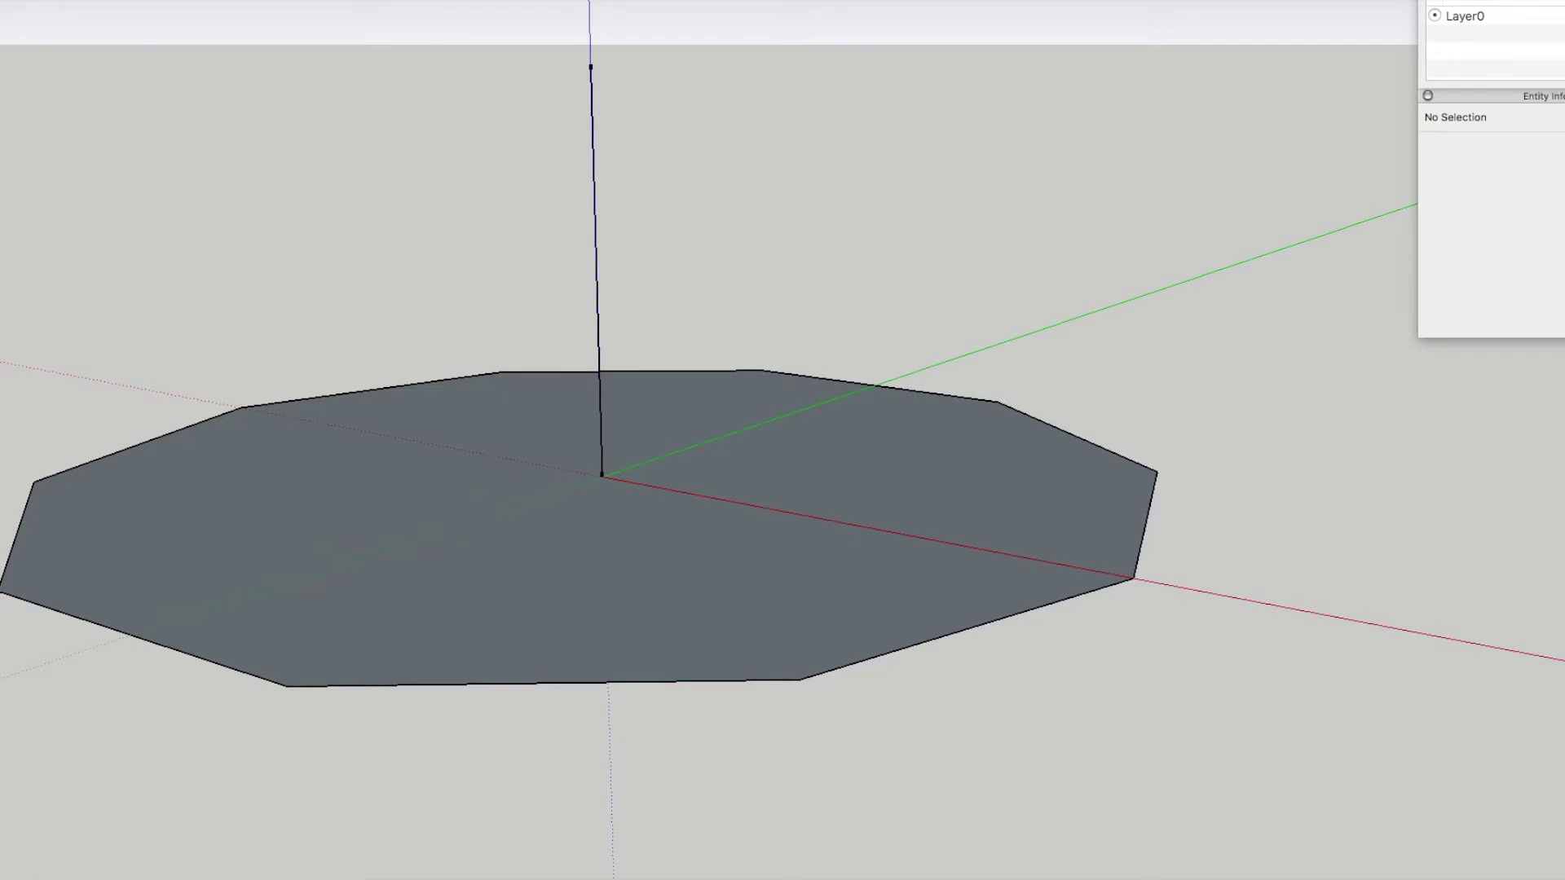
scroll(749, 644, down, 5)
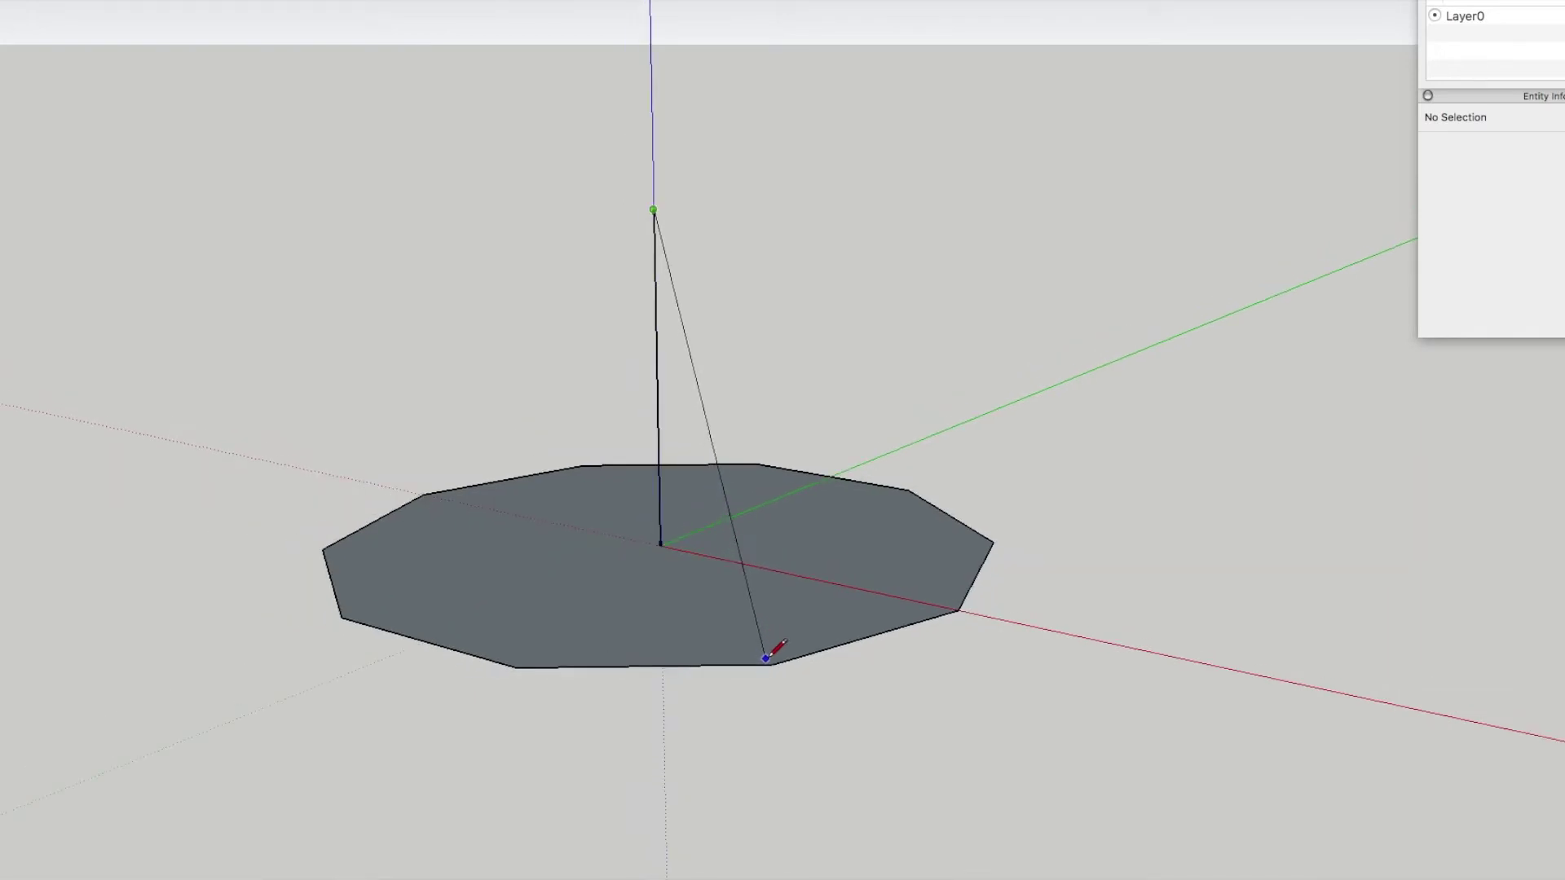
click(772, 664)
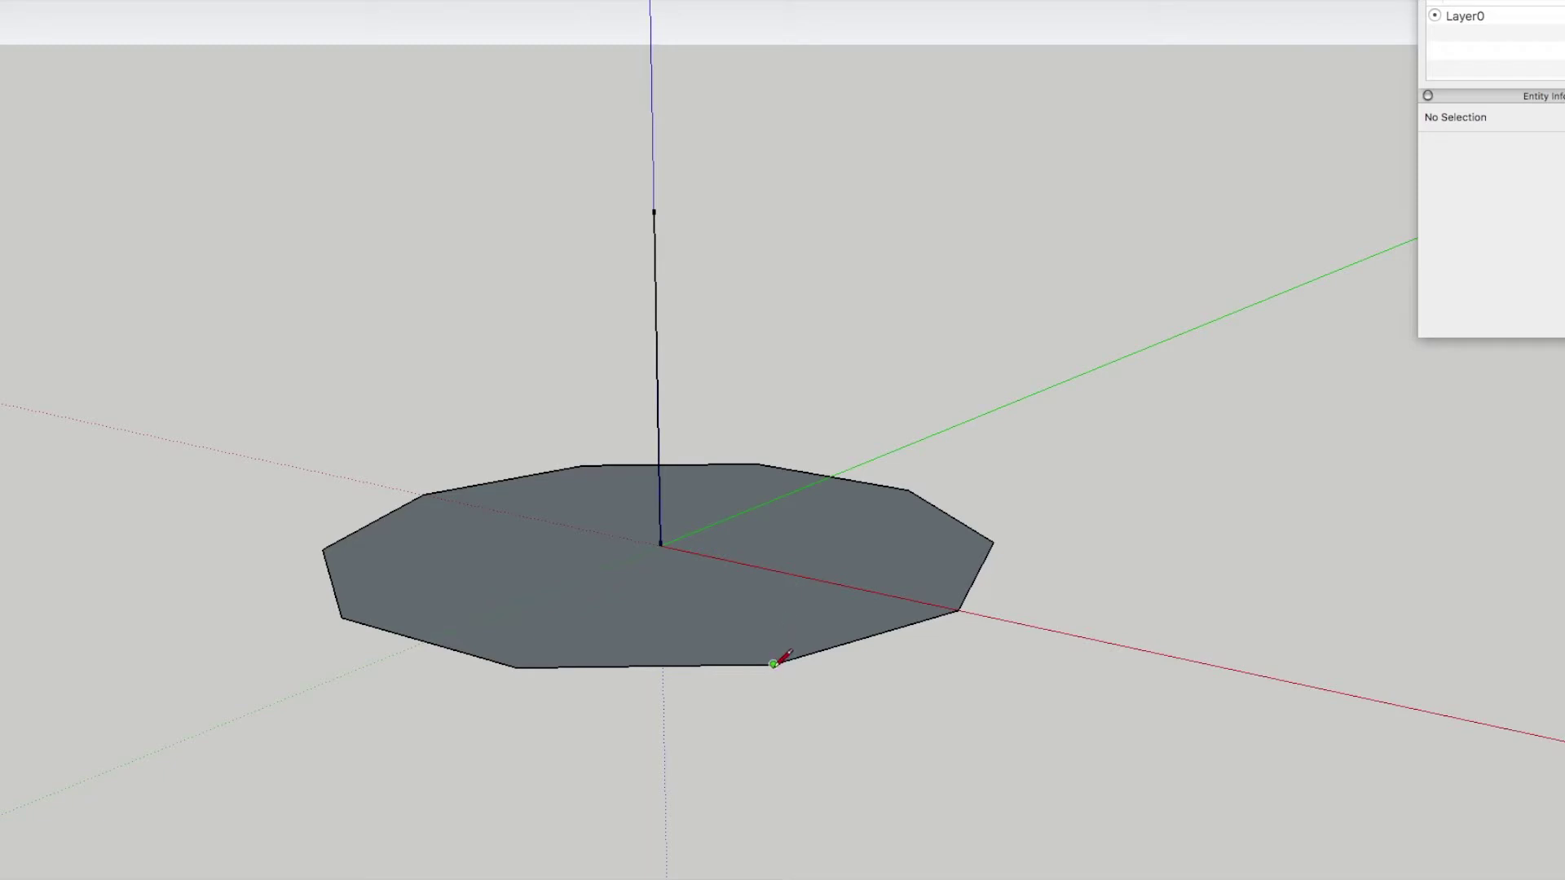
mouse_move(771, 663)
mouse_down()
mouse_move(713, 346)
mouse_move(653, 212)
mouse_move(548, 637)
mouse_move(515, 668)
mouse_up()
click(653, 211)
key(super+z)
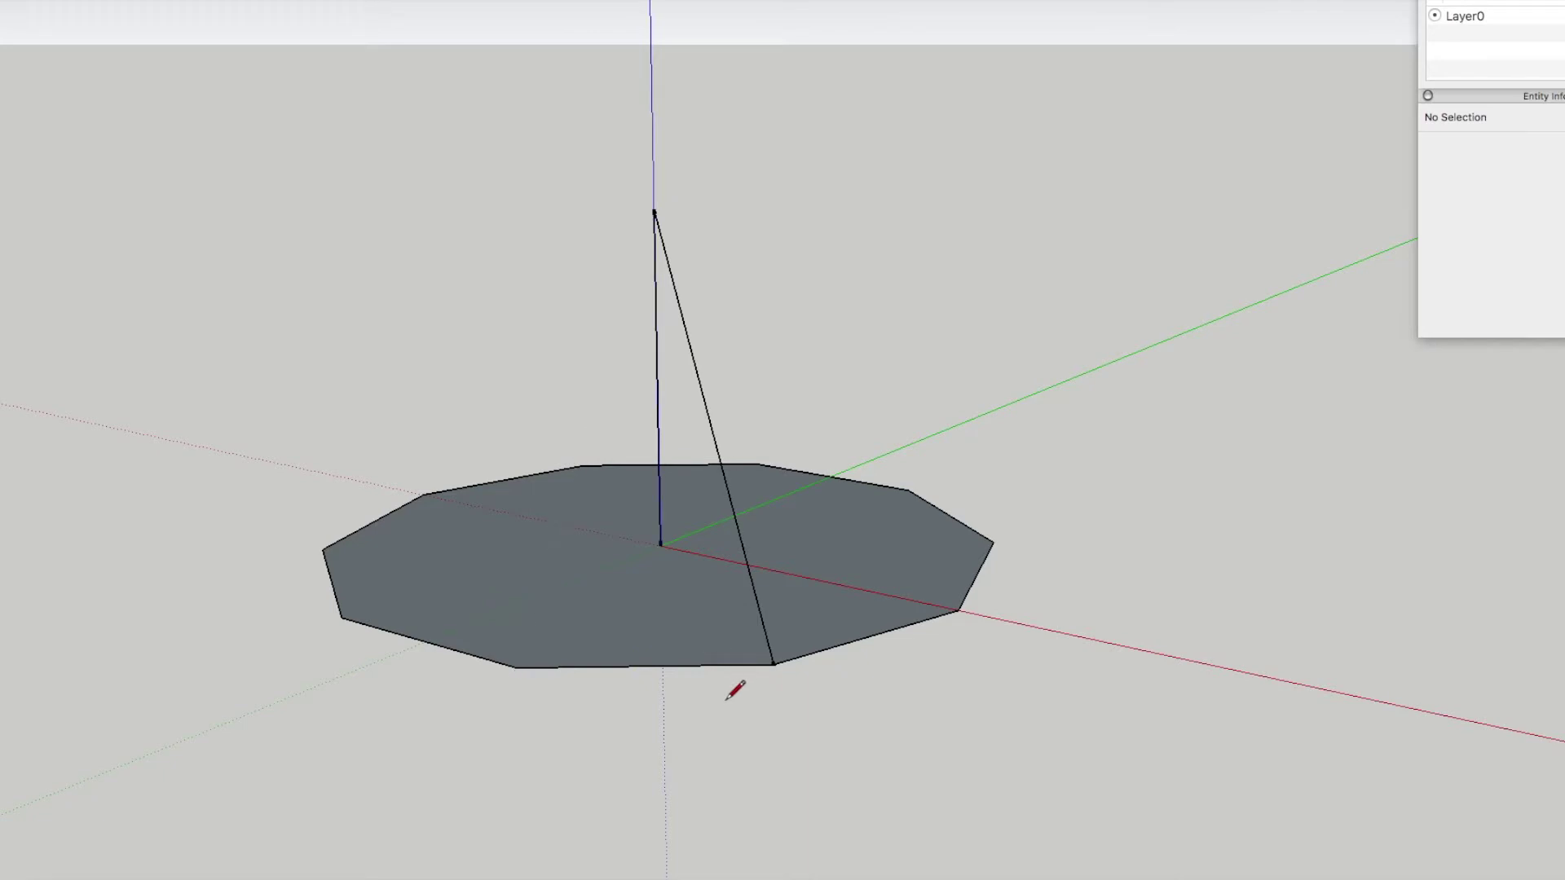
drag(517, 666, 655, 210)
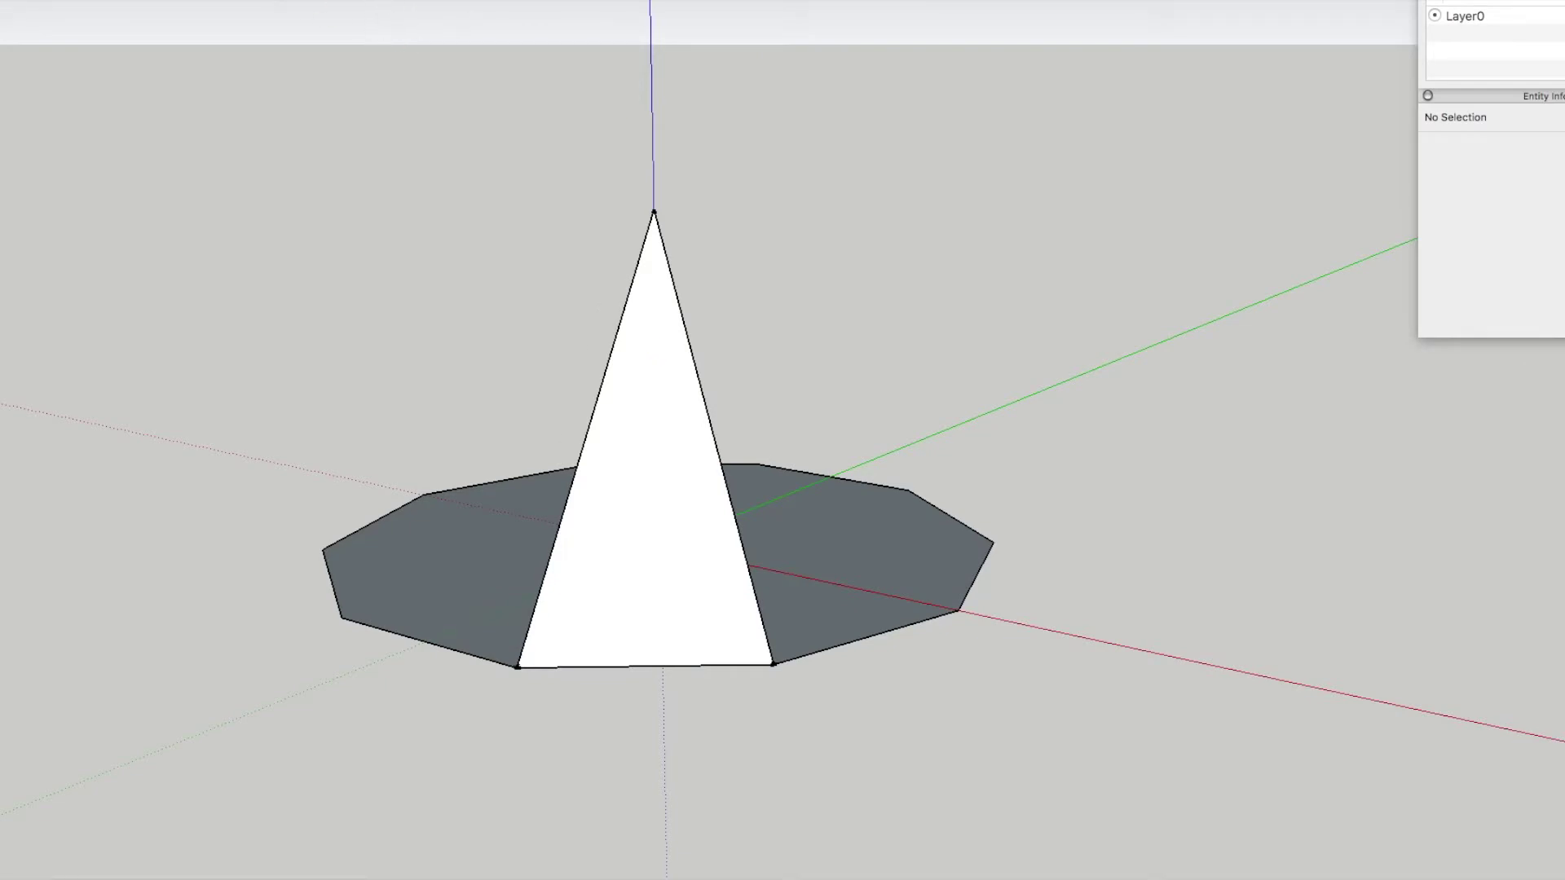
- Rotate-copy the triangular face half a turn about its base edge's midpoint and erase the shared edge to form a rhombus
click(642, 374)
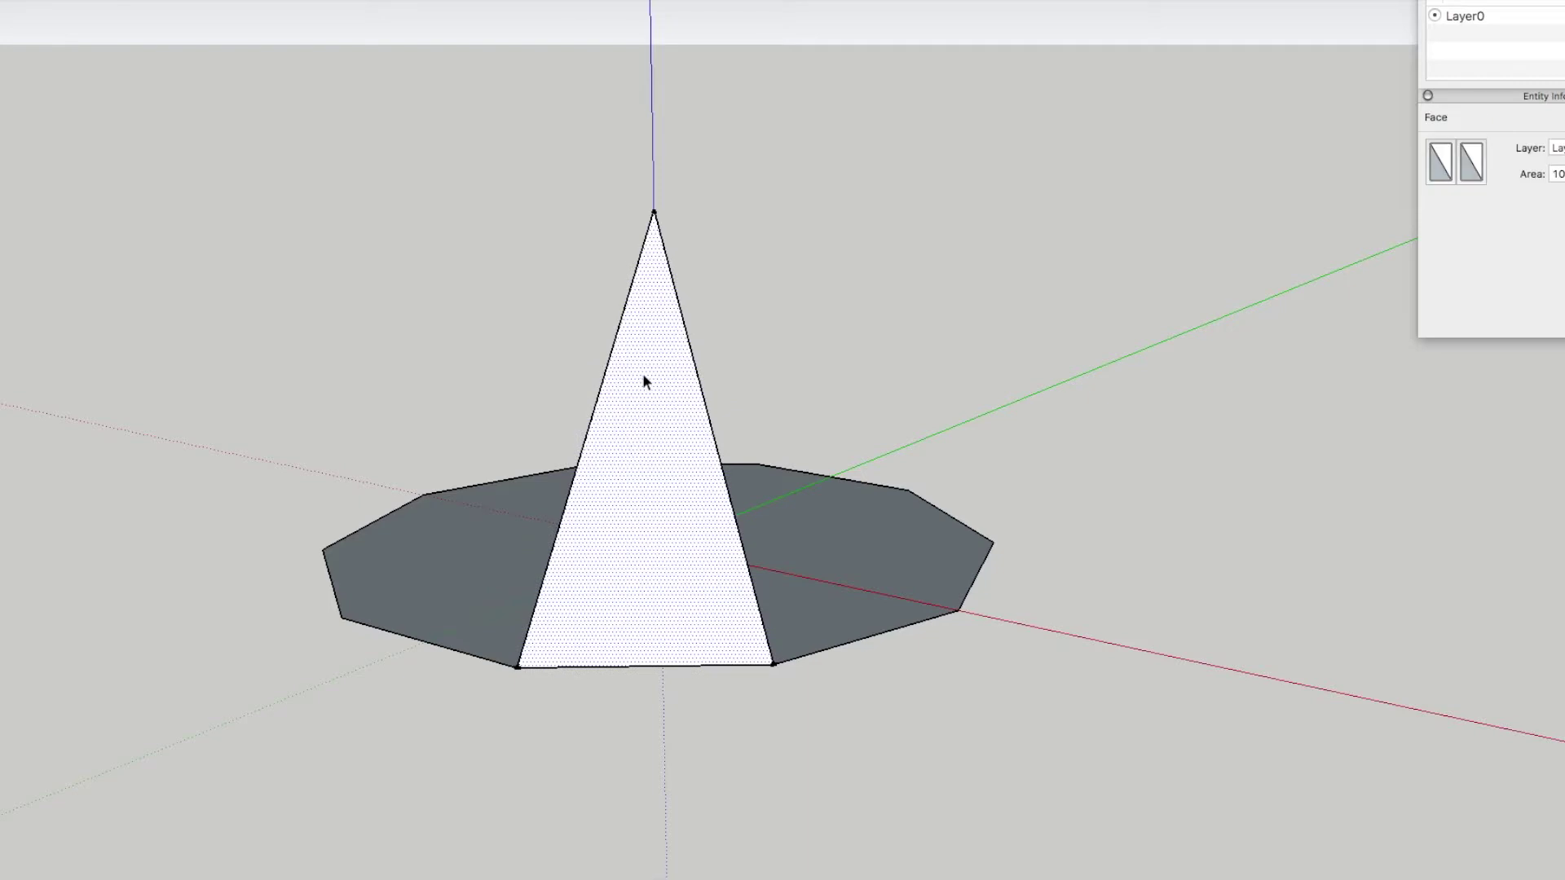
scroll(644, 382, down, 2)
key(q)
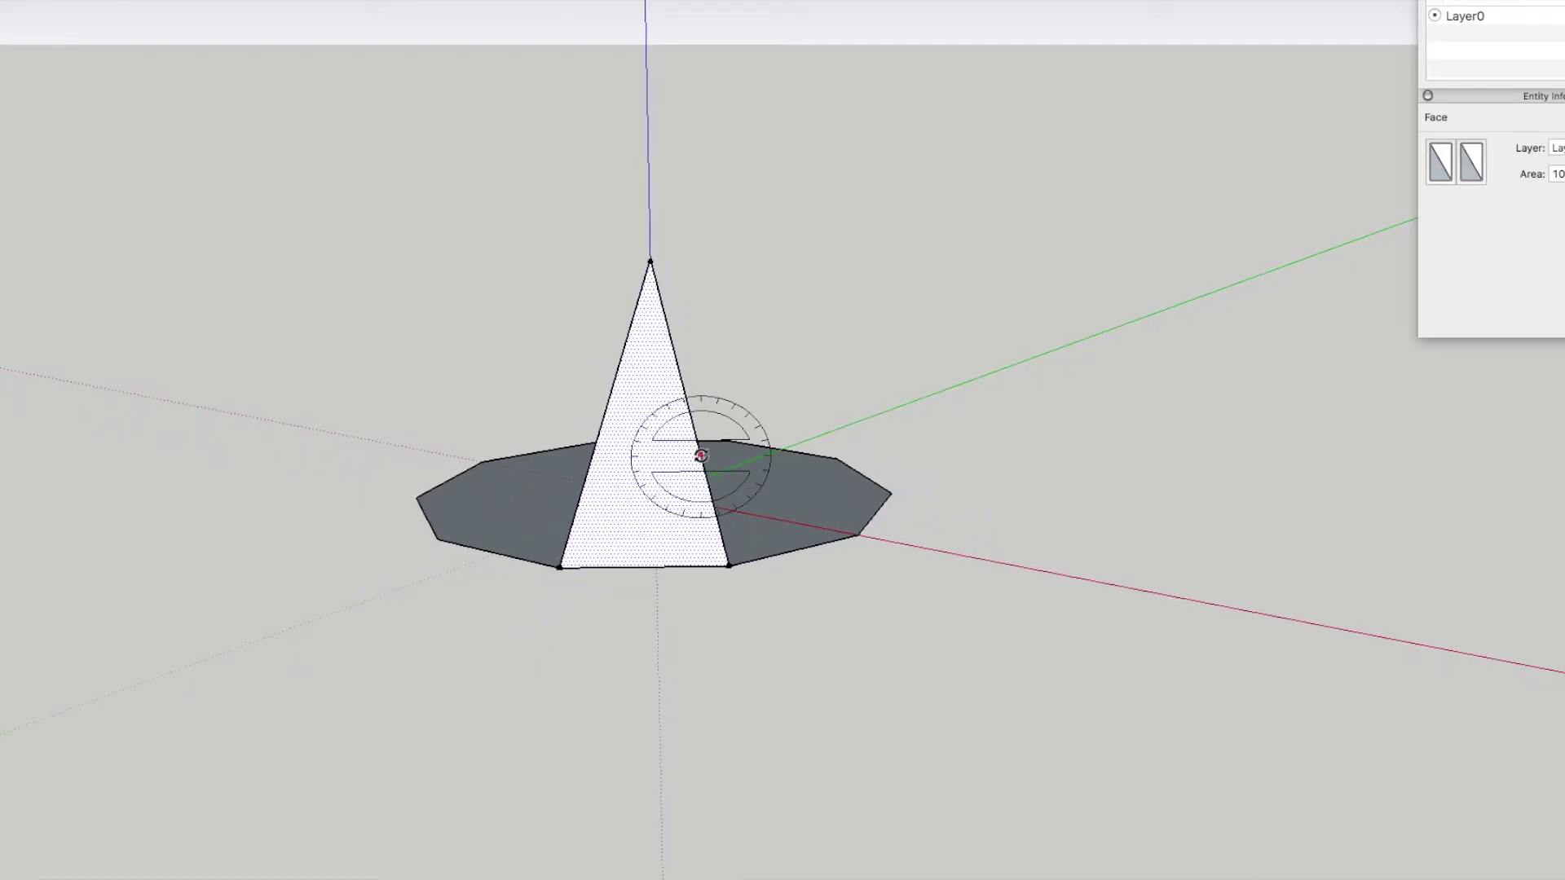
click(644, 567)
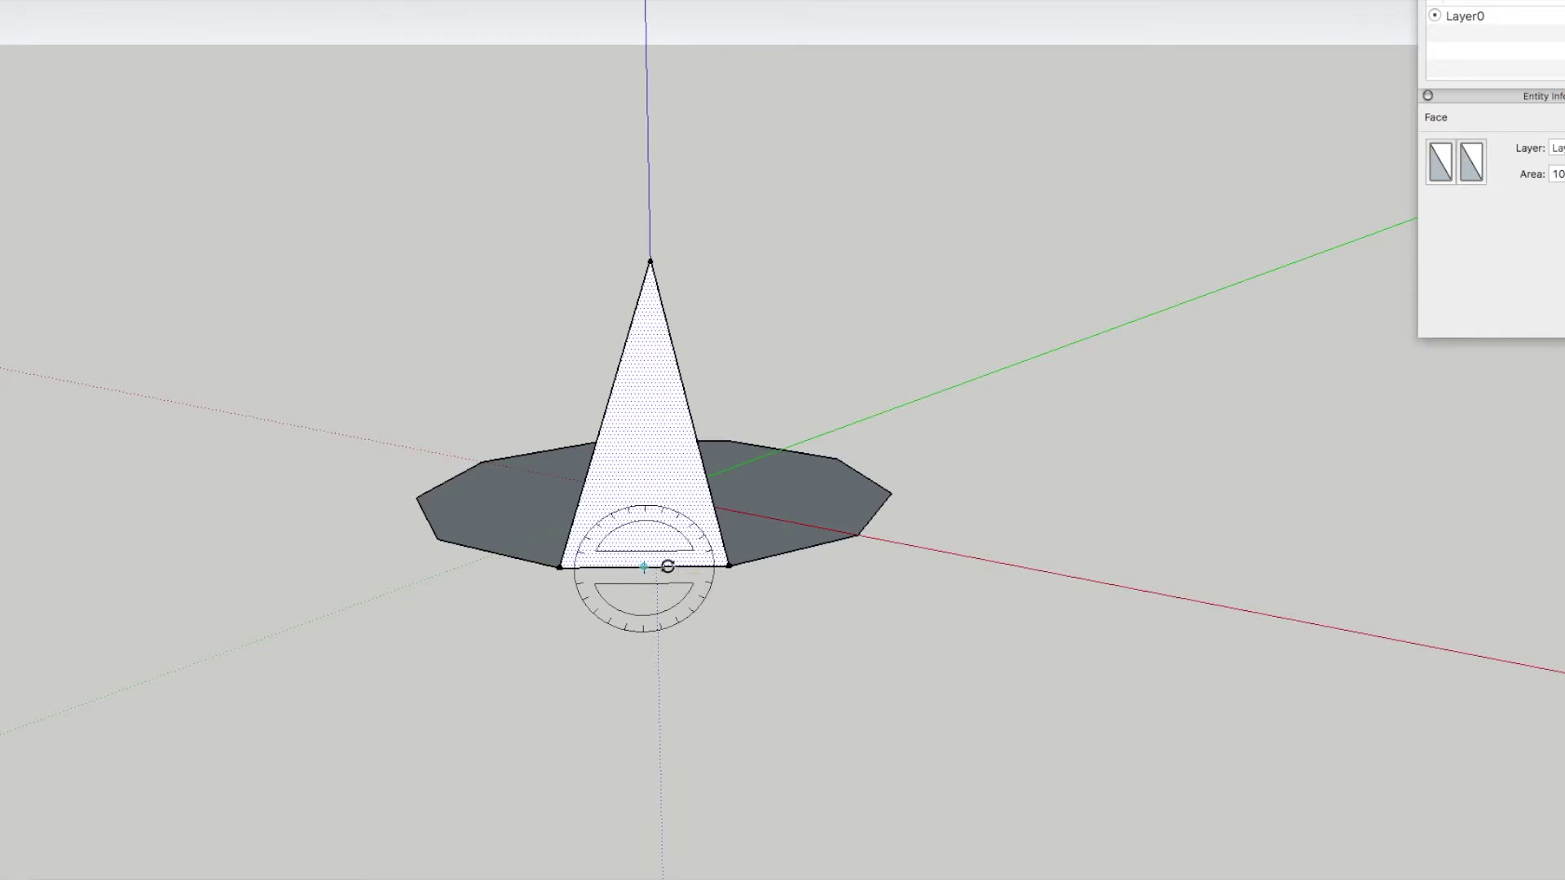
click(726, 570)
scroll(713, 530, up, 3)
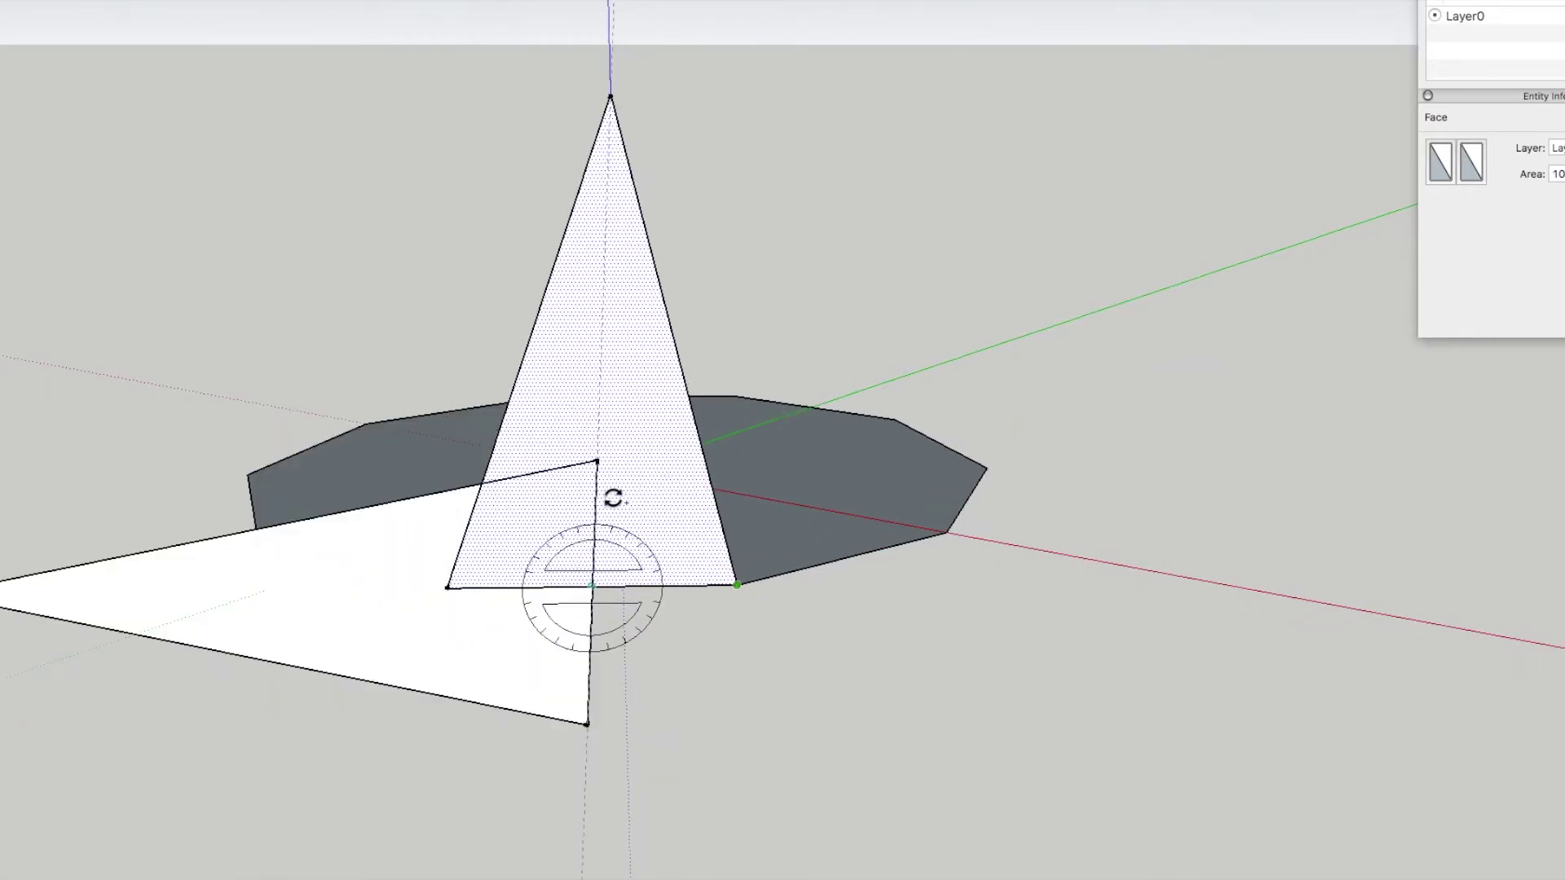
click(453, 590)
scroll(454, 582, down, 3)
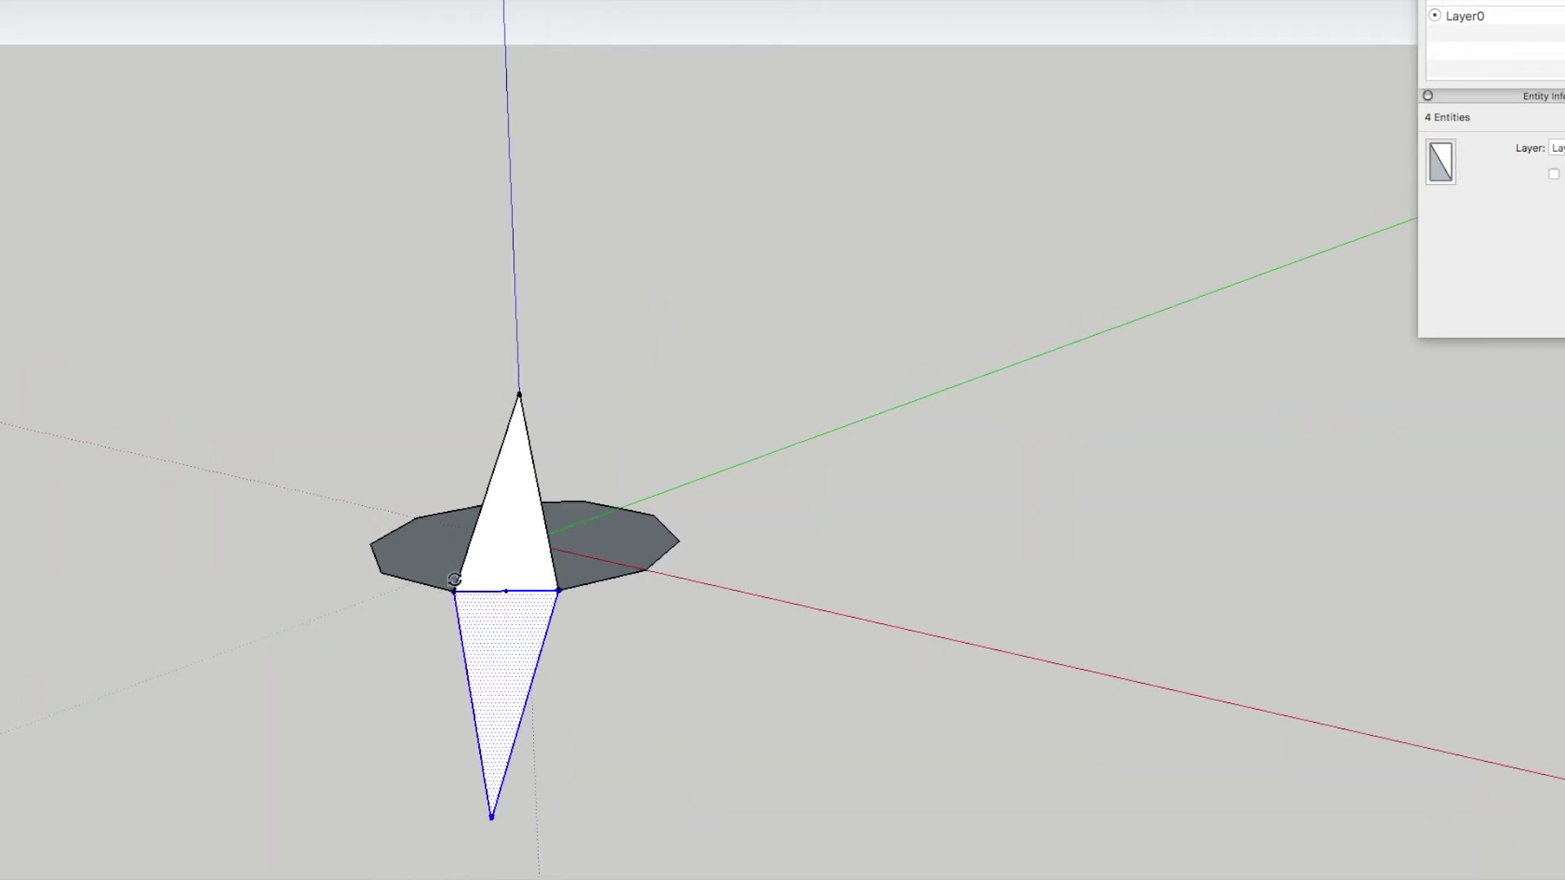
key(e)
click(509, 588)
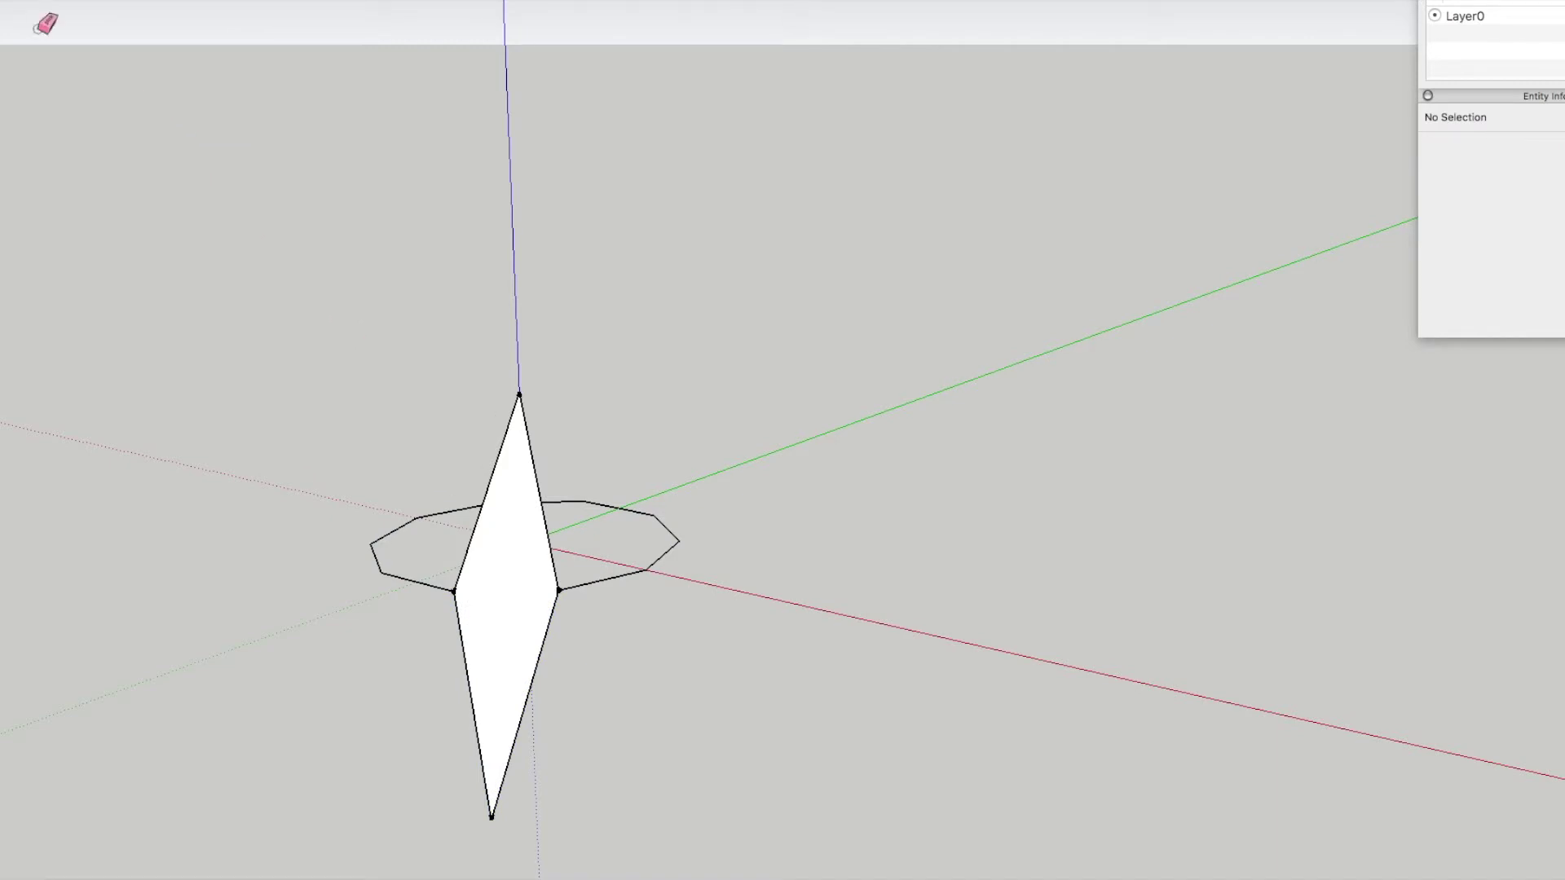
- Make the rhombus face and its edges into a component named z10_1, replacing the selection
double_click(515, 564)
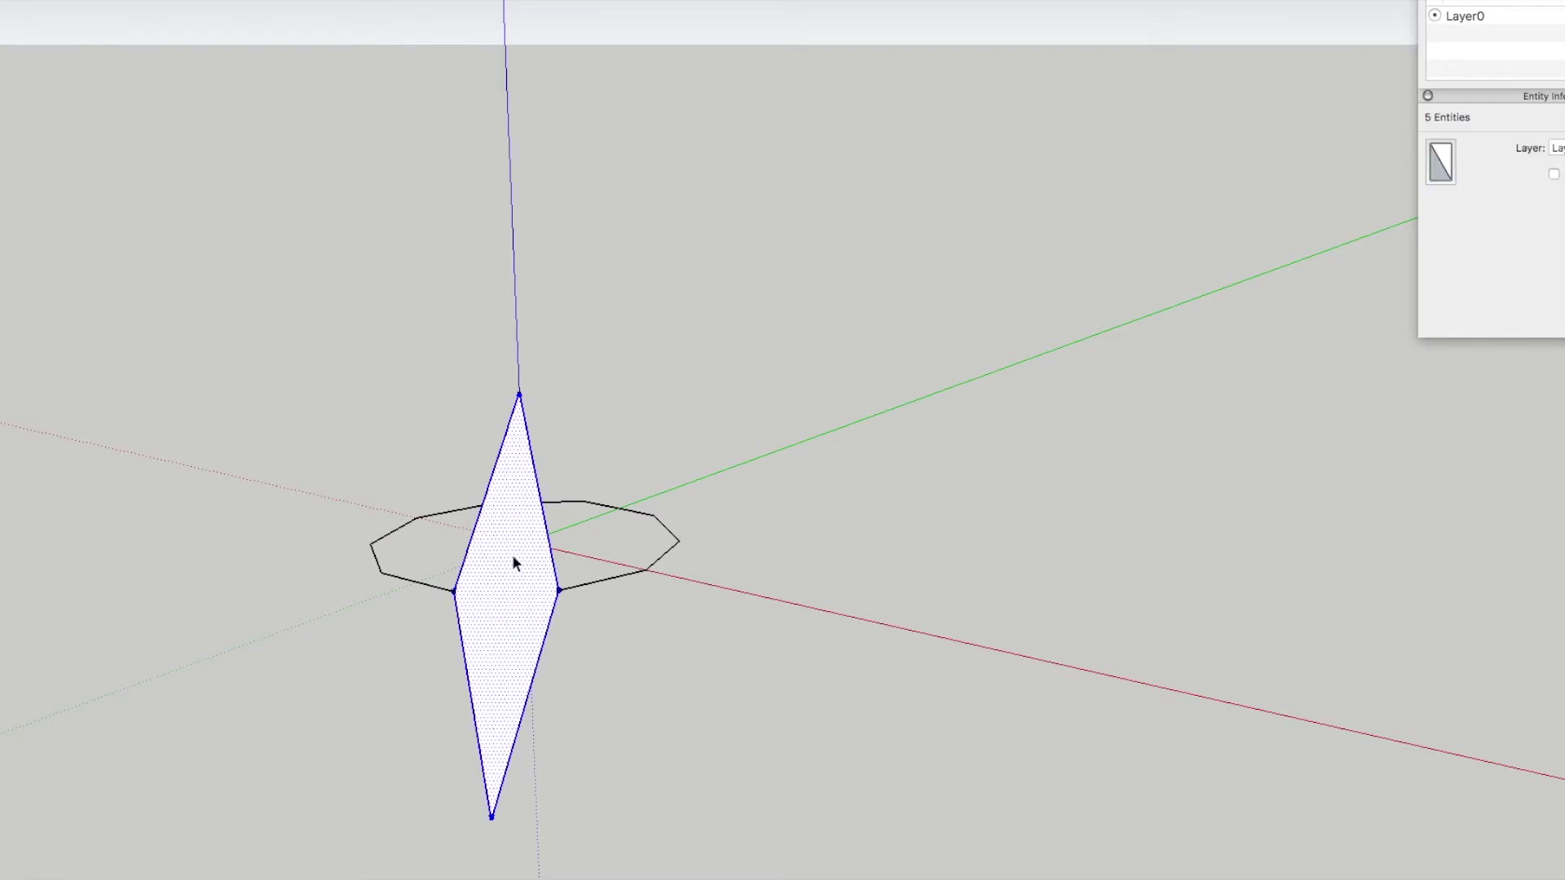
click(37, 0)
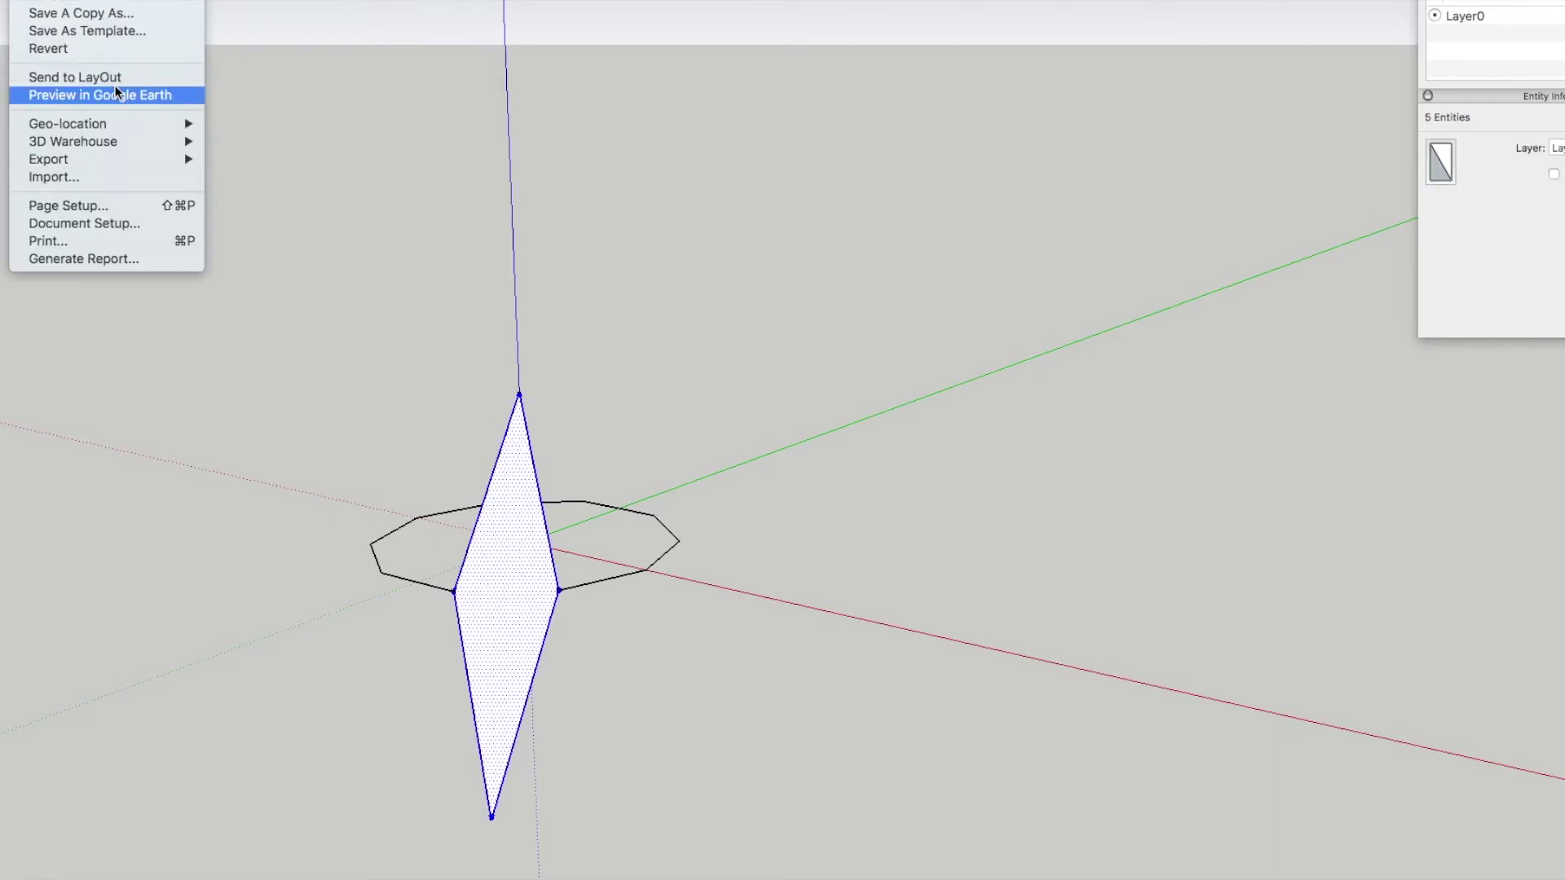
mouse_move(82, 0)
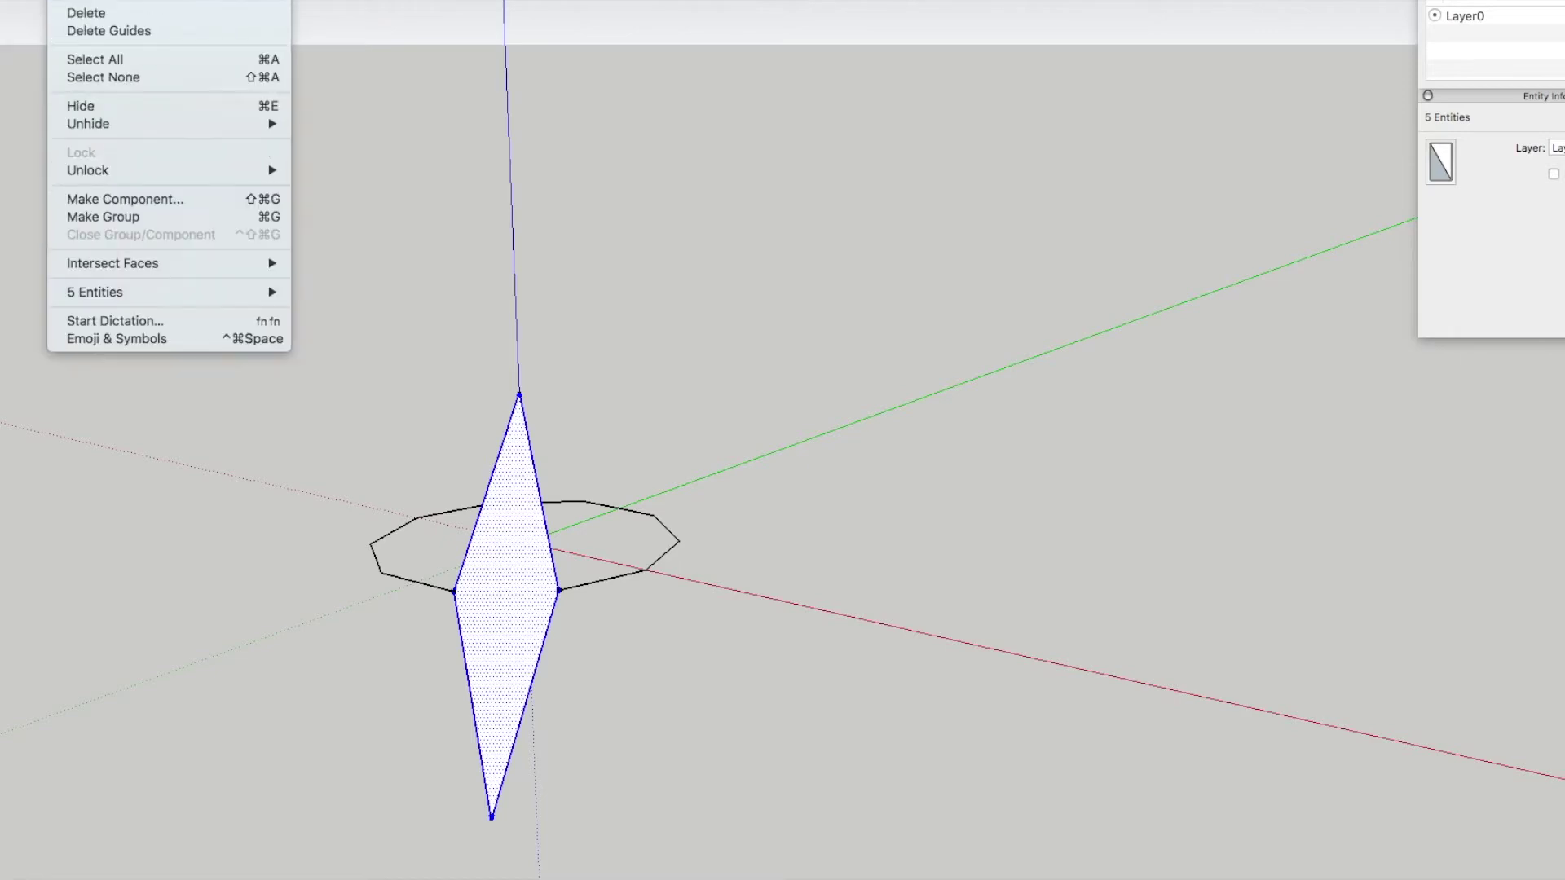
click(134, 202)
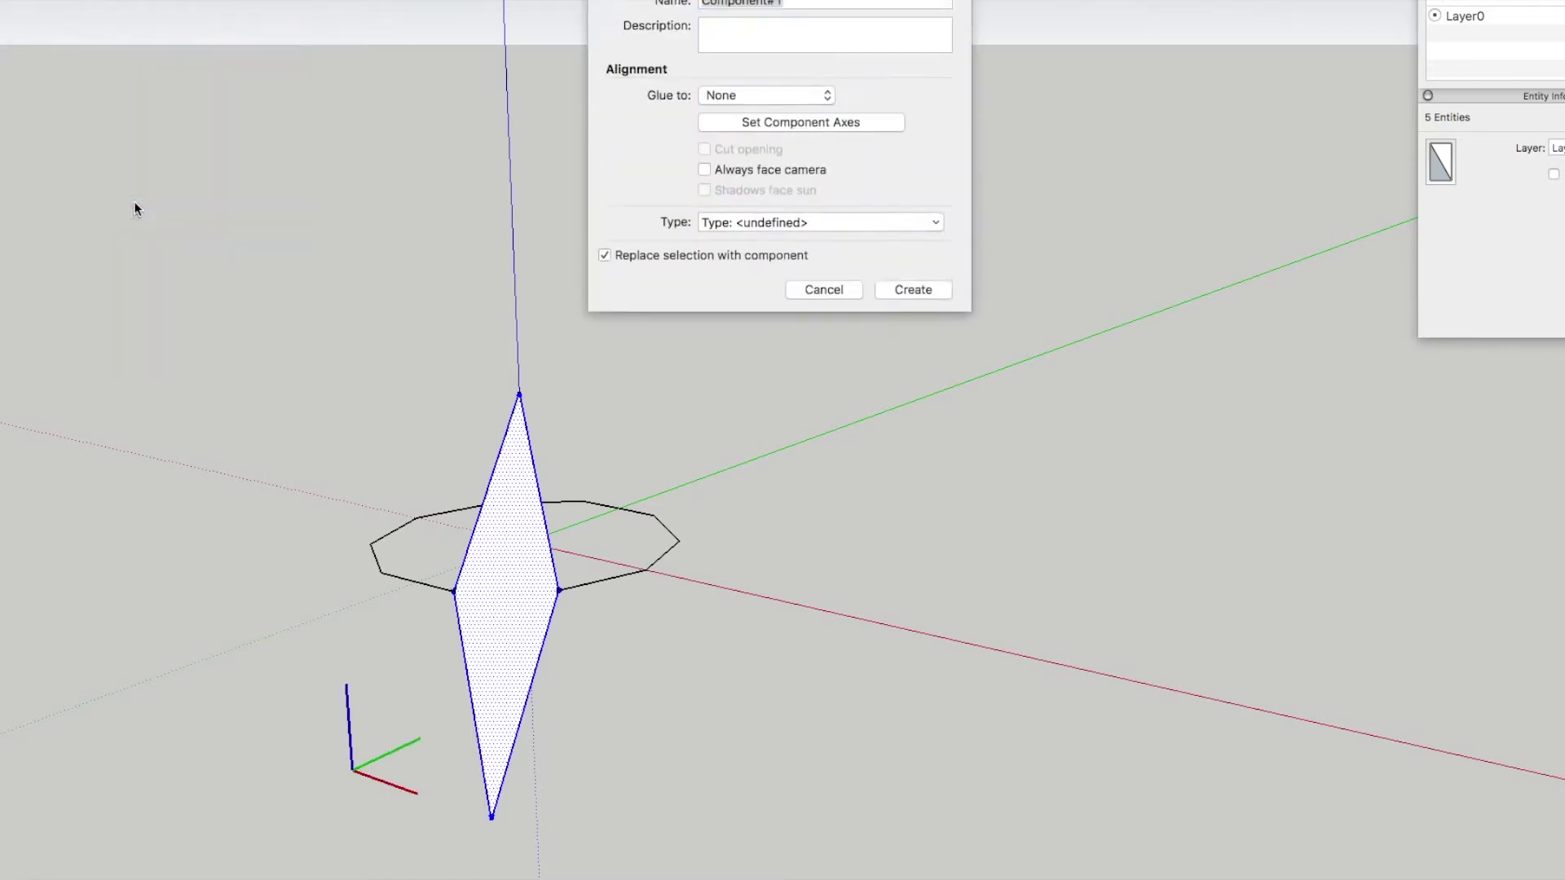
text(2T0_1)
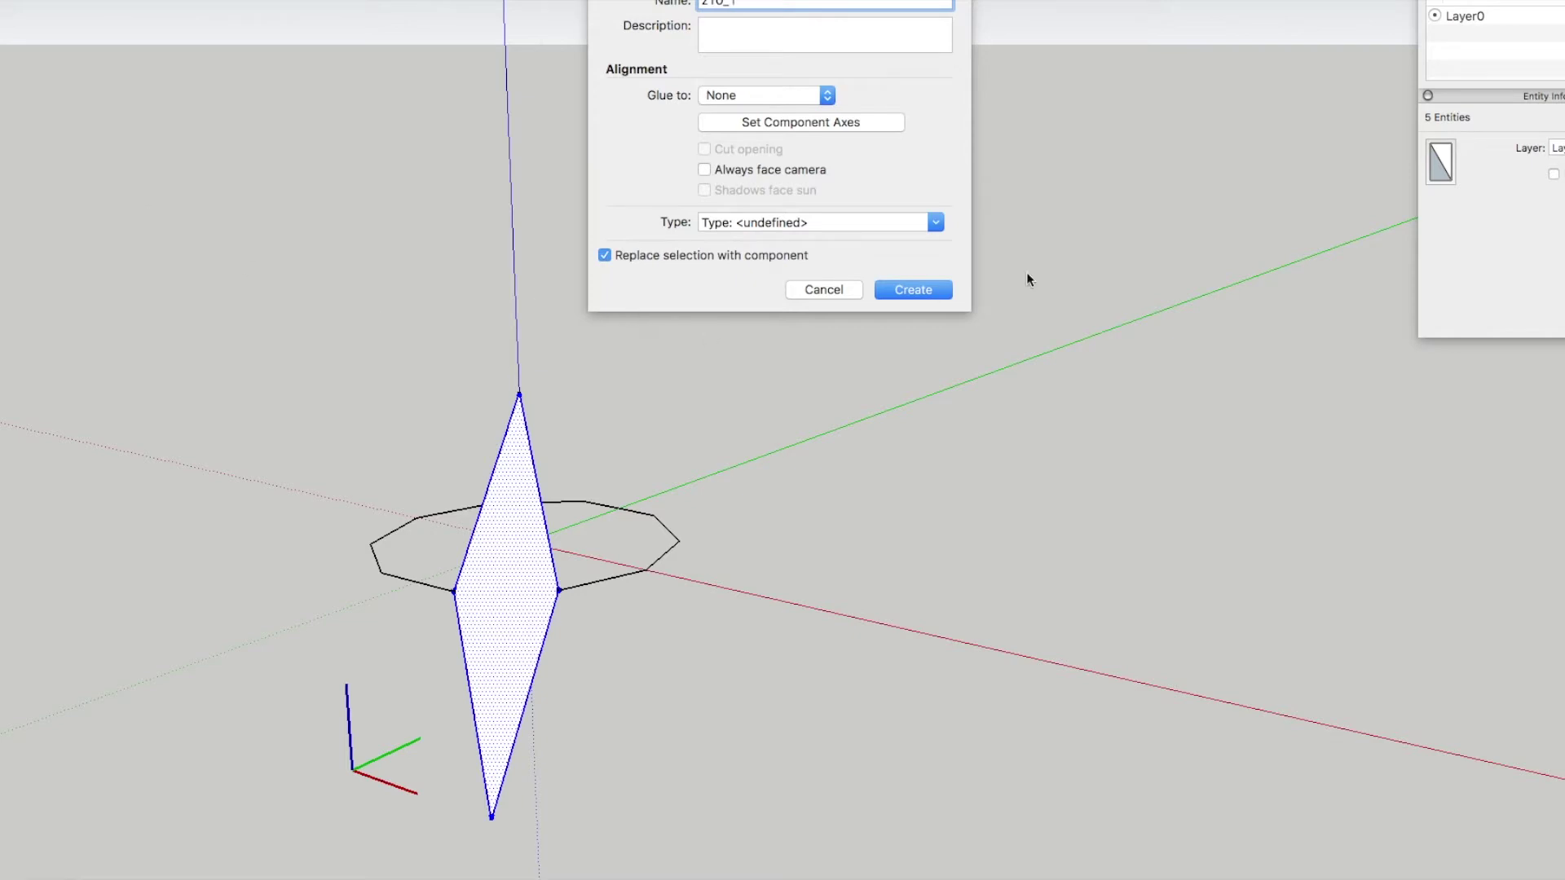
click(926, 291)
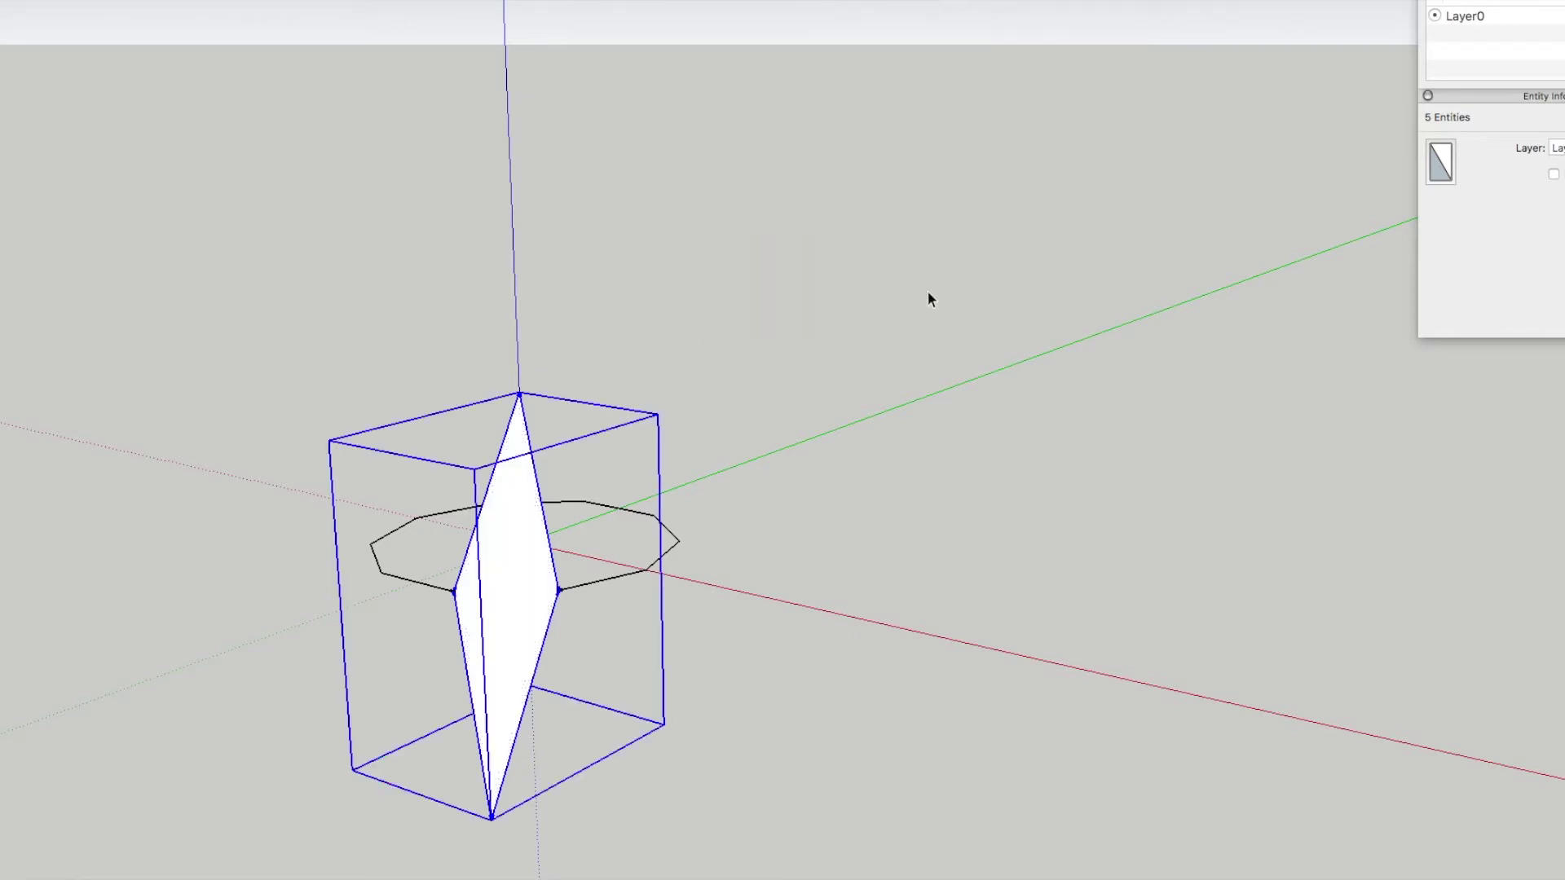
- Rotate-copy the rhombus component around the vertical axis at the apex, one base side per copy, to make a ring of ten
scroll(545, 494, down, 4)
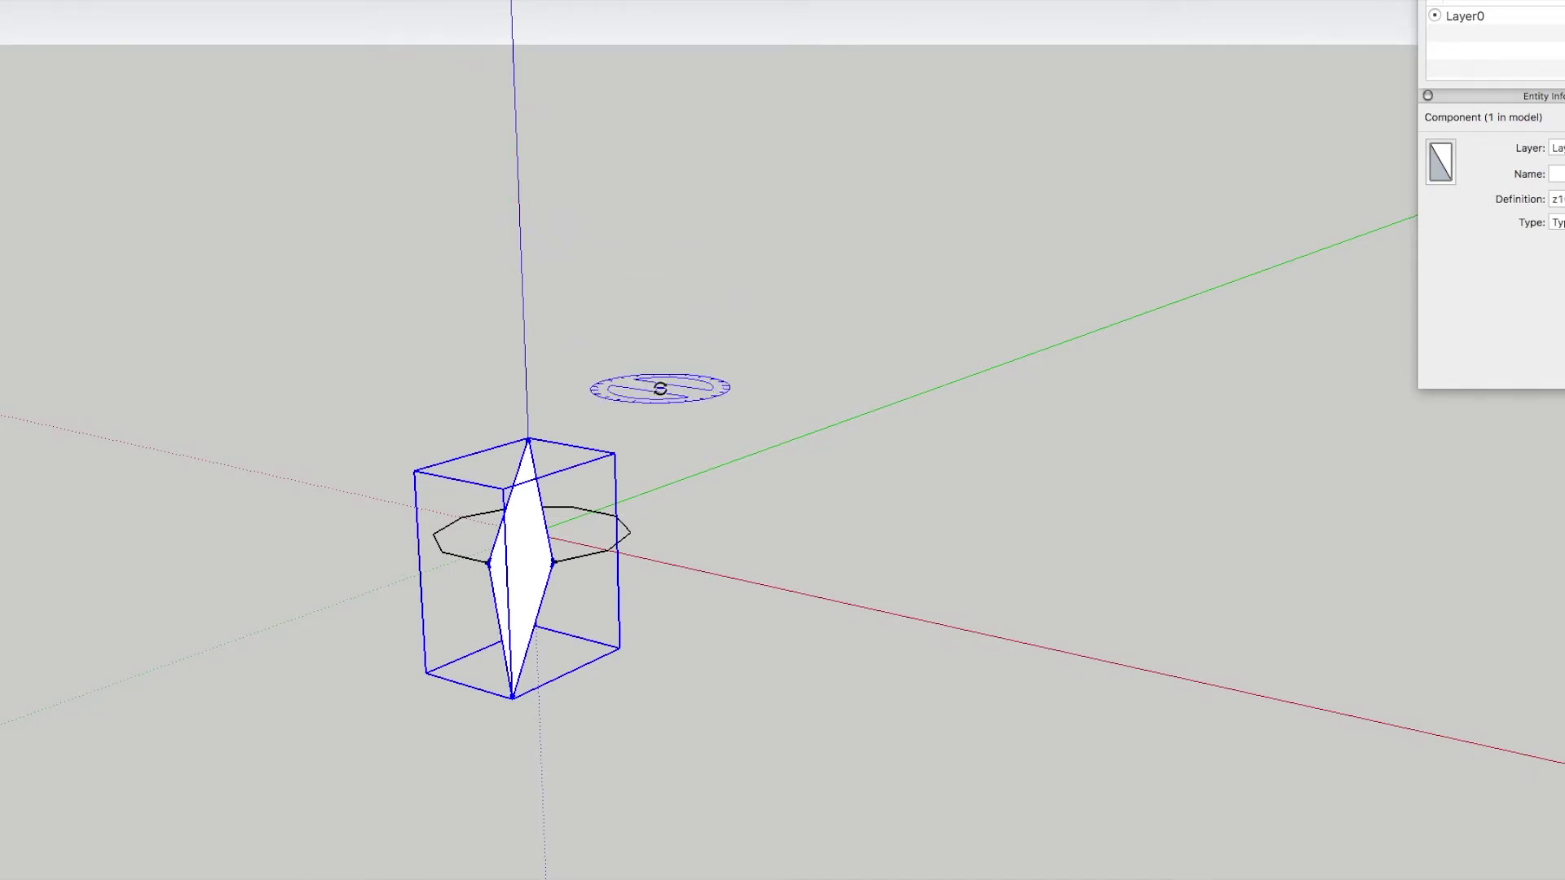
click(528, 439)
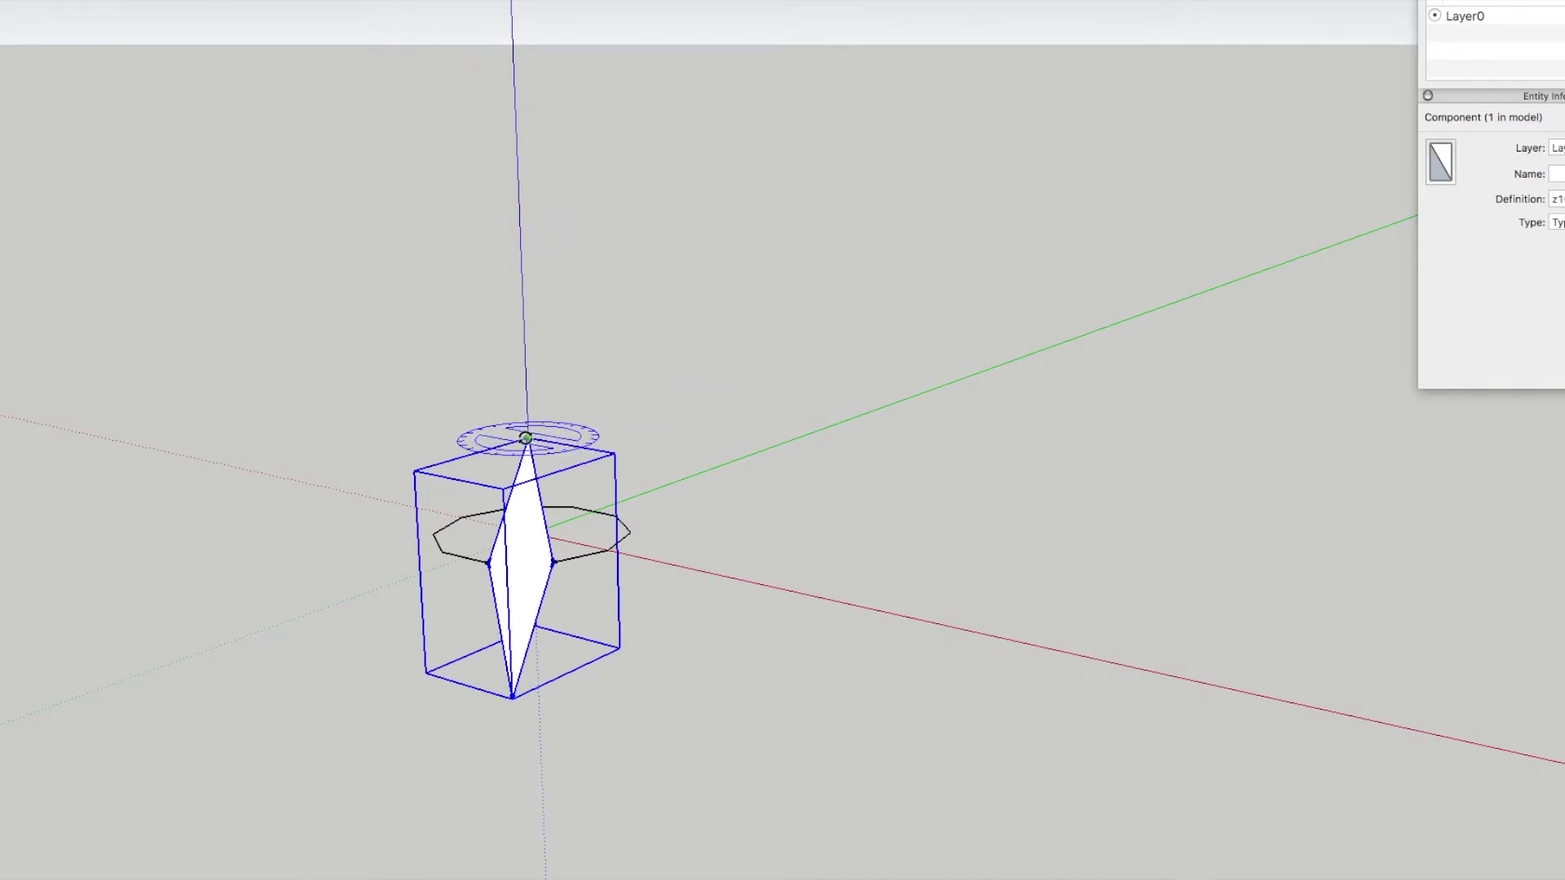
click(557, 564)
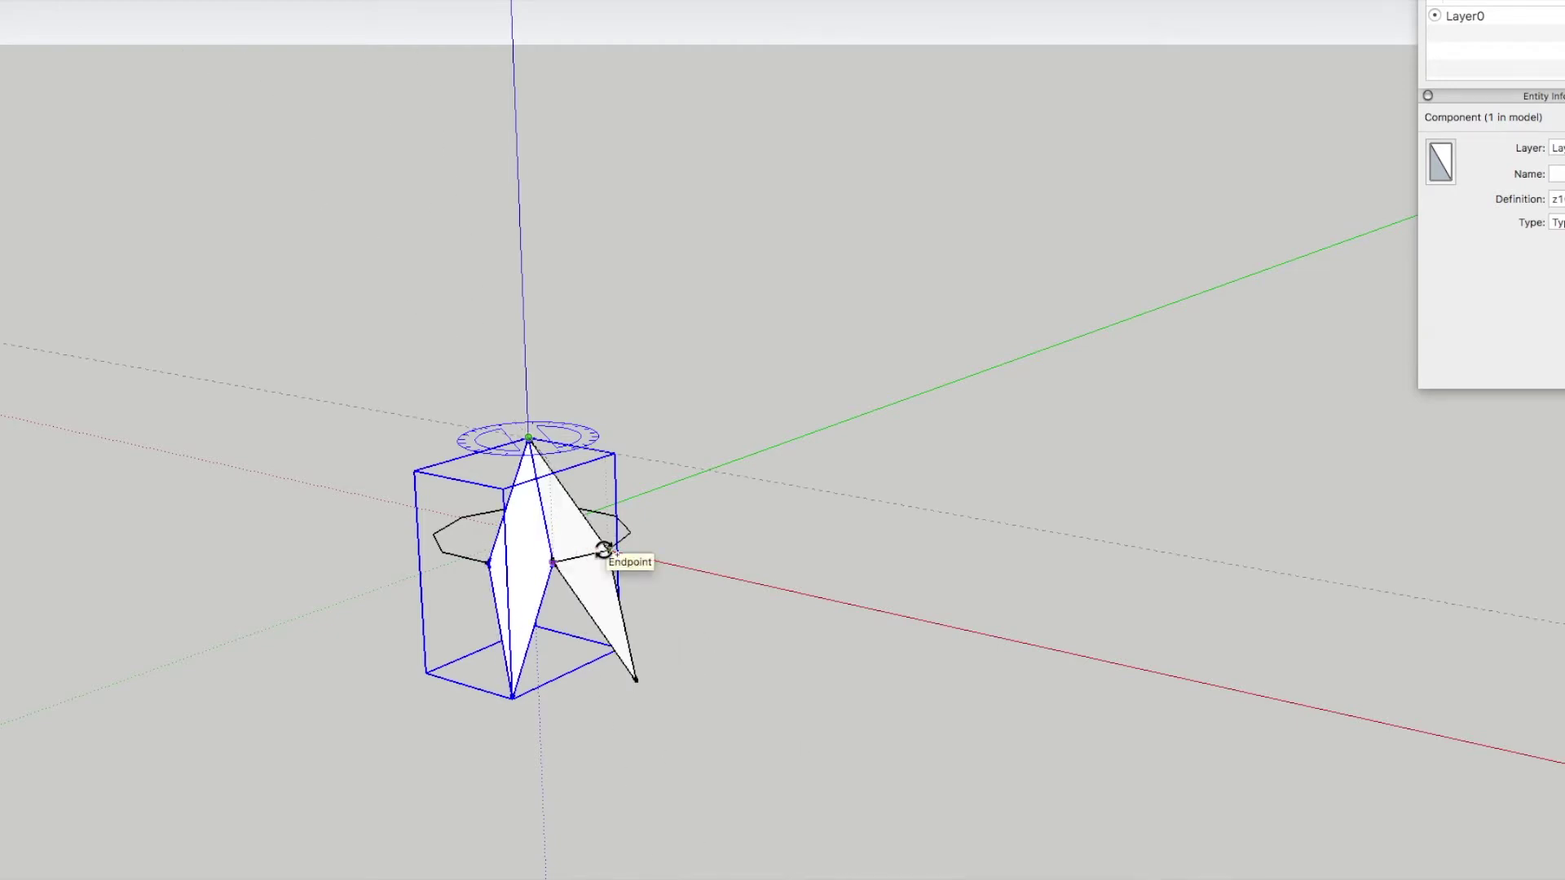
click(604, 551)
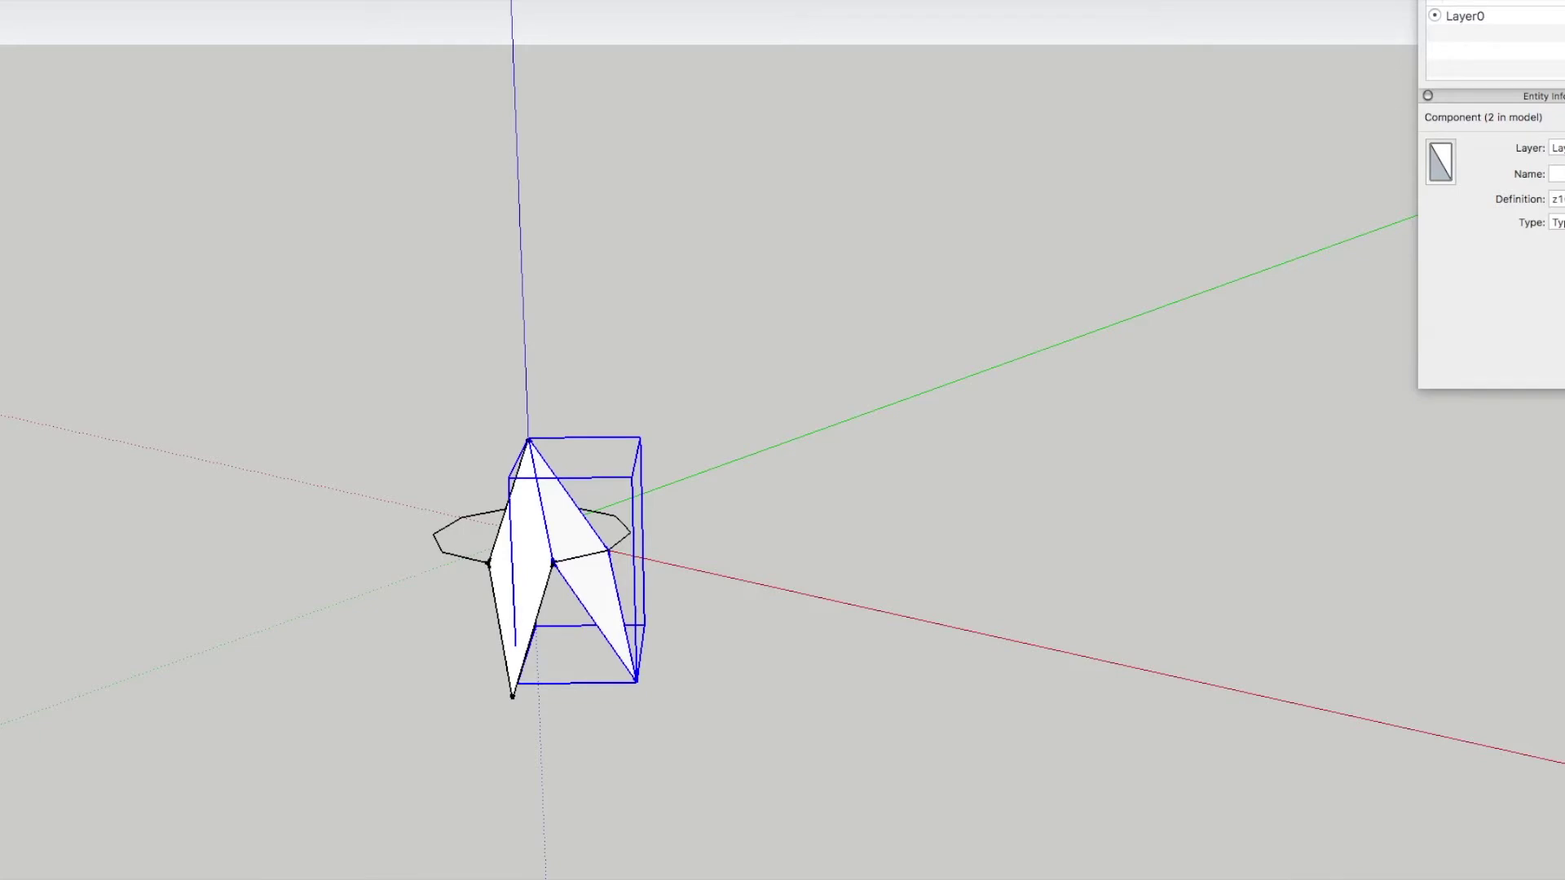
key(Return)
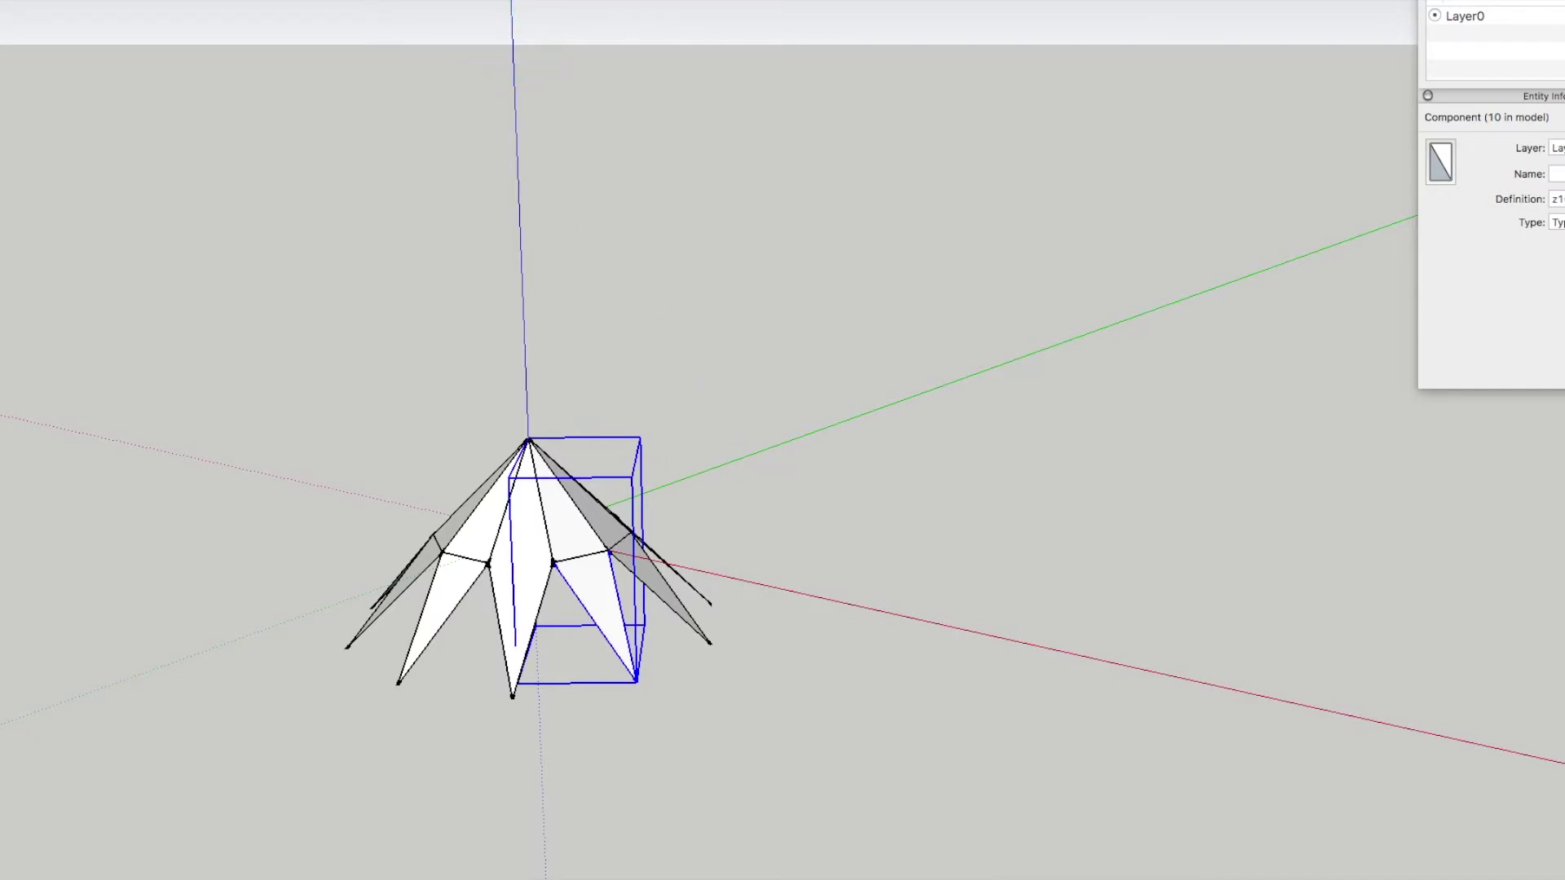
- Draw edges between the lower tips of two adjacent front rhombi and up to their shared corner, closing a triangular face
middle_drag(551, 622, 520, 182)
middle_drag(548, 548, 593, 679)
scroll(561, 569, up, 5)
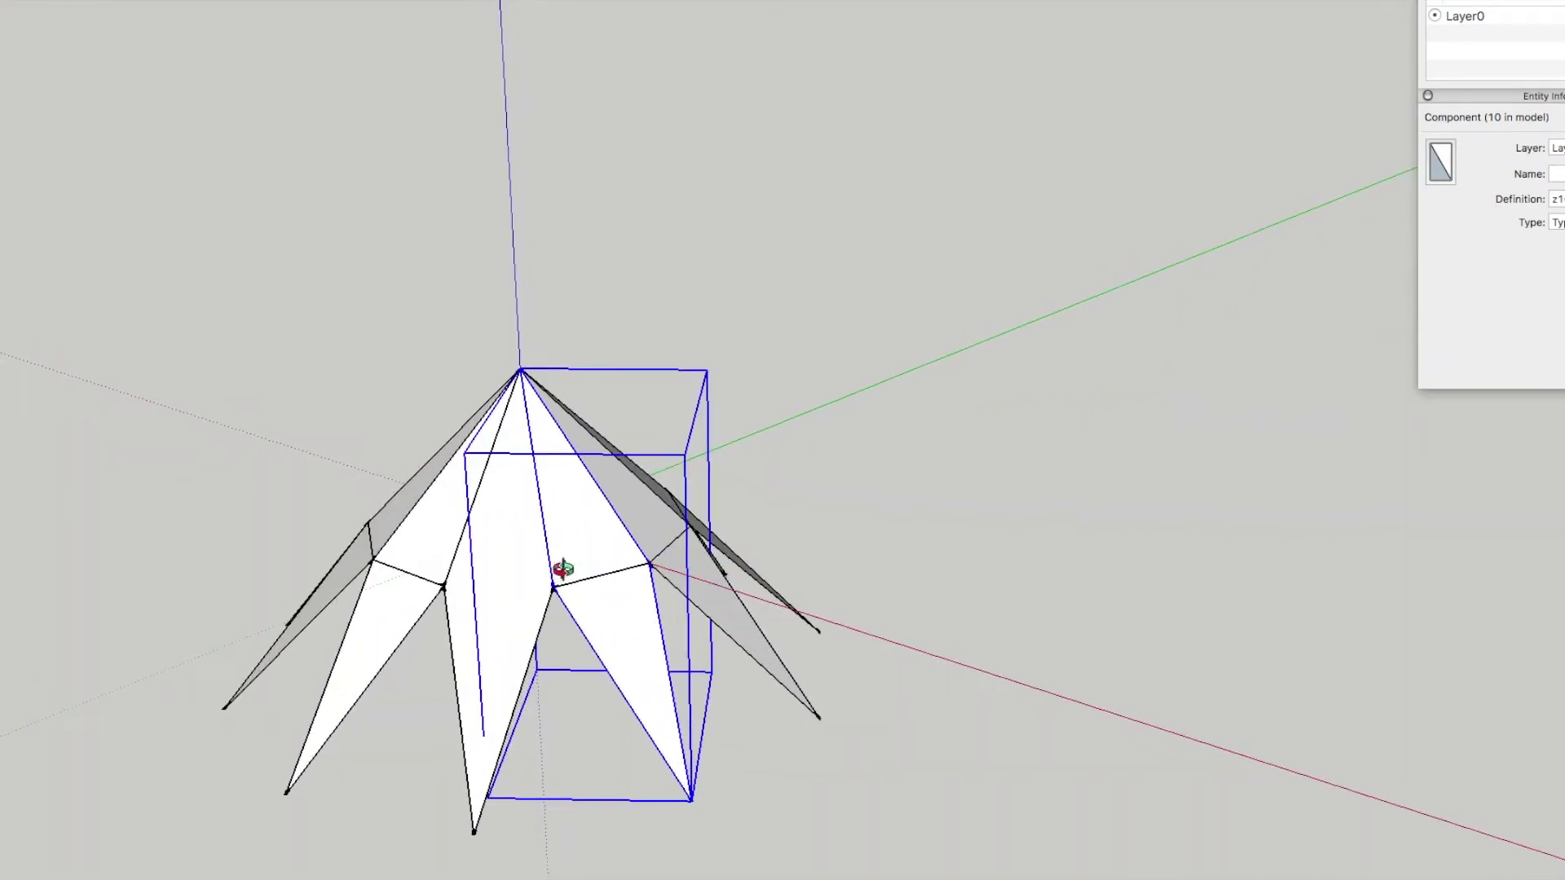
scroll(562, 568, down, 2)
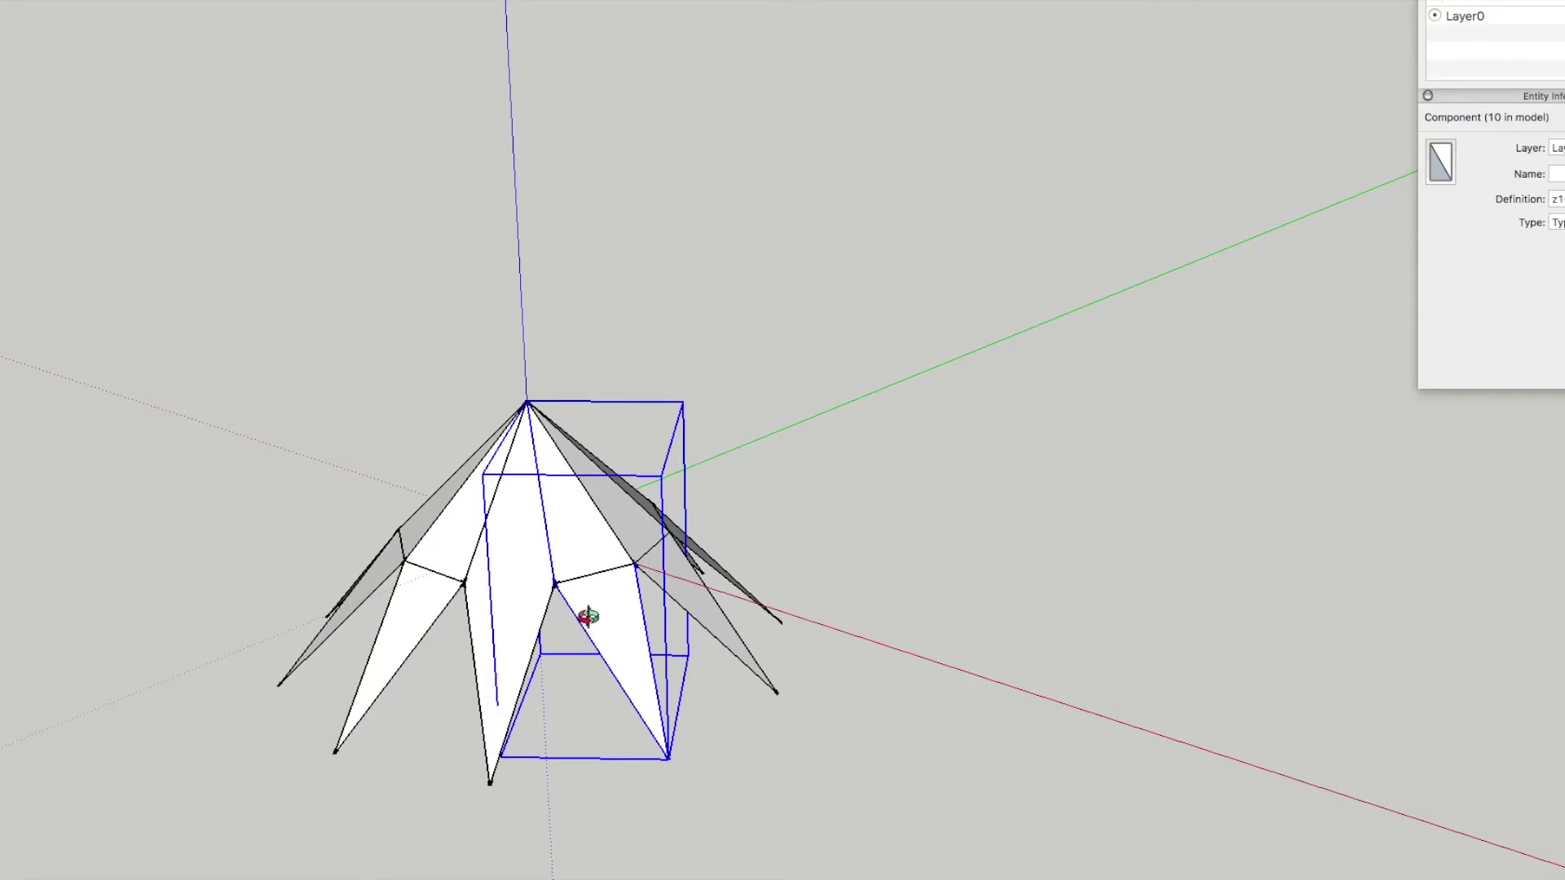
scroll(599, 624, up, 2)
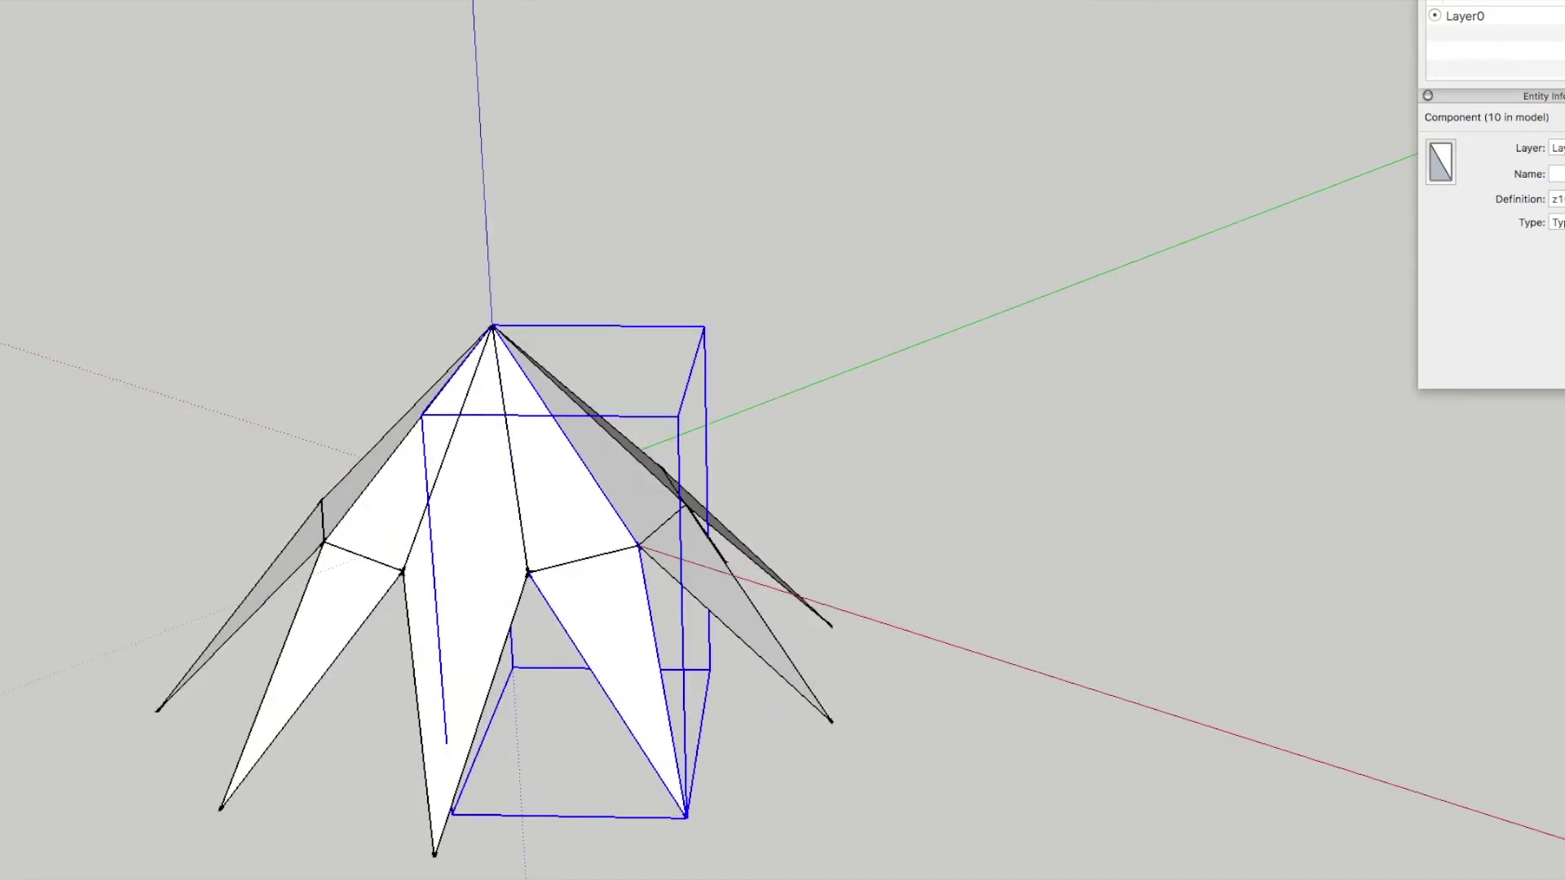
click(204, 184)
scroll(384, 163, down, 4)
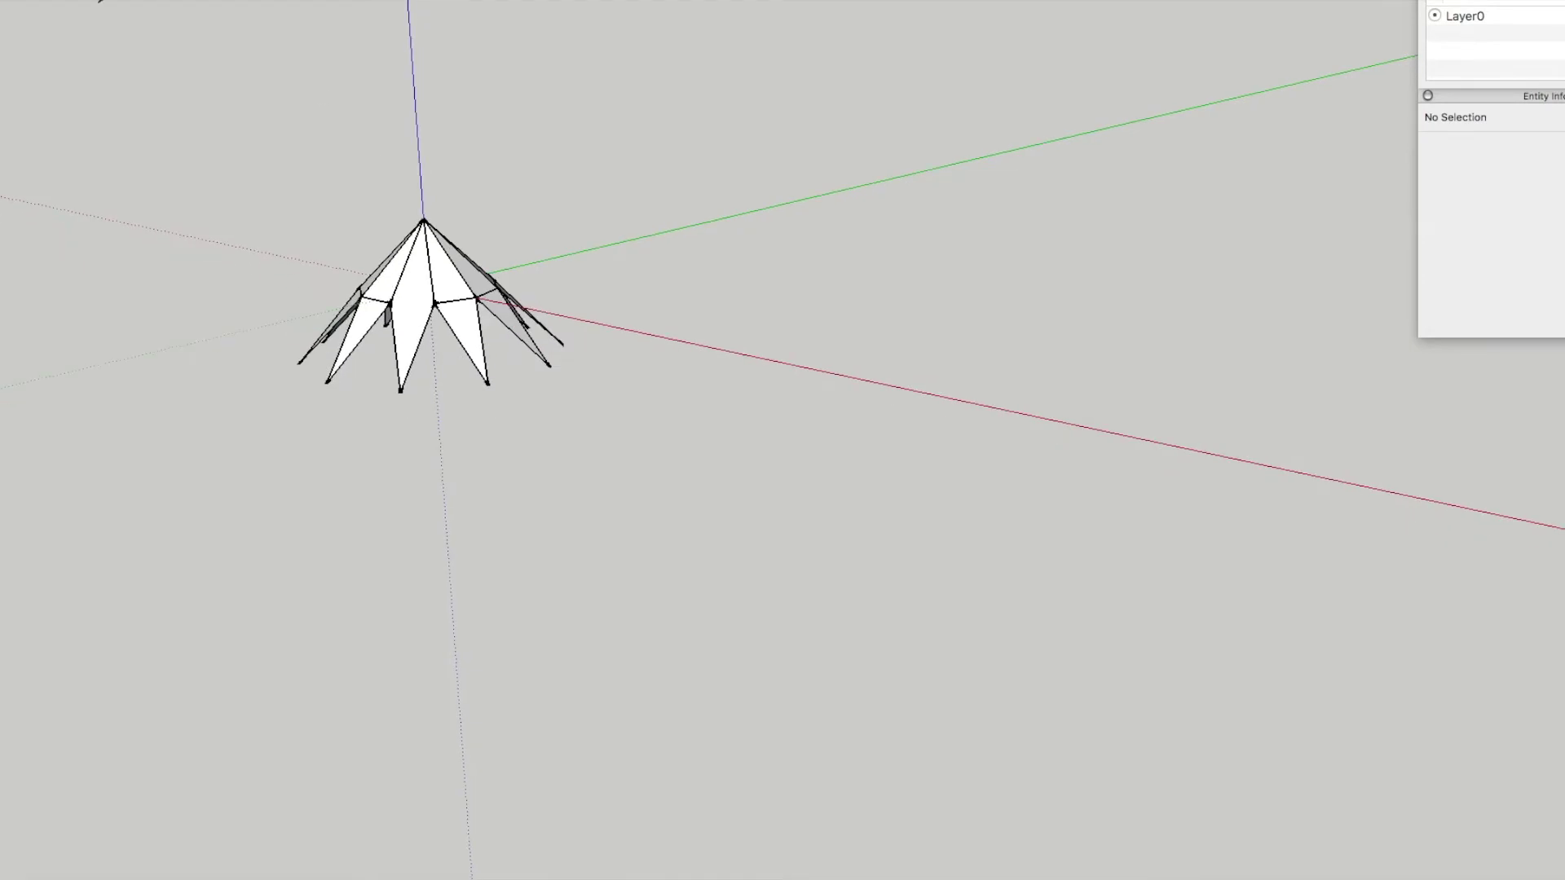
drag(400, 392, 488, 384)
drag(400, 392, 434, 303)
- Reverse the new triangular face between the two front rhombi
click(448, 349)
click(67, 0)
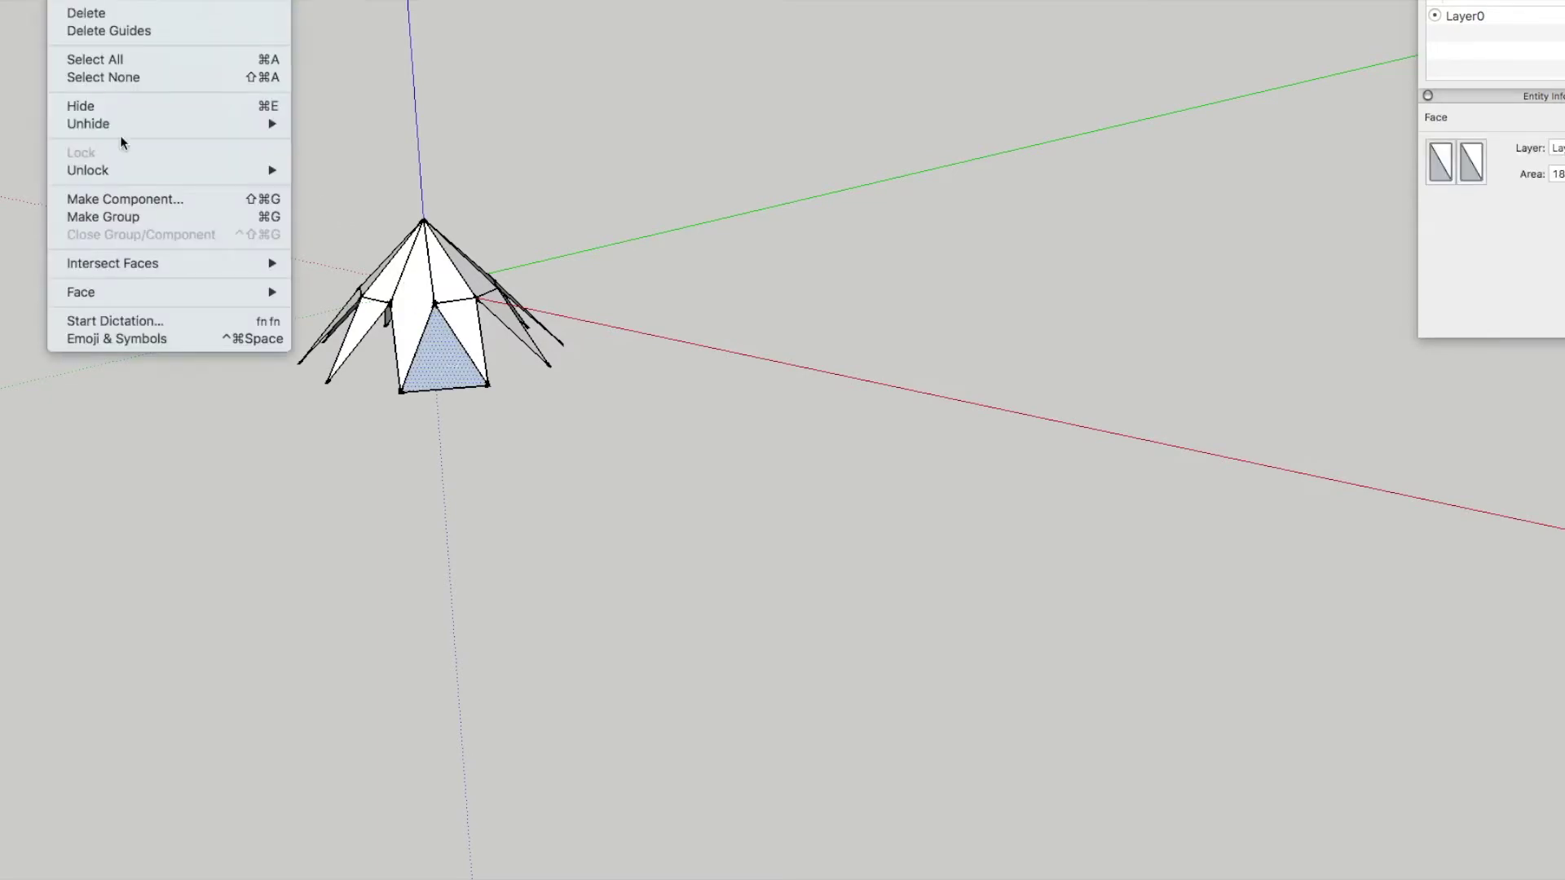
mouse_move(144, 265)
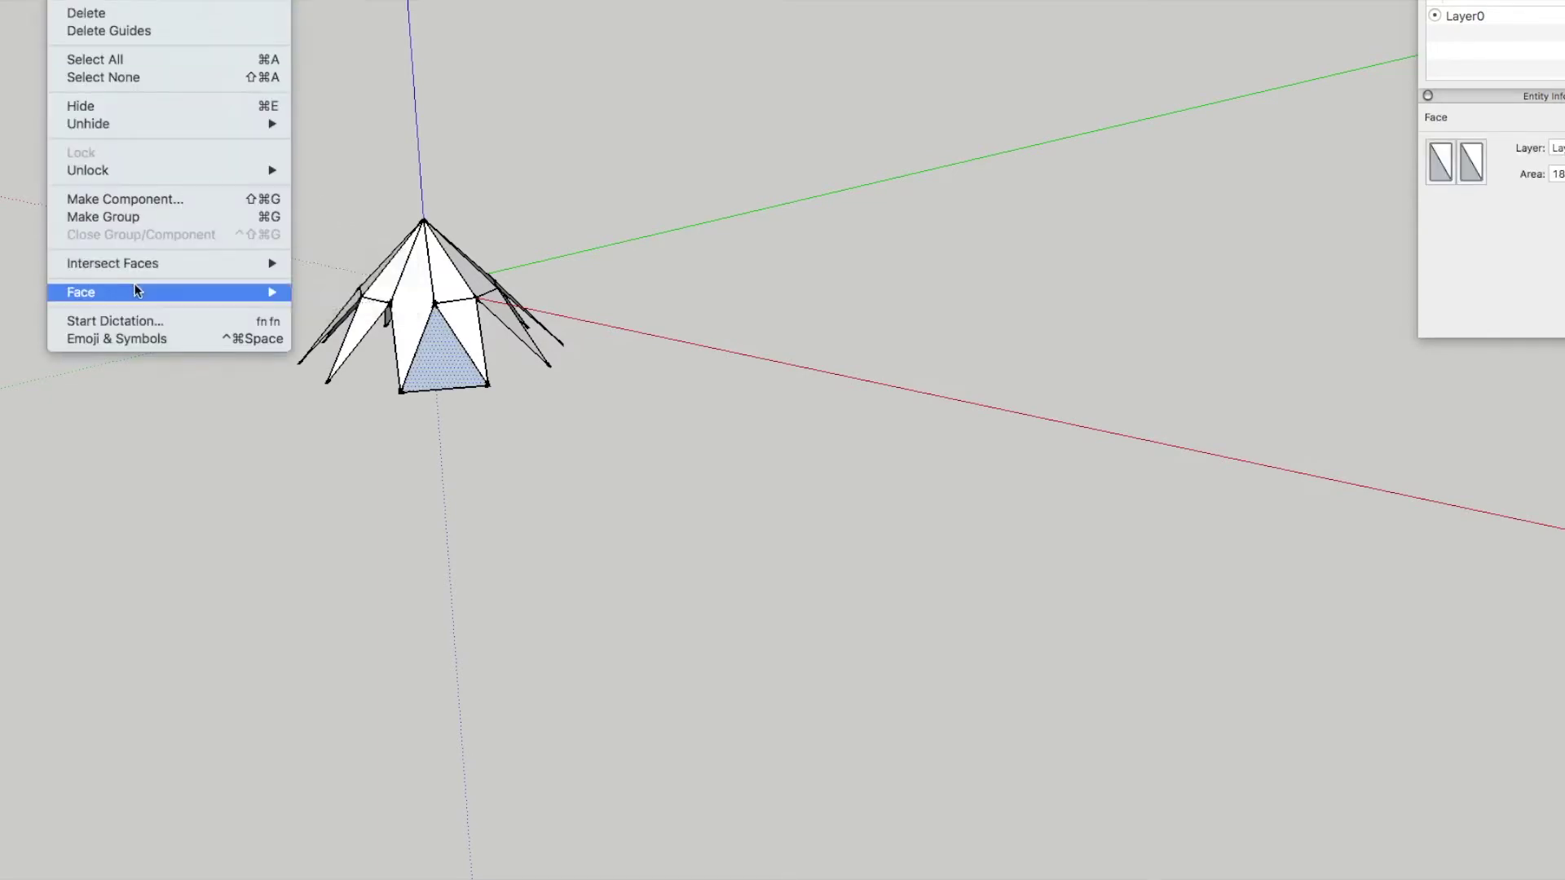
mouse_move(143, 292)
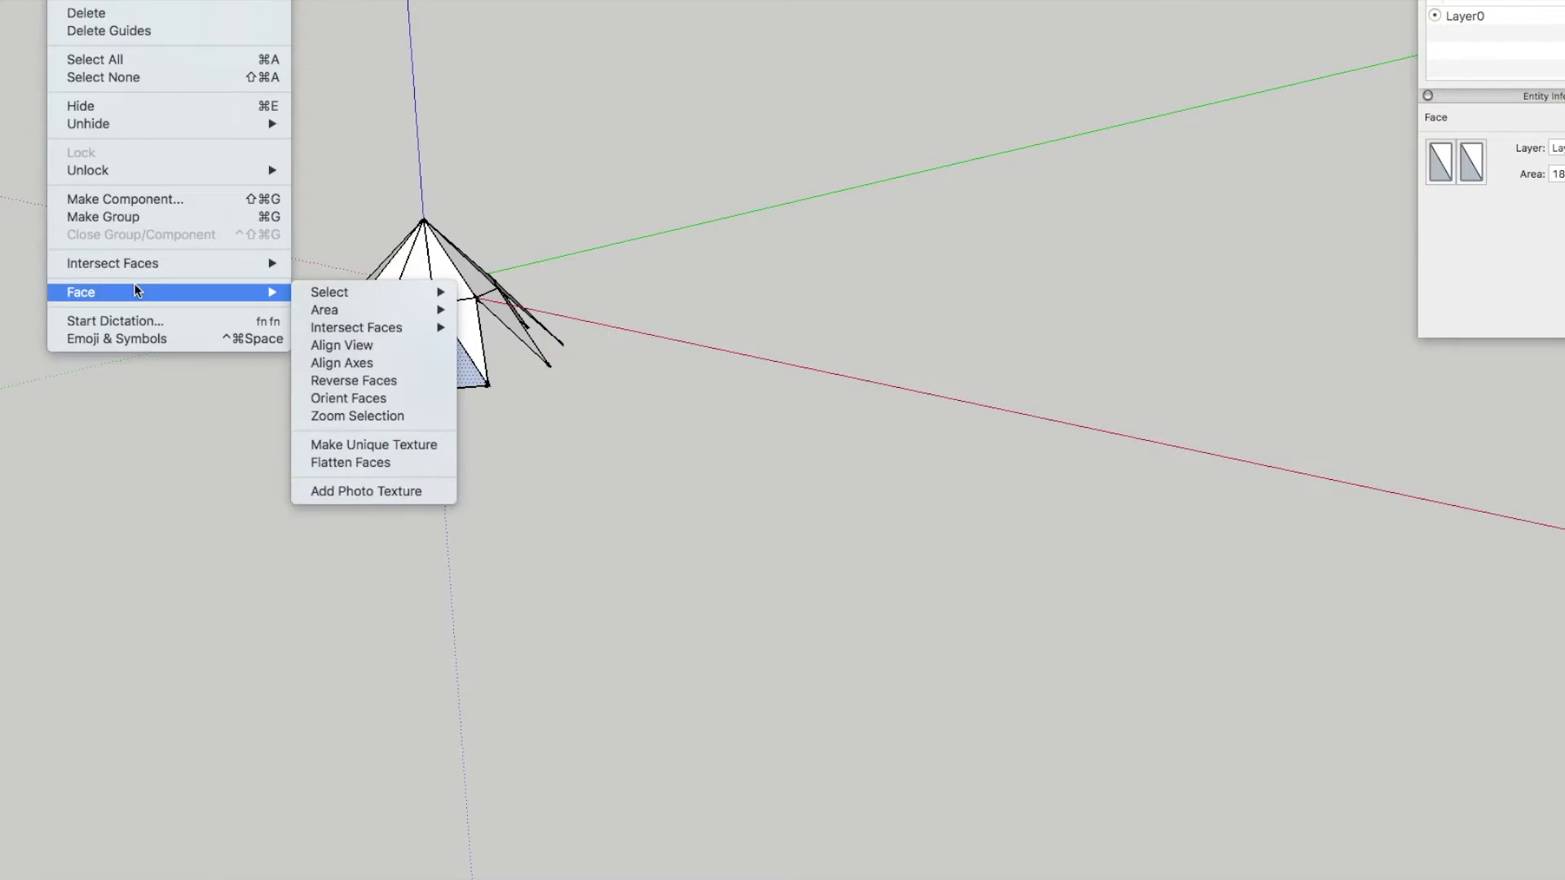
click(371, 382)
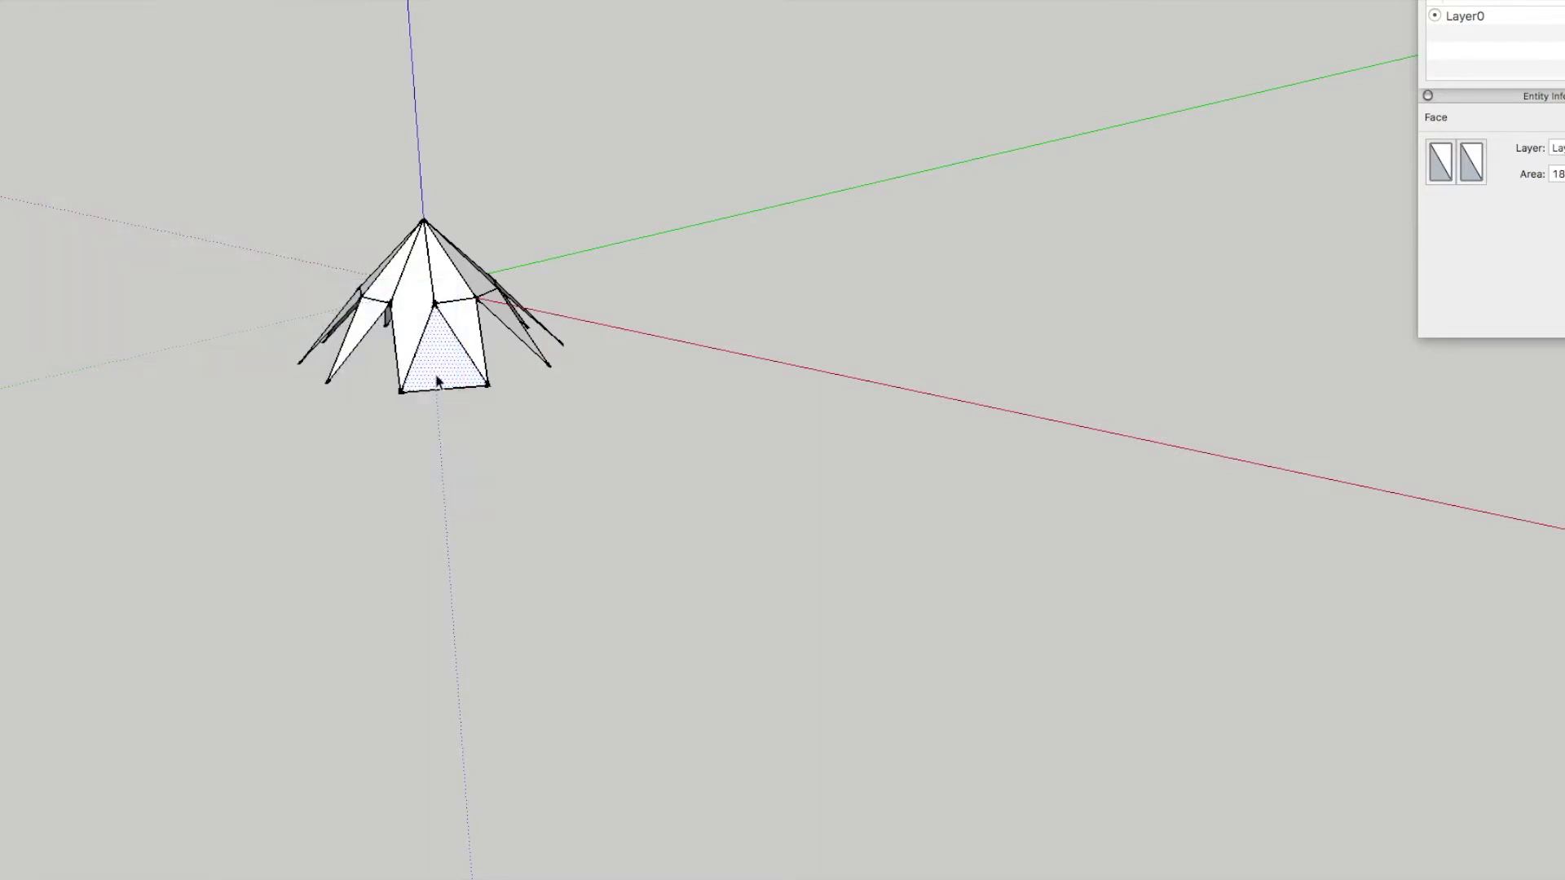
- Rotate-copy the new triangle half a turn about its lower edge's midpoint and erase the shared edge to form a second-row rhombus
key(q)
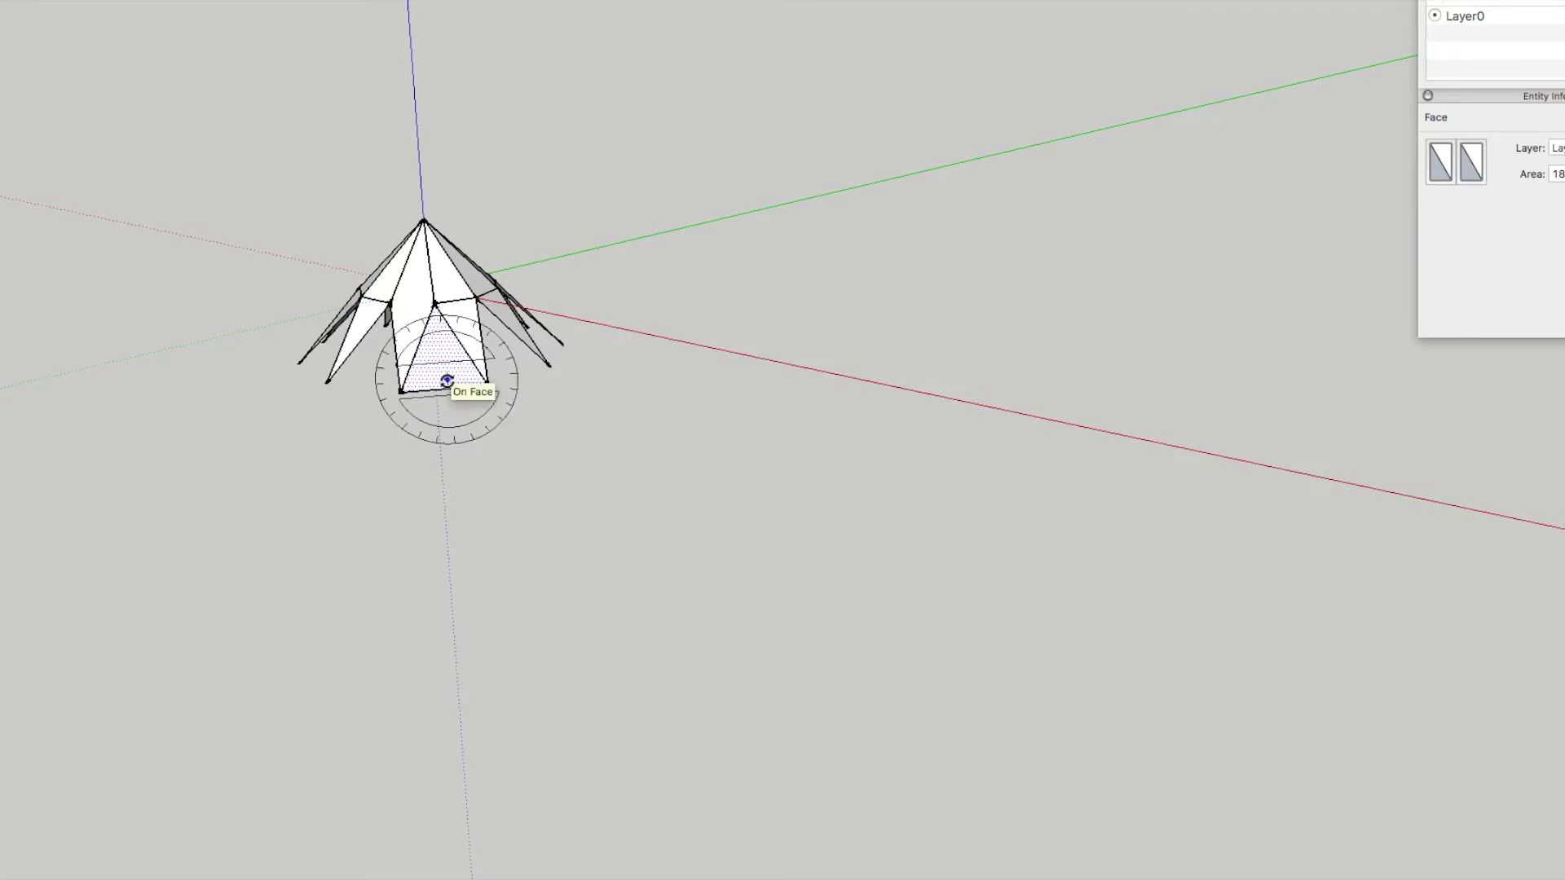
click(489, 385)
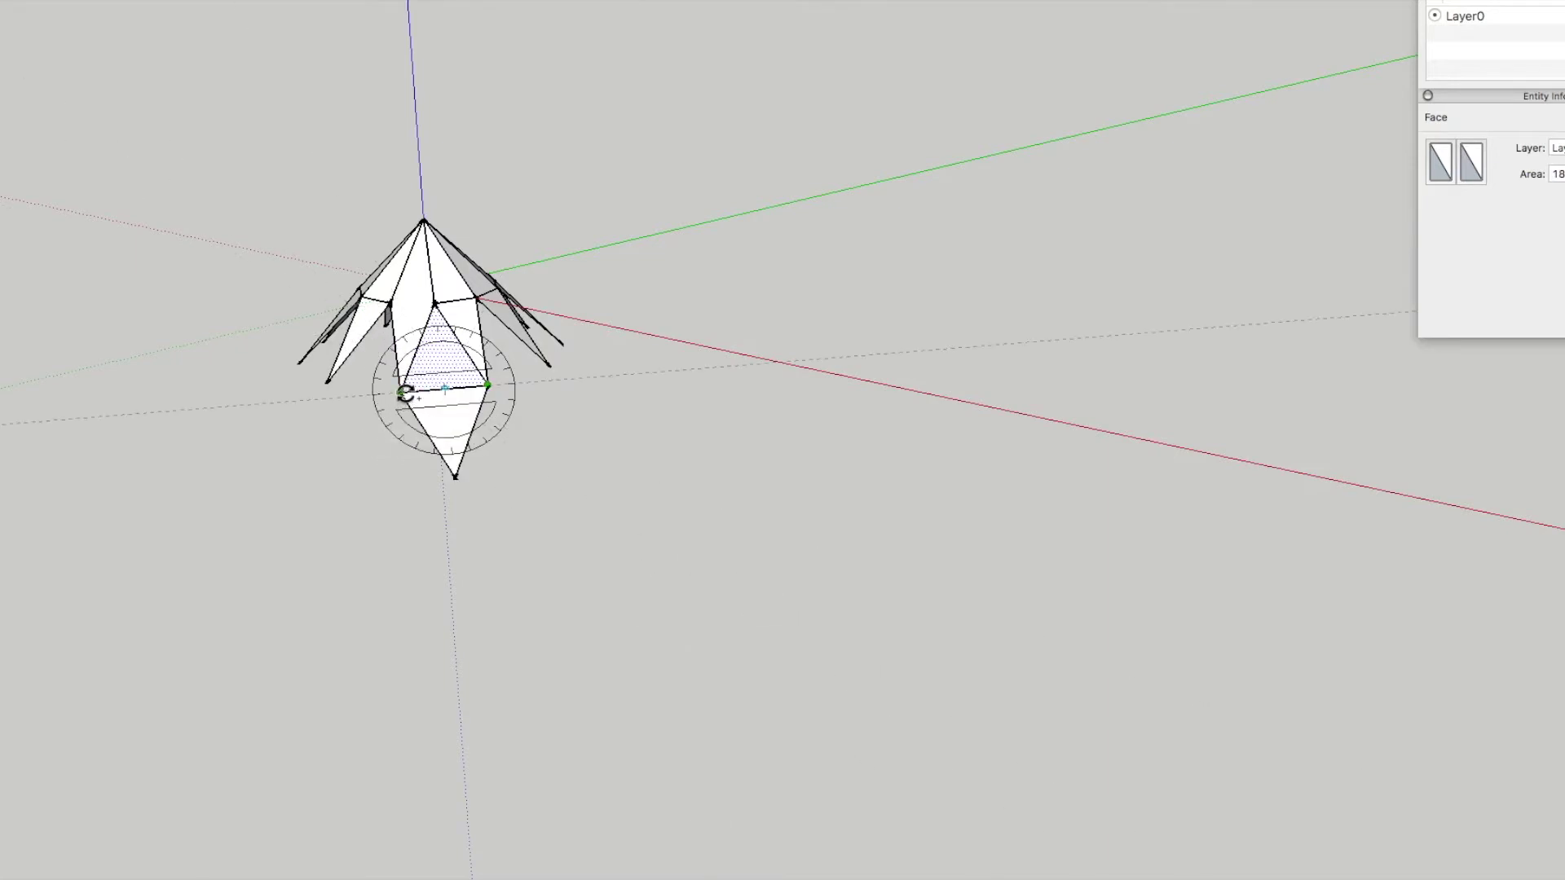
click(445, 389)
key(e)
click(448, 391)
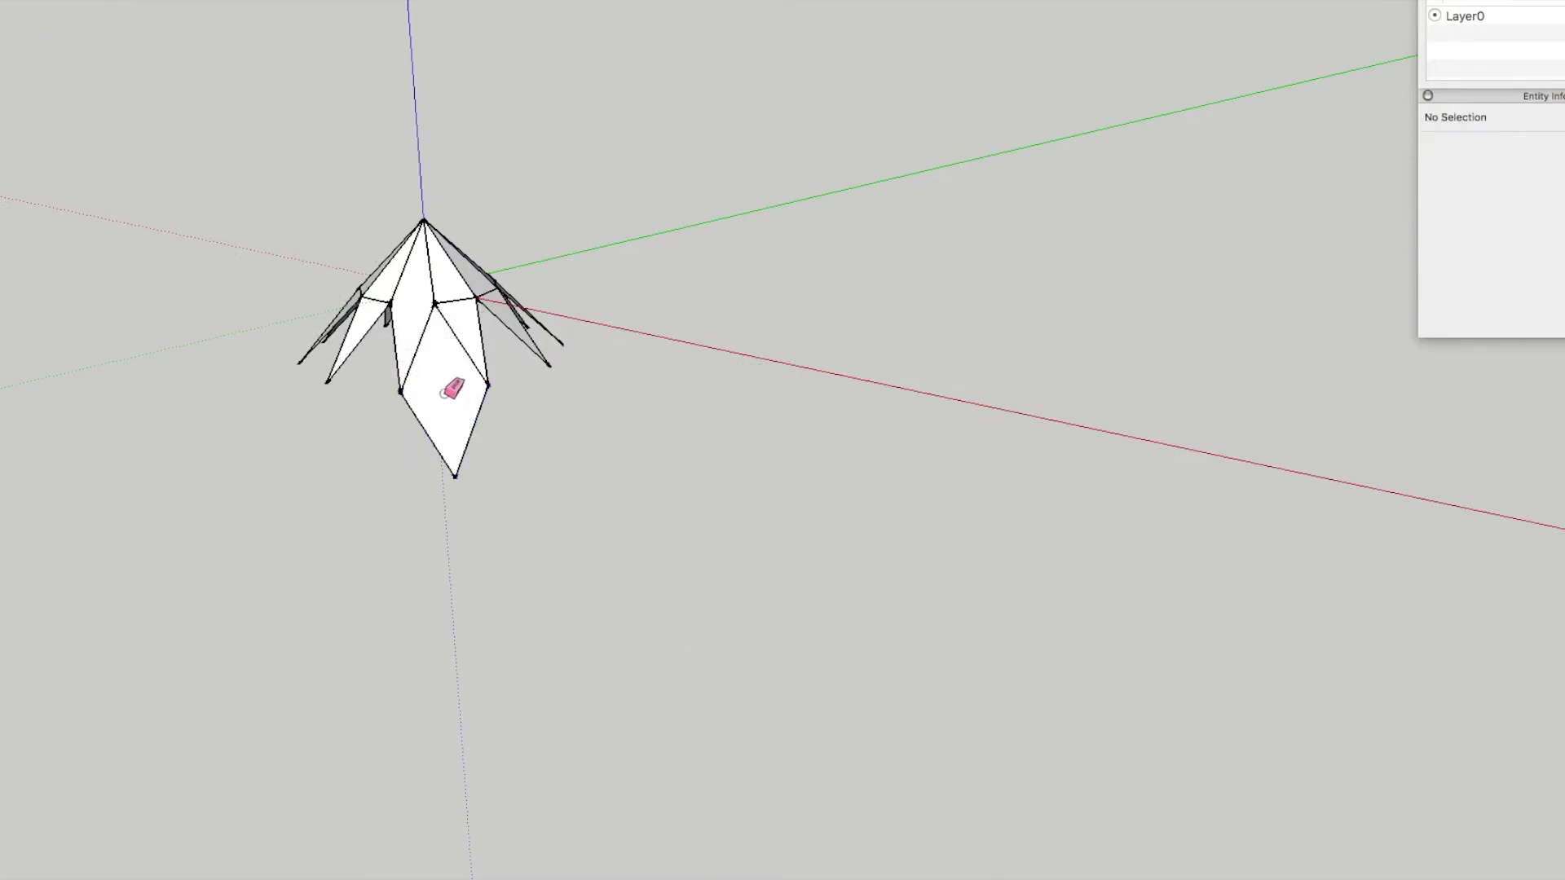
scroll(454, 389, down, 3)
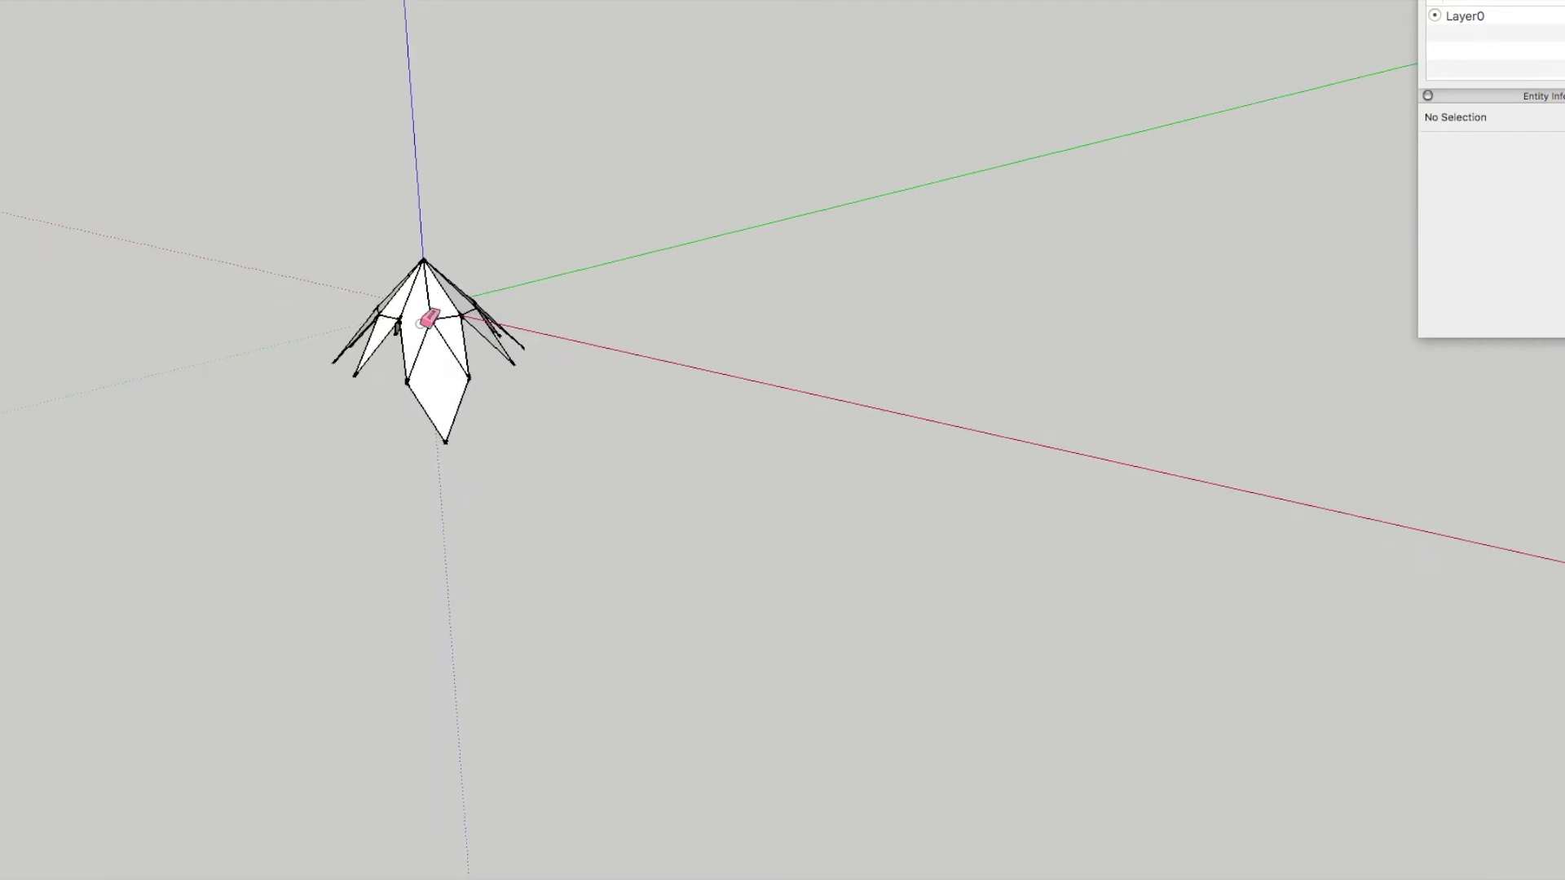
- Select the second-row rhombus with its bounding edges and make it a component
scroll(422, 321, up, 4)
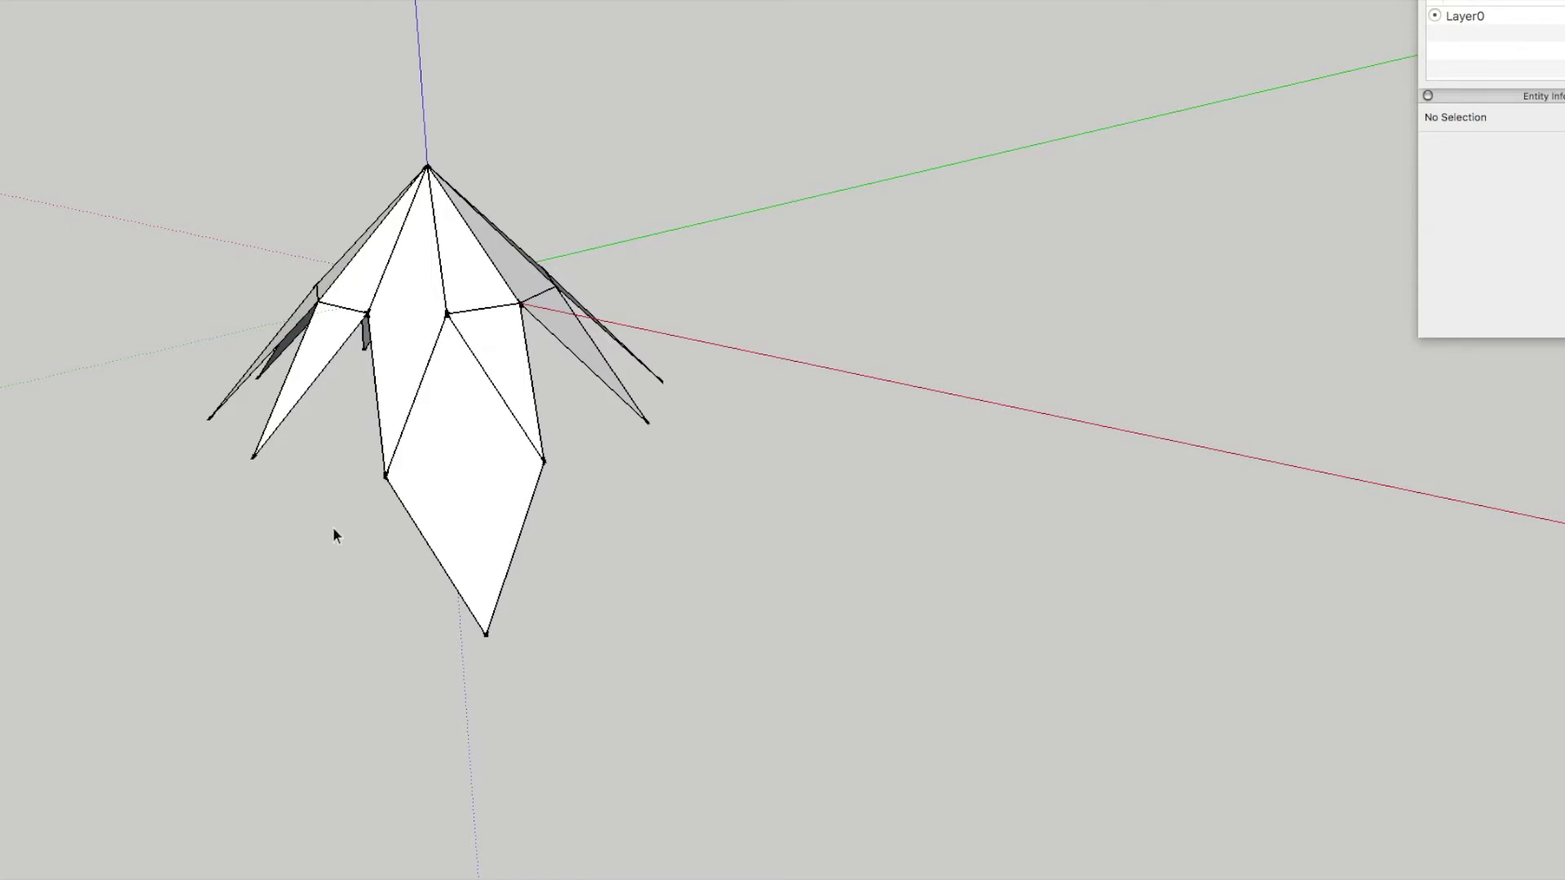
click(437, 468)
click(795, 559)
double_click(502, 501)
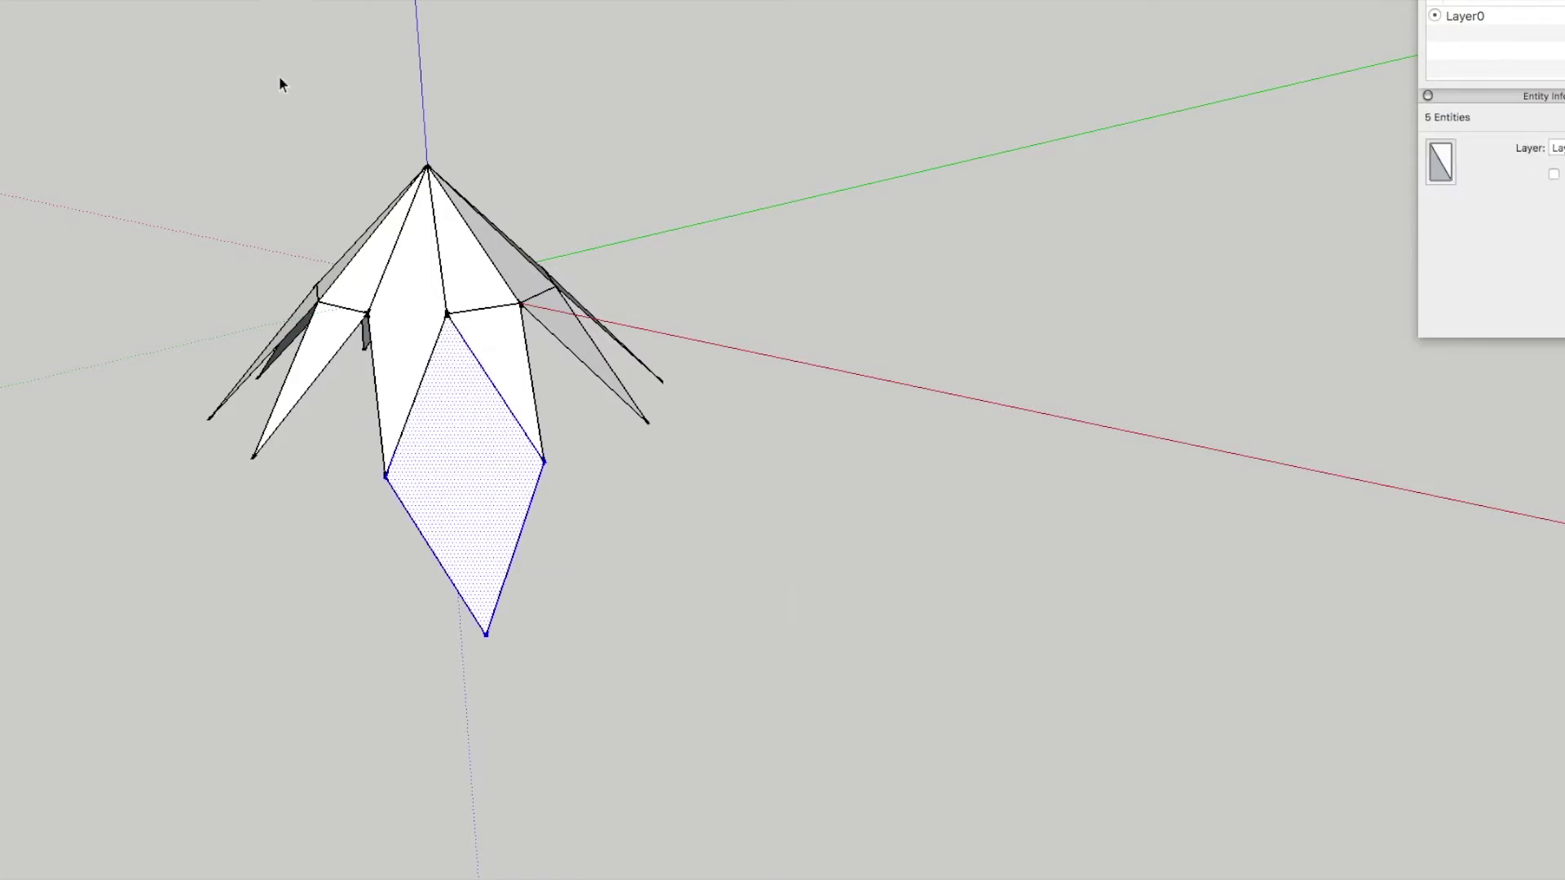
click(89, 1)
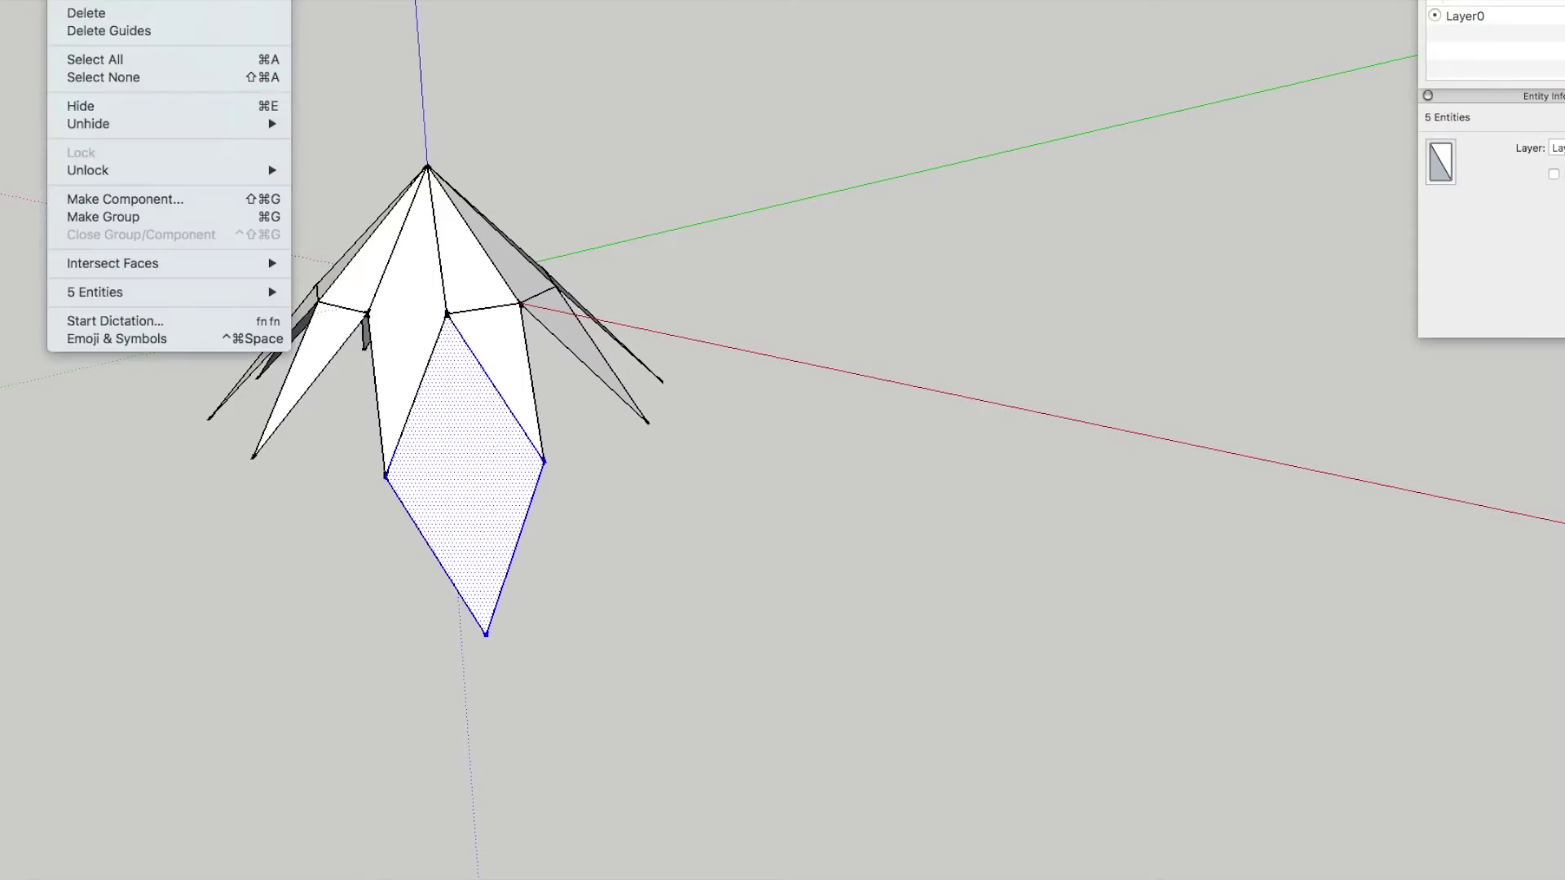
click(138, 201)
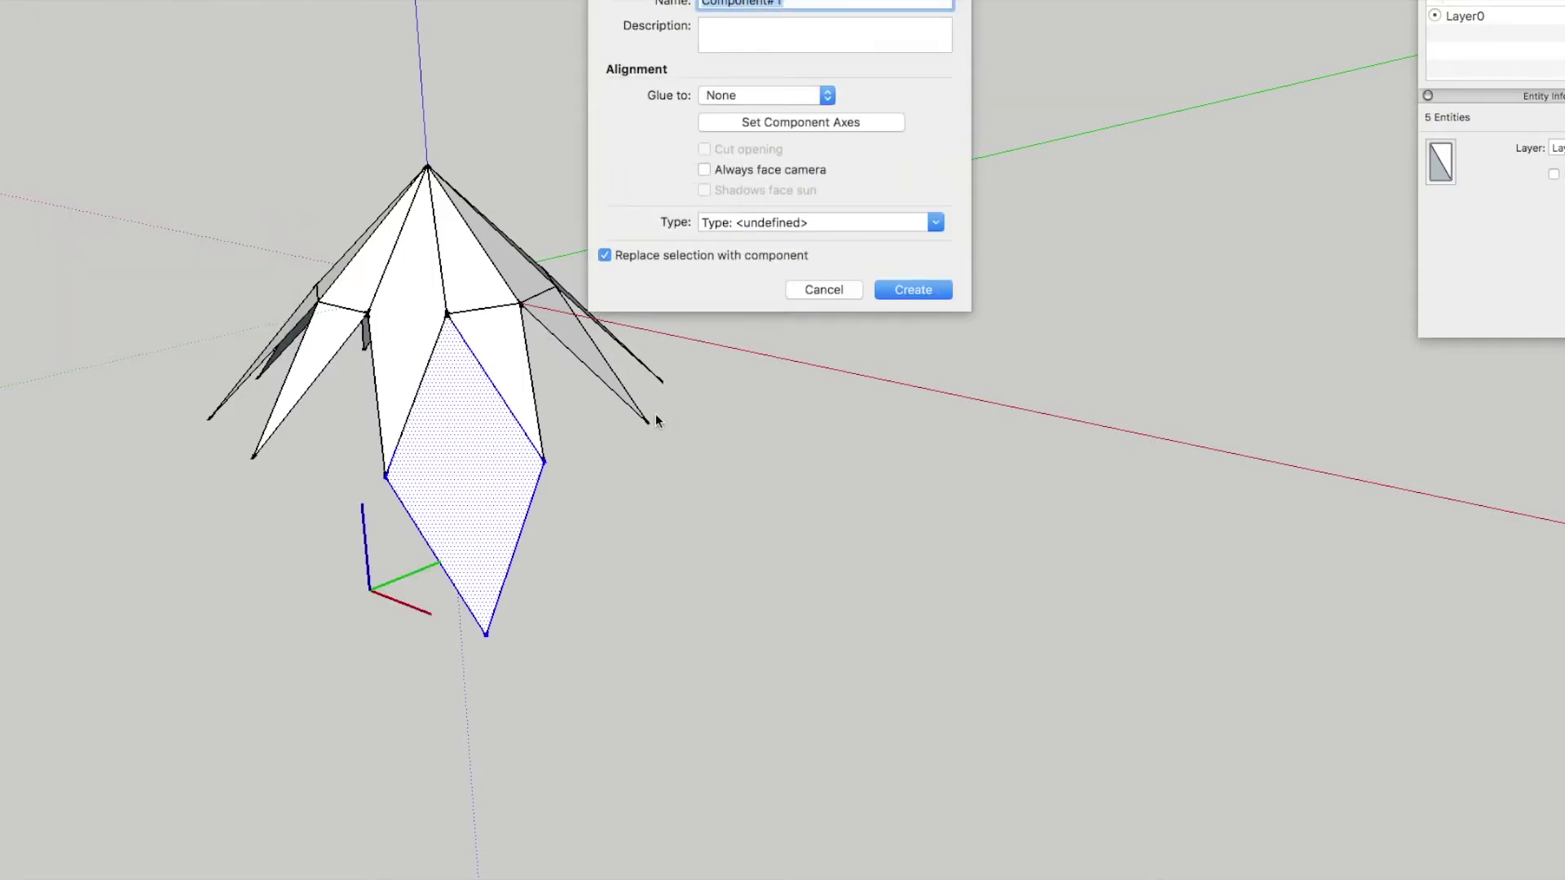
click(911, 290)
- Rotate-copy the second-row component around the vertical axis at the apex by one rhombus width, making 9 copies
key(q)
click(427, 166)
click(384, 475)
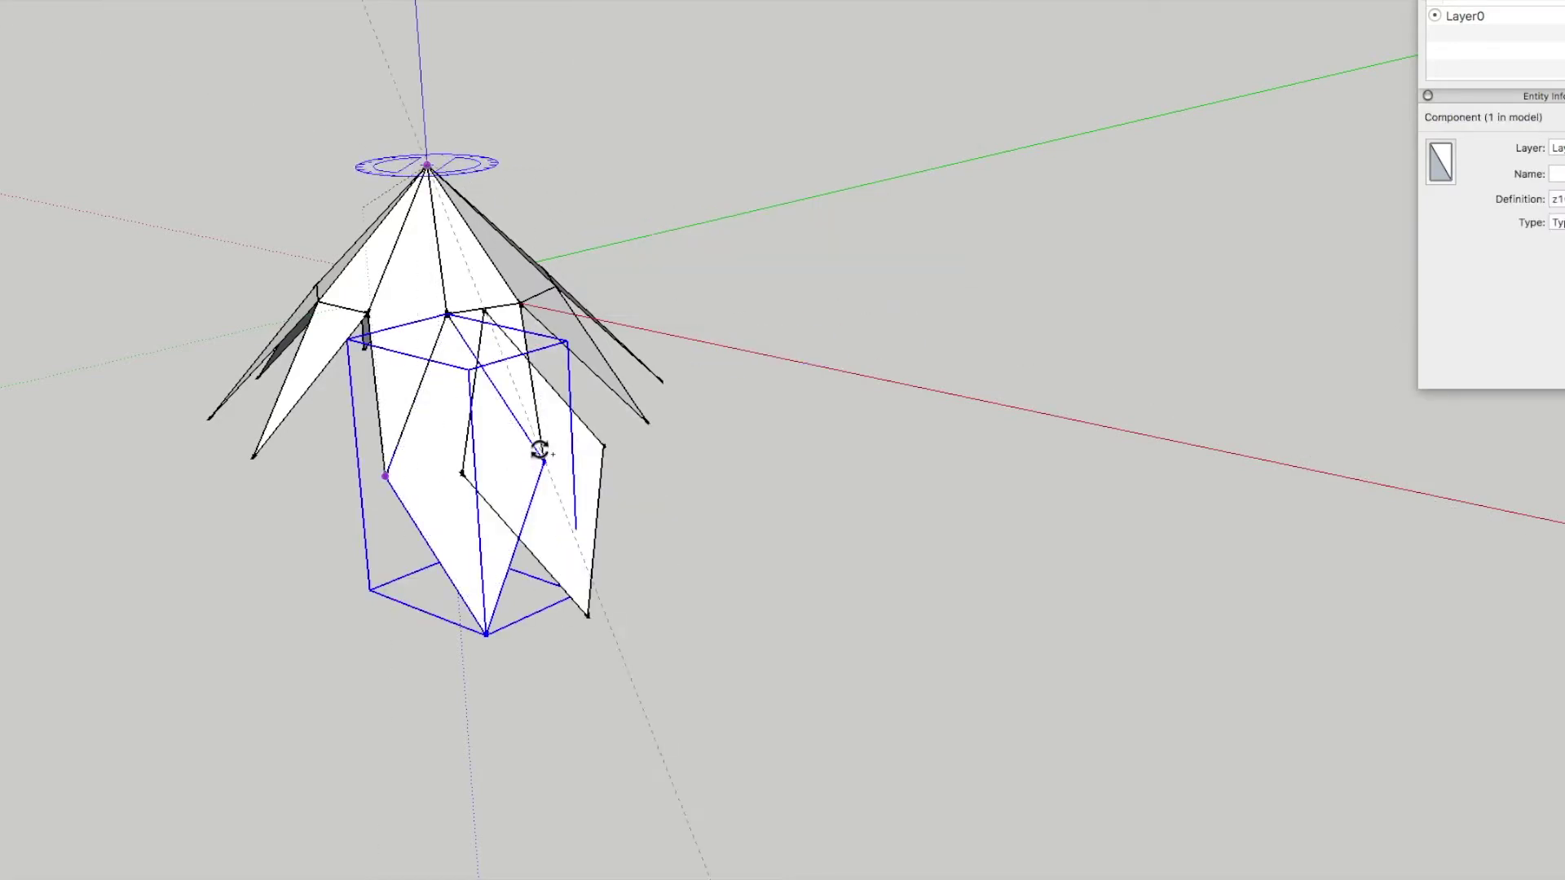
click(543, 460)
text(x9)
key(Return)
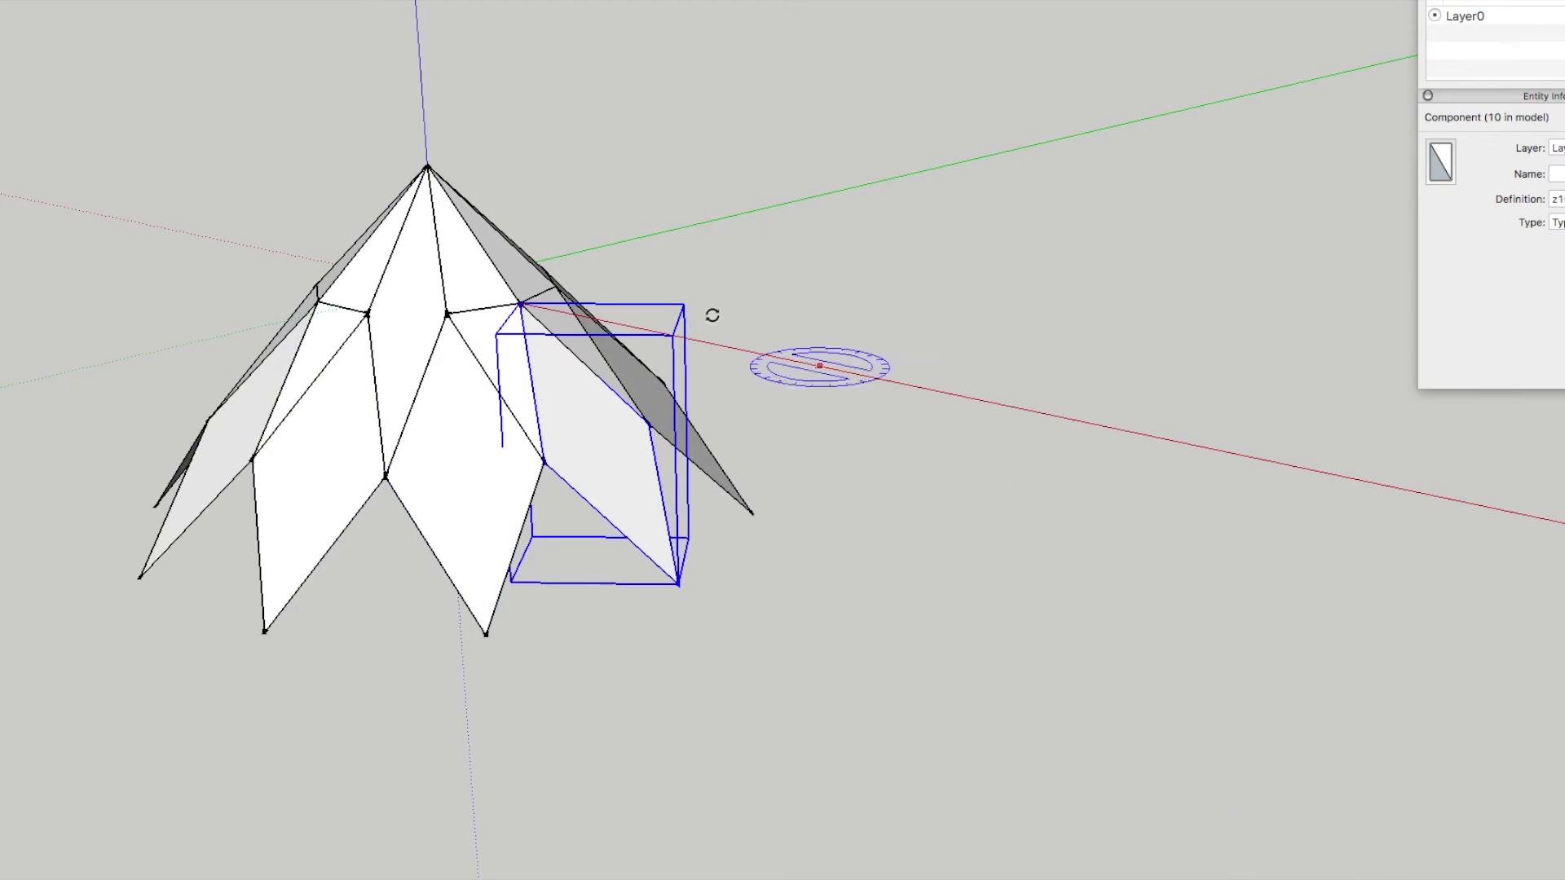
- Draw an edge between the lower tips of two adjacent second-row rhombi to close a triangular face
scroll(517, 594, down, 3)
middle_drag(517, 594, 153, 119)
key(l)
click(356, 431)
click(539, 433)
- Rotate-copy that triangle half a turn about its lower edge's midpoint and erase the shared edge to form a third-row rhombus
key(space)
click(482, 405)
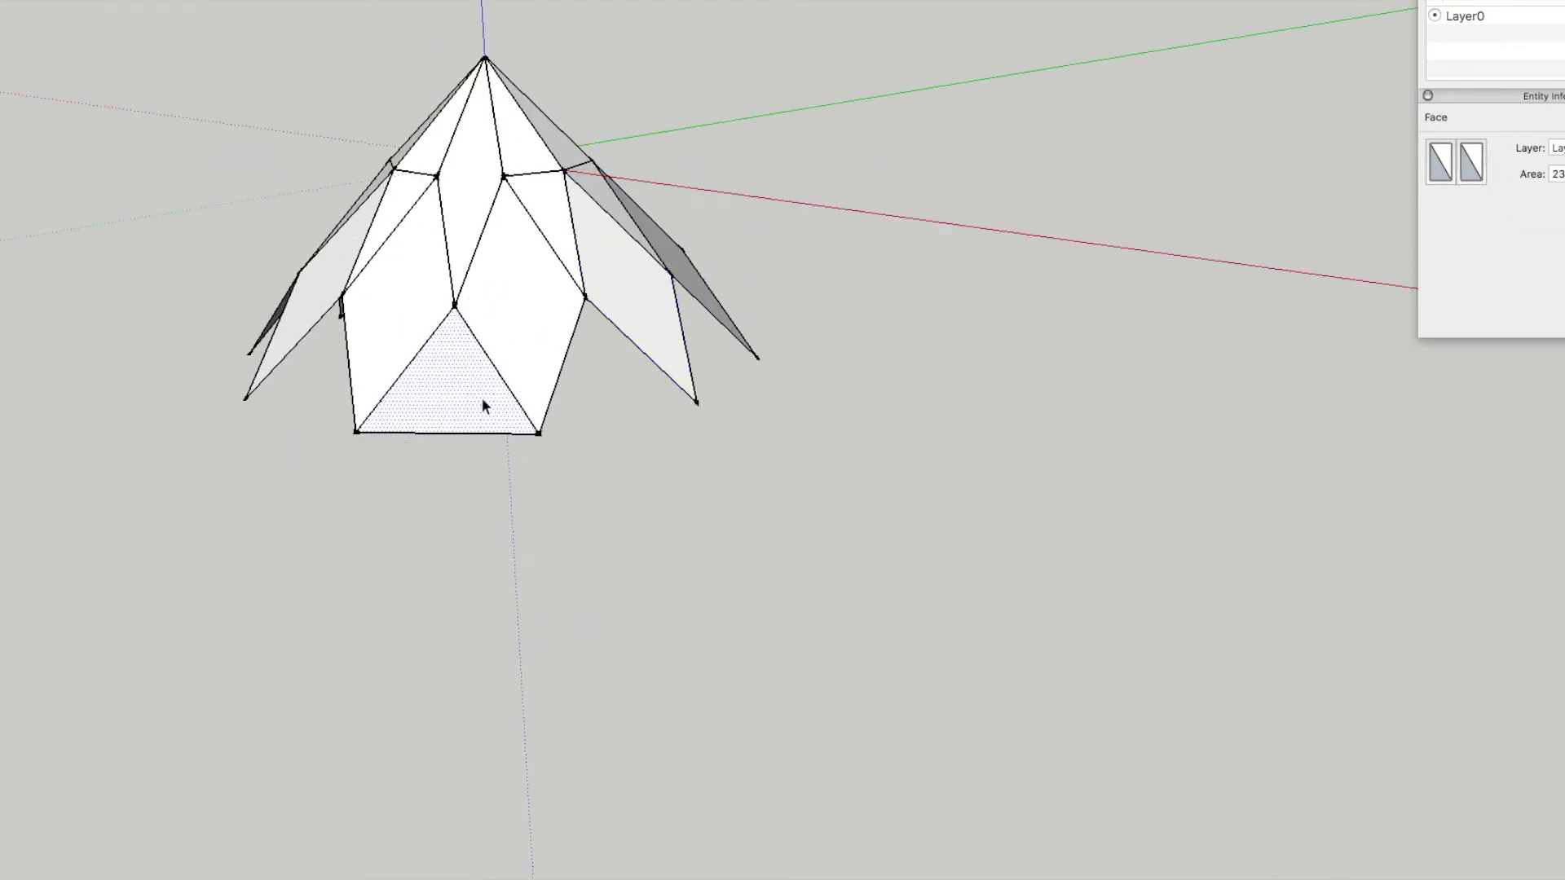
key(q)
click(447, 432)
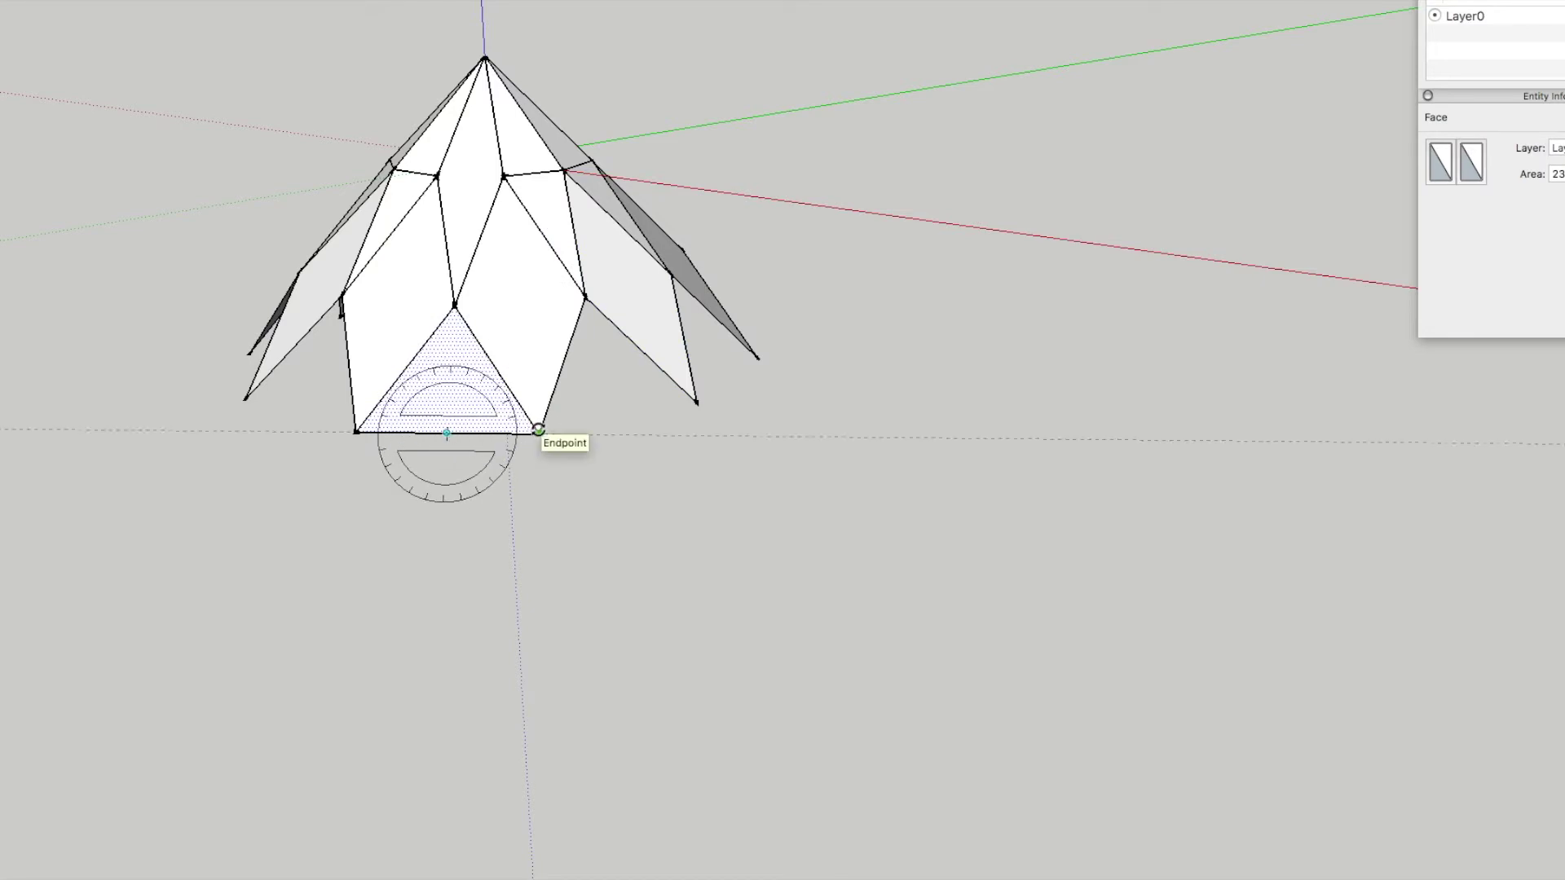
click(539, 432)
click(361, 429)
key(space)
key(super+t)
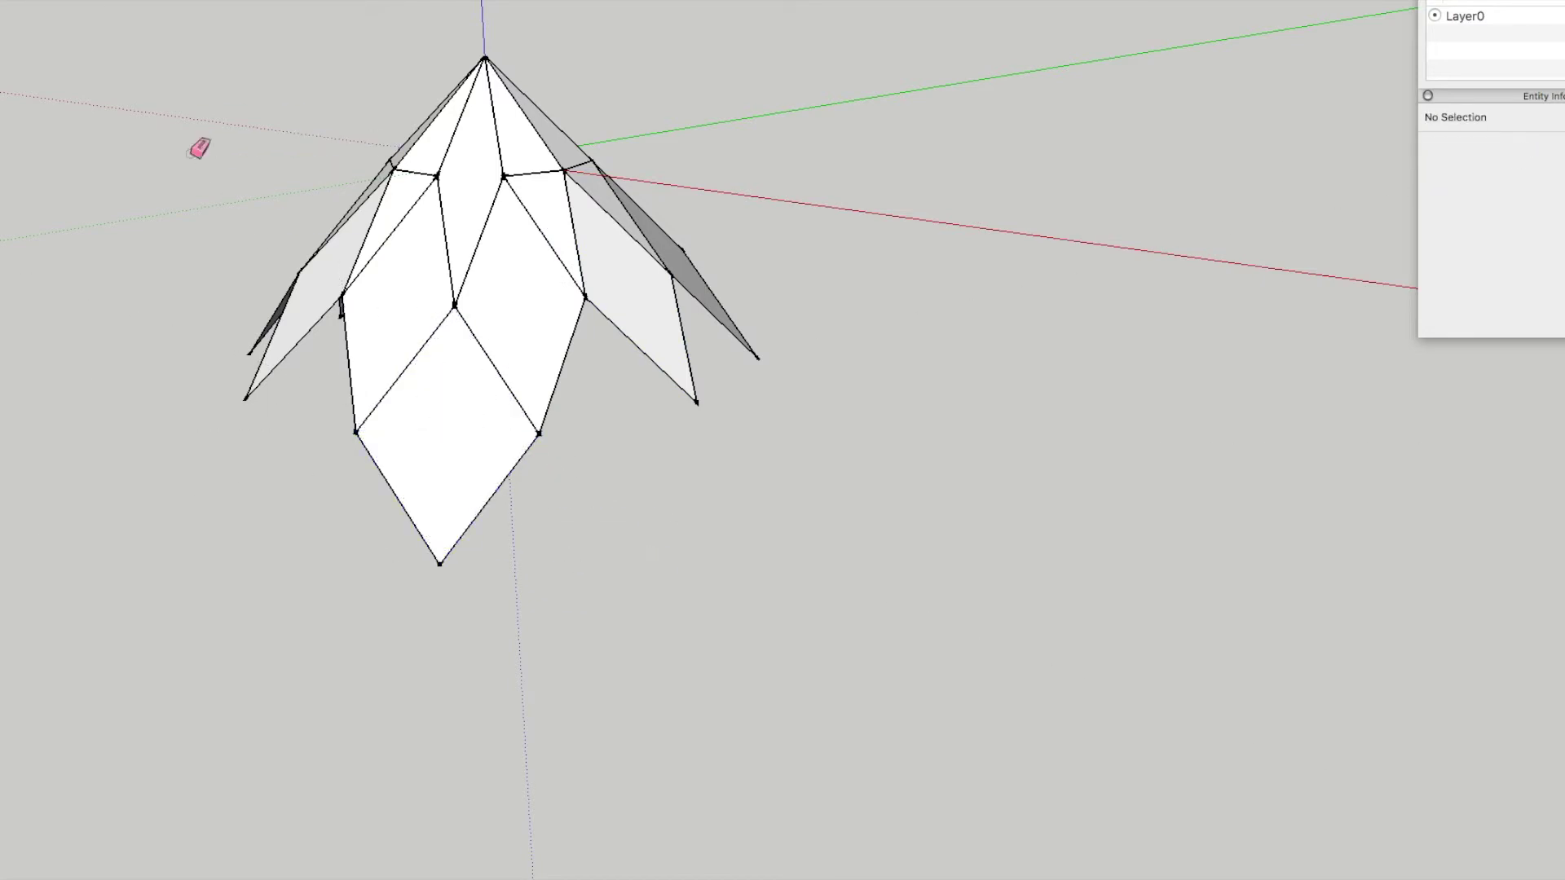
- Make a component from the third-row rhombus face and its edges
double_click(425, 437)
click(65, 0)
click(179, 201)
text(21)
click(913, 291)
- Rotate-copy the third-row component around the apex axis to the neighbouring tip, repeated as 9 copies
key(q)
click(484, 57)
click(542, 433)
key(alt)
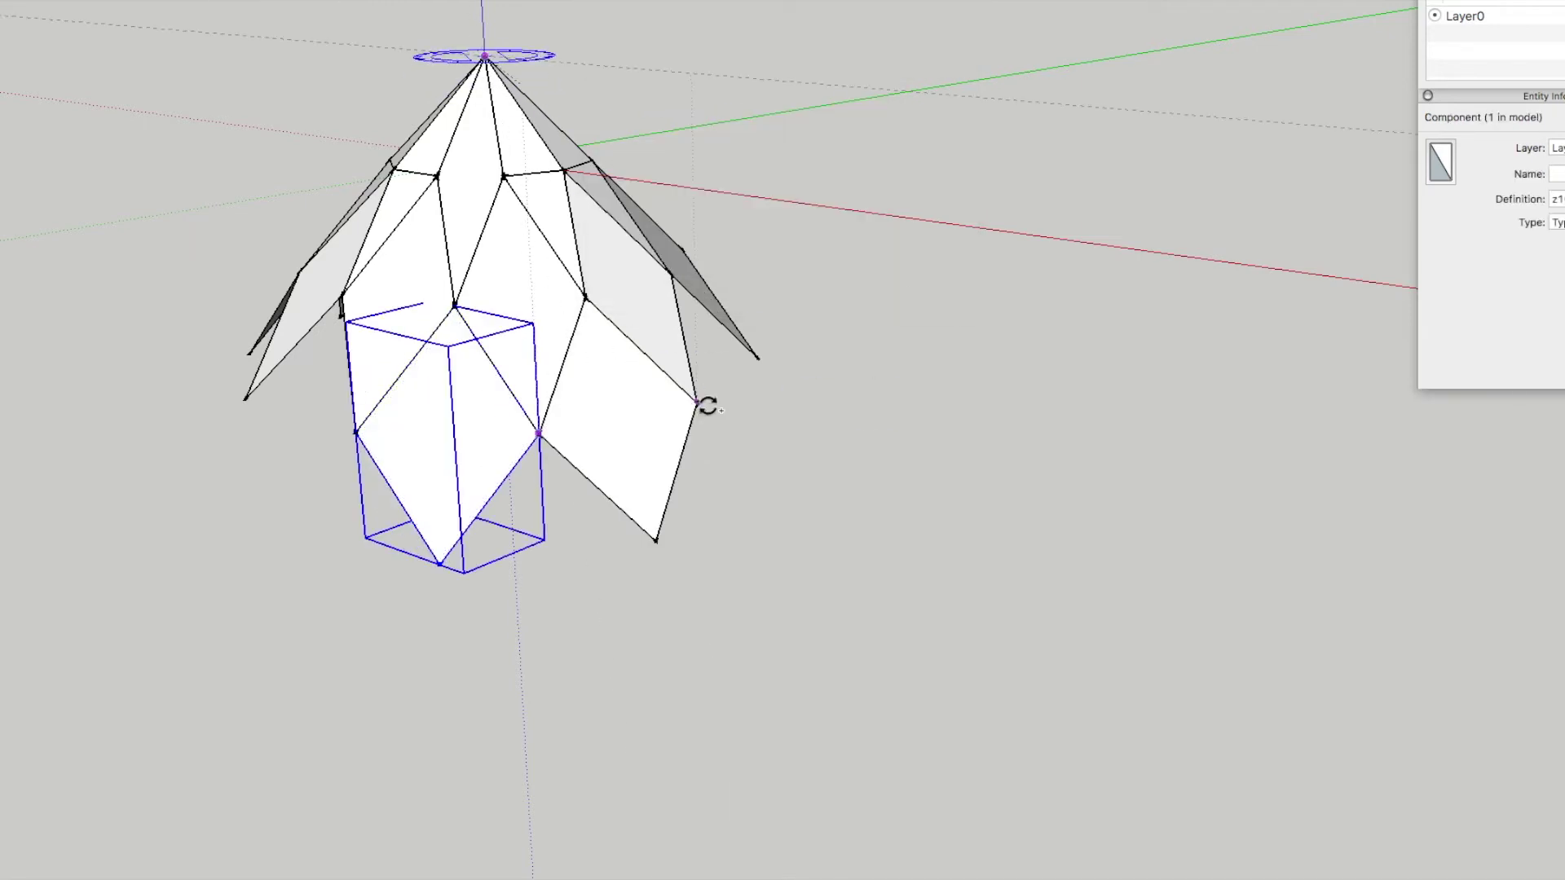
click(696, 401)
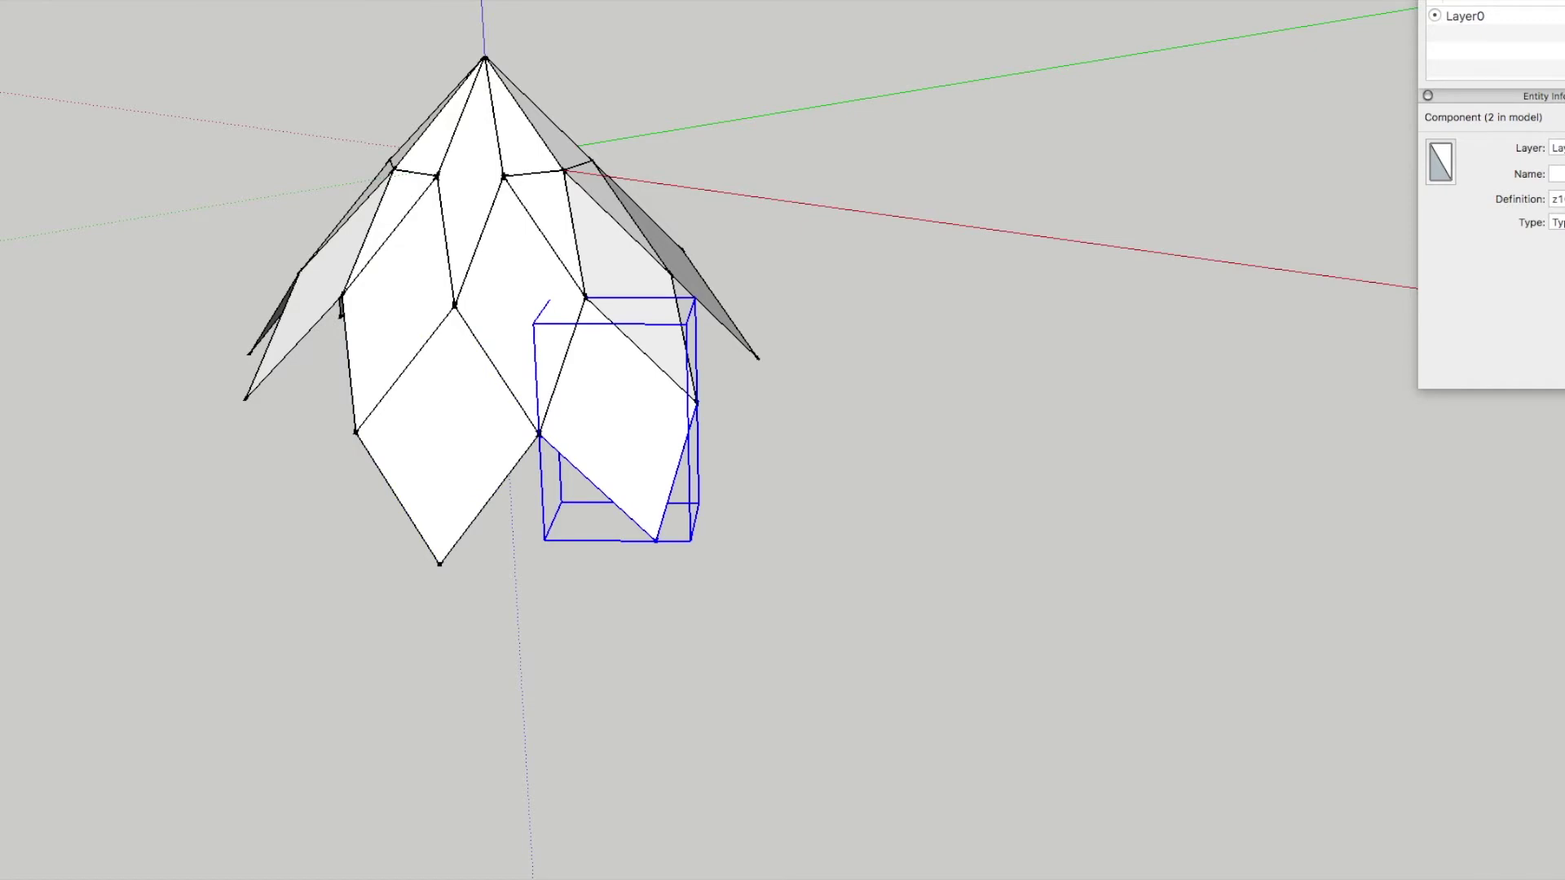
text(9x)
key(Return)
- Draw an edge joining the lower tips of two adjacent third-row rhombi so the gap becomes a triangle
middle_drag(619, 383, 621, 364)
key(l)
click(650, 514)
click(432, 527)
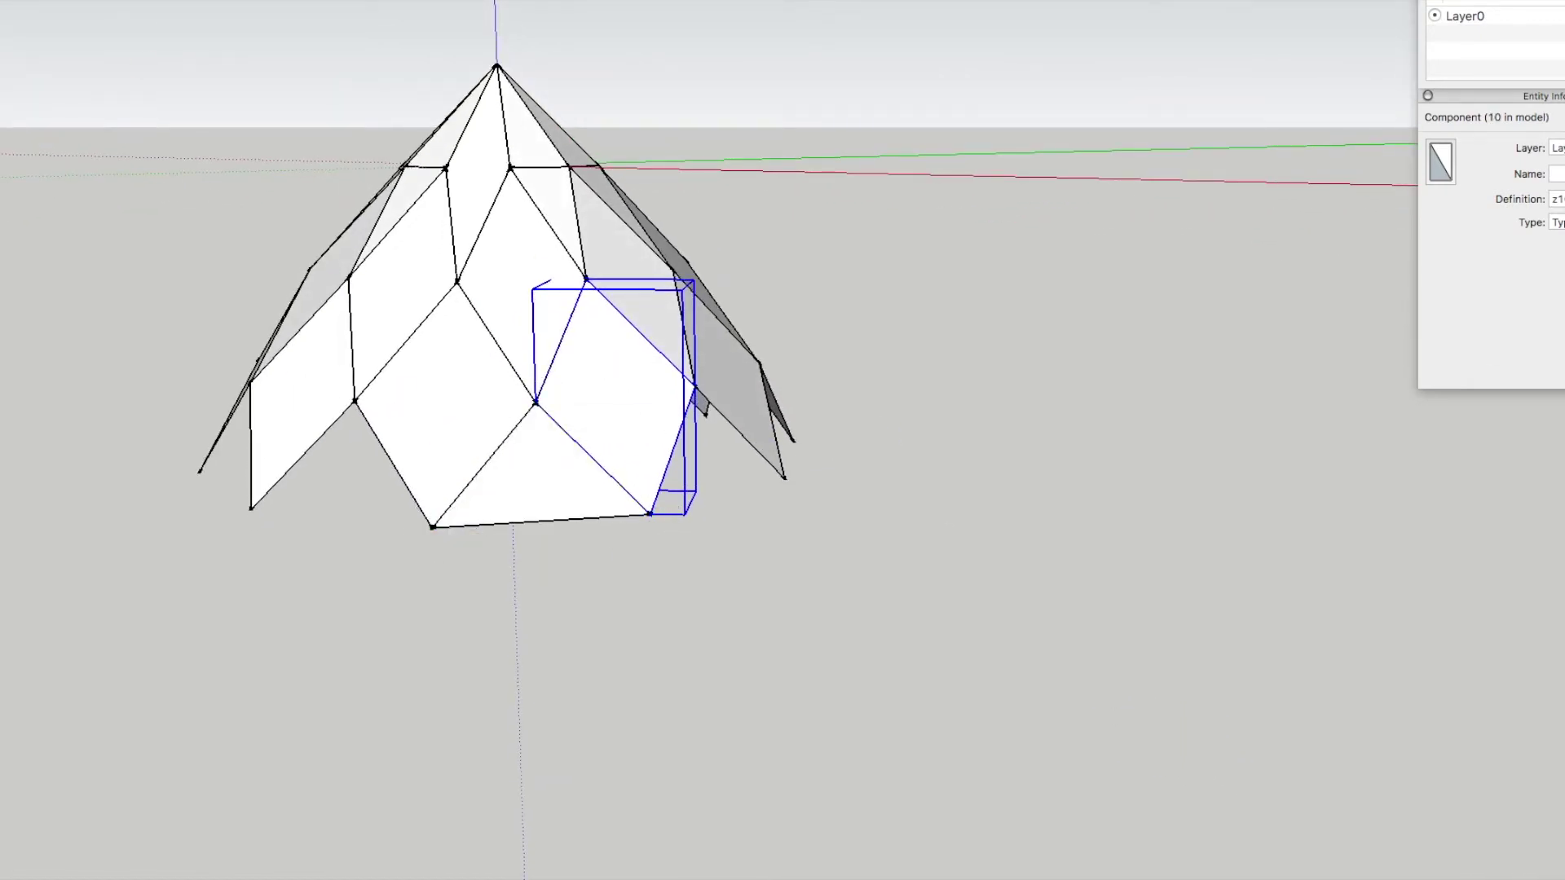
- Rotate-copy the new triangle half a turn about its lower edge's midpoint and erase the dividing edge to form a fourth-row rhombus
click(524, 426)
key(q)
click(537, 519)
click(650, 515)
key(e)
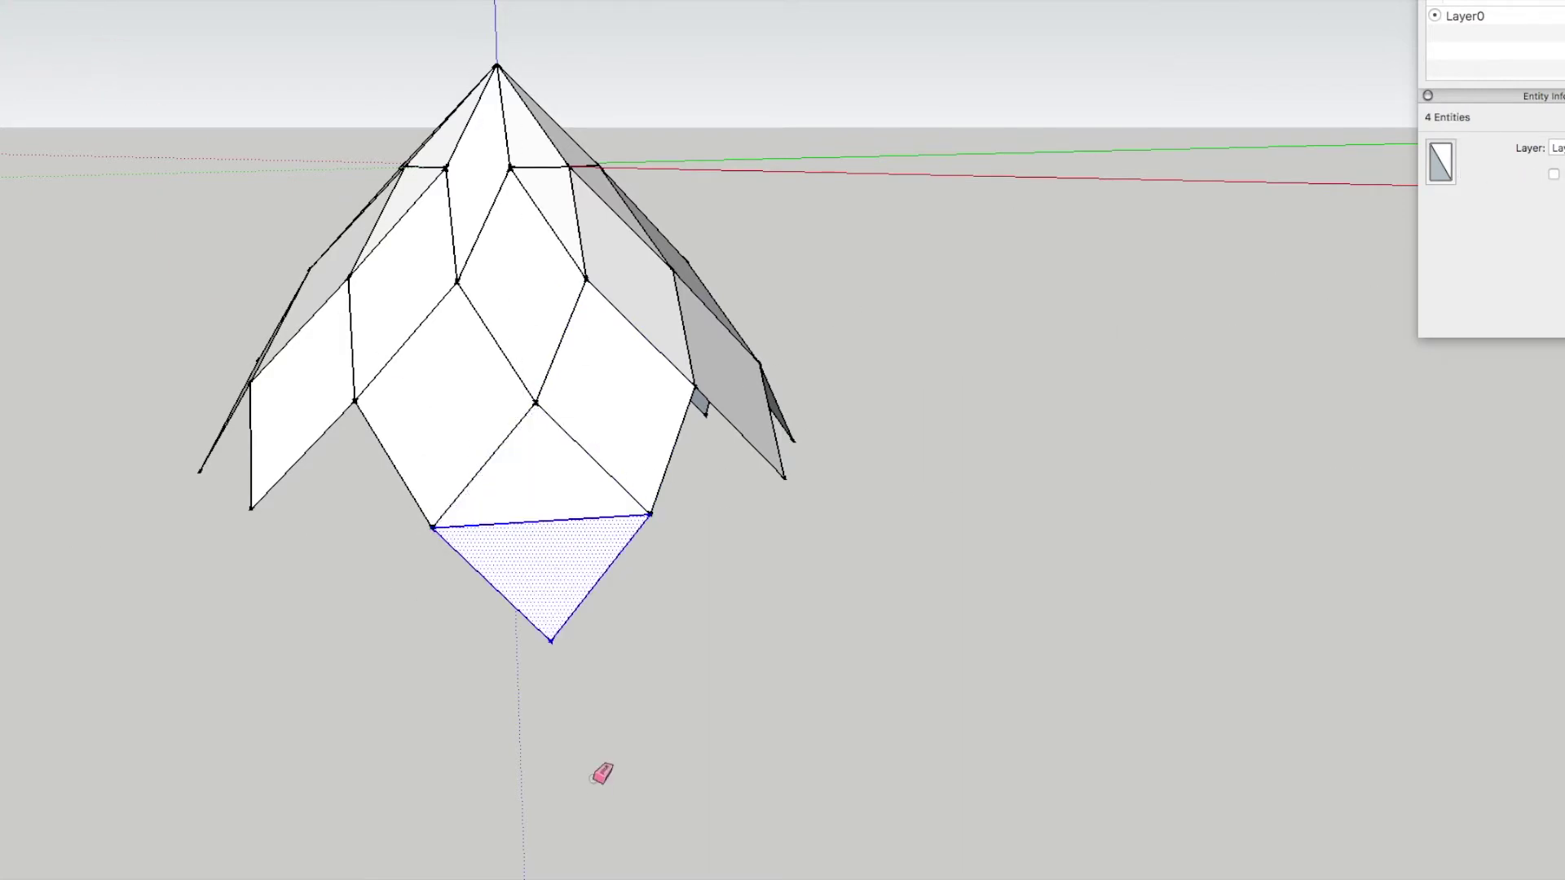
click(513, 522)
- Turn the fourth-row rhombus and its edges into a component
double_click(556, 482)
click(73, 0)
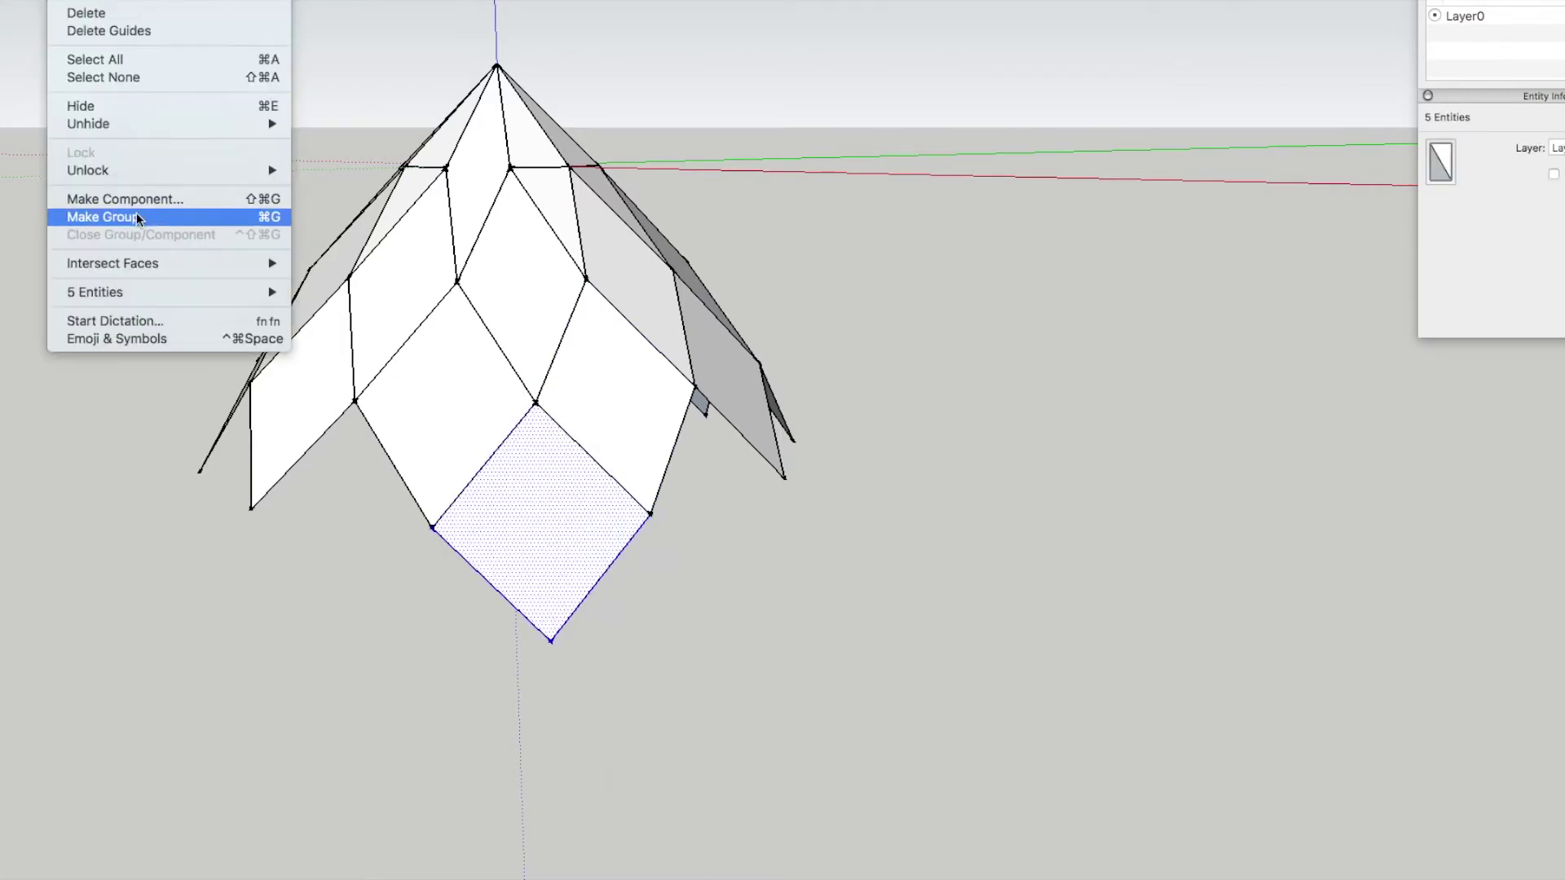
click(163, 200)
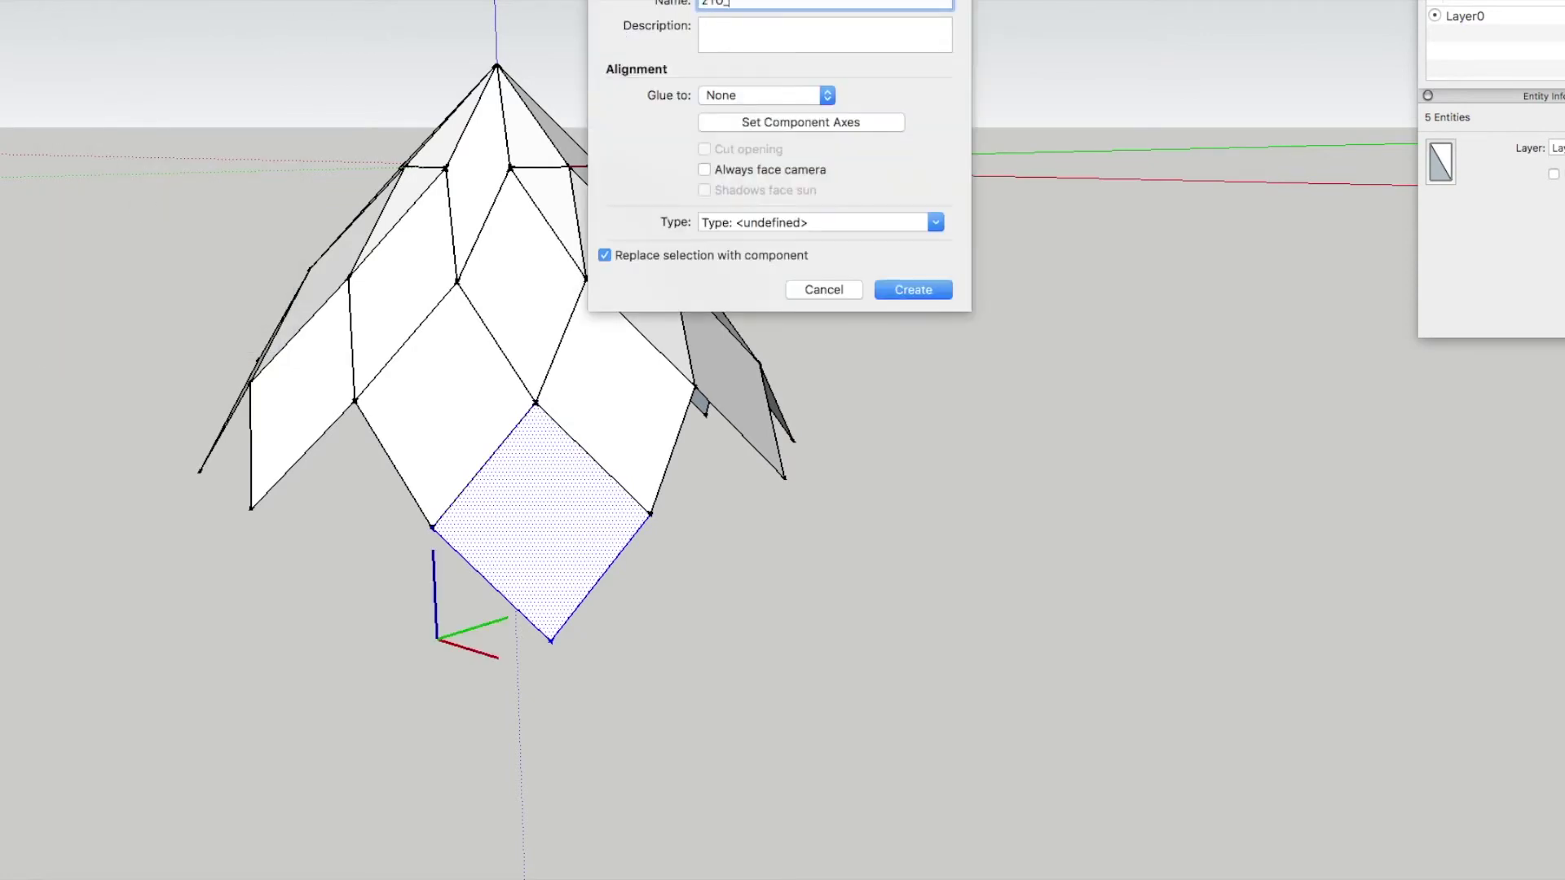
click(911, 289)
- Rotate-copy the fourth-row component about the apex to the adjacent tip, with 9 copies completing the ring
key(q)
click(496, 63)
click(650, 515)
key(alt)
click(784, 479)
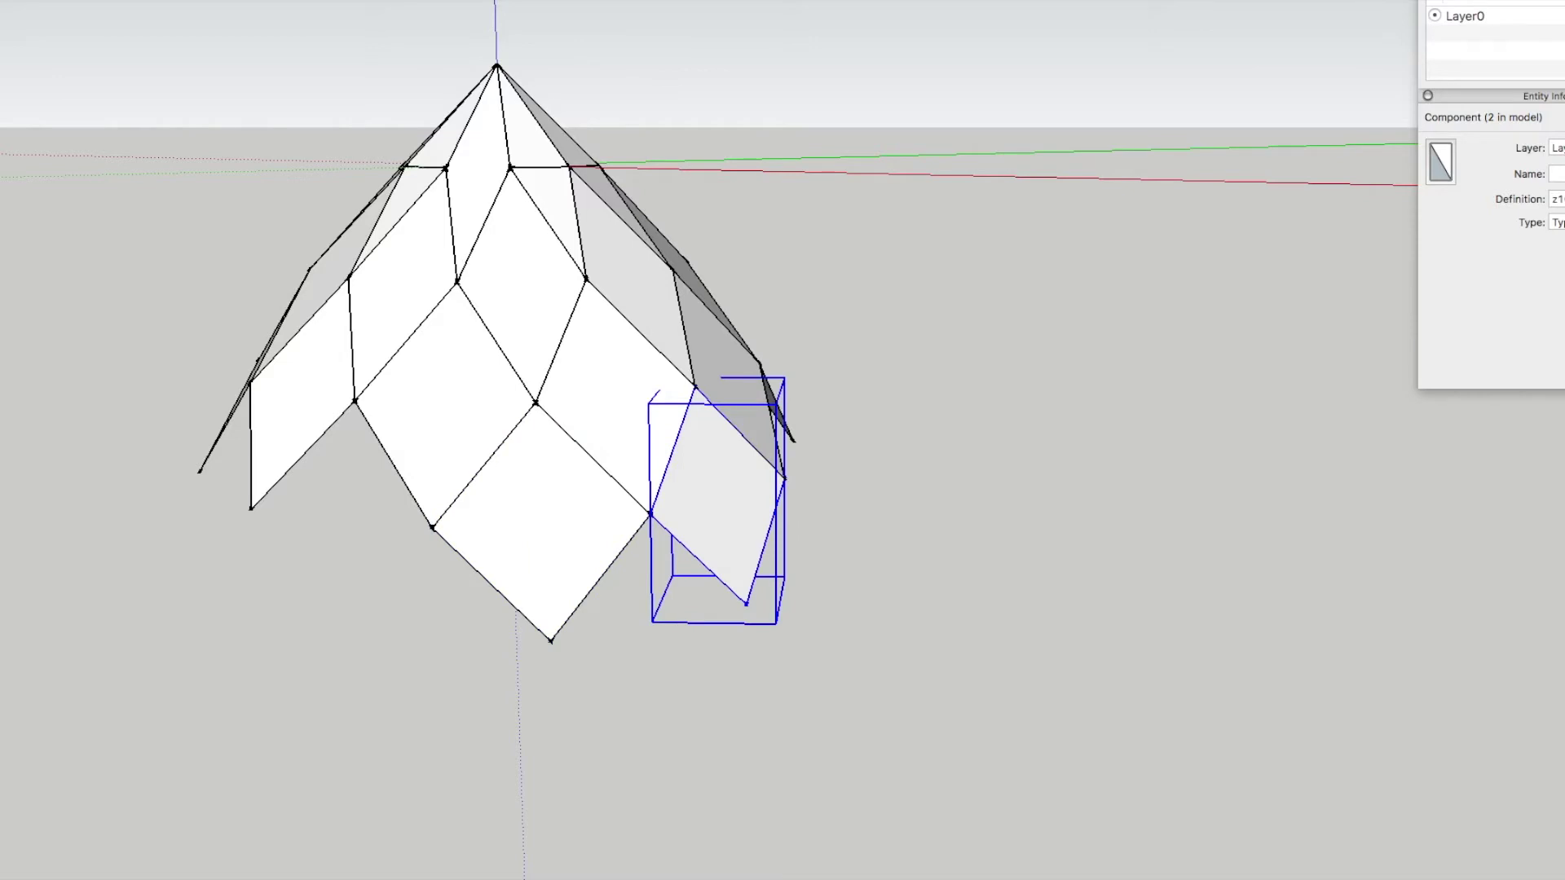
text(x9)
key(Return)
- Form a fifth-row rhombus by joining two fourth-row tips, rotate-copying the triangle half a turn about that edge's midpoint and erasing the edge
click(323, 637)
click(551, 640)
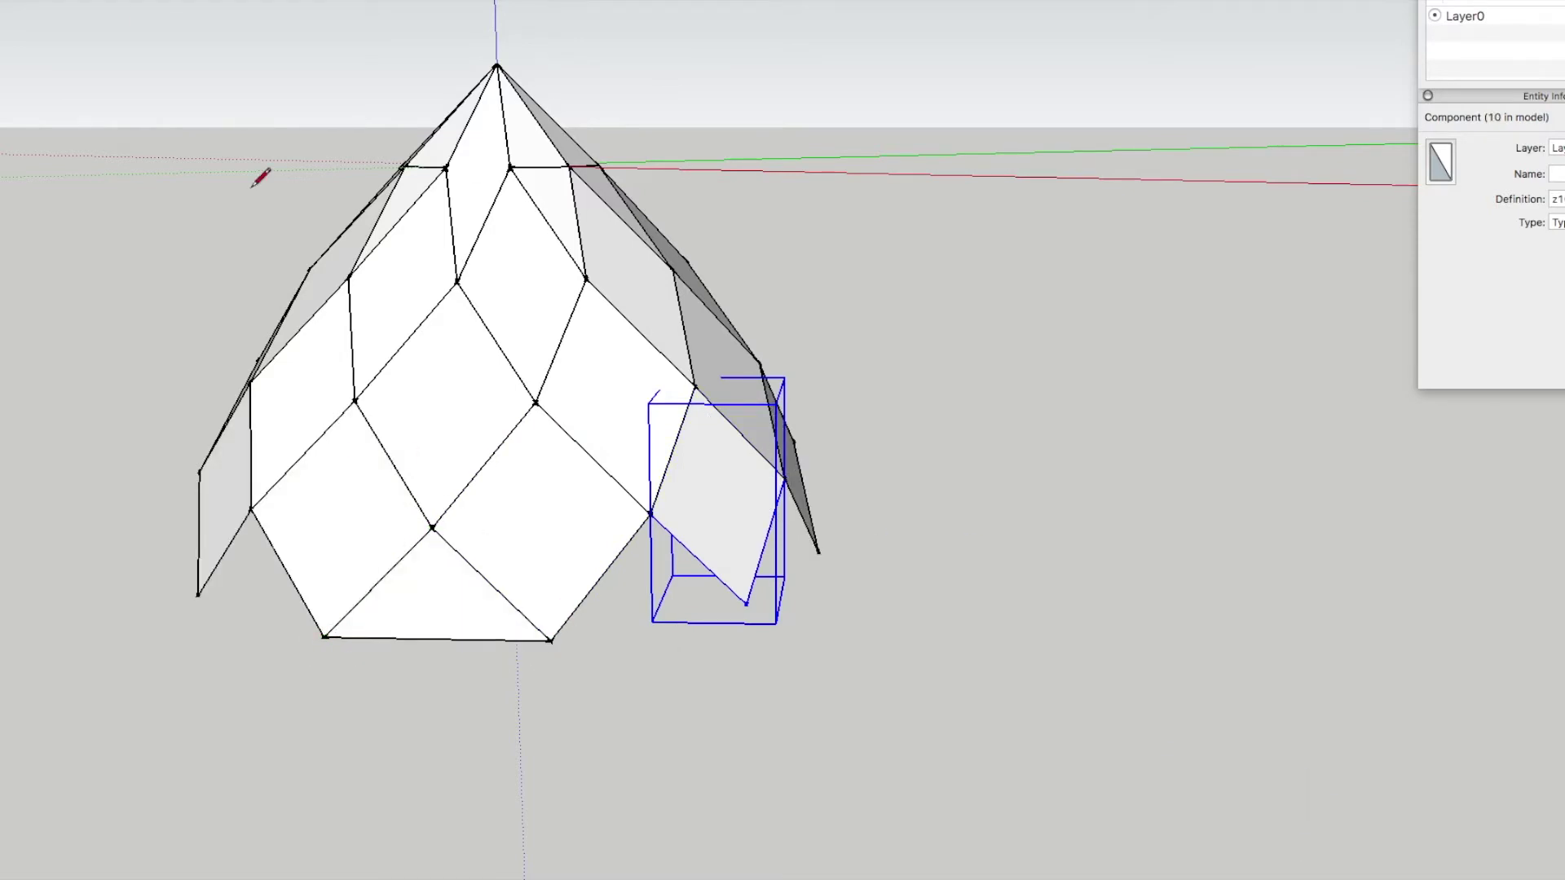
click(440, 595)
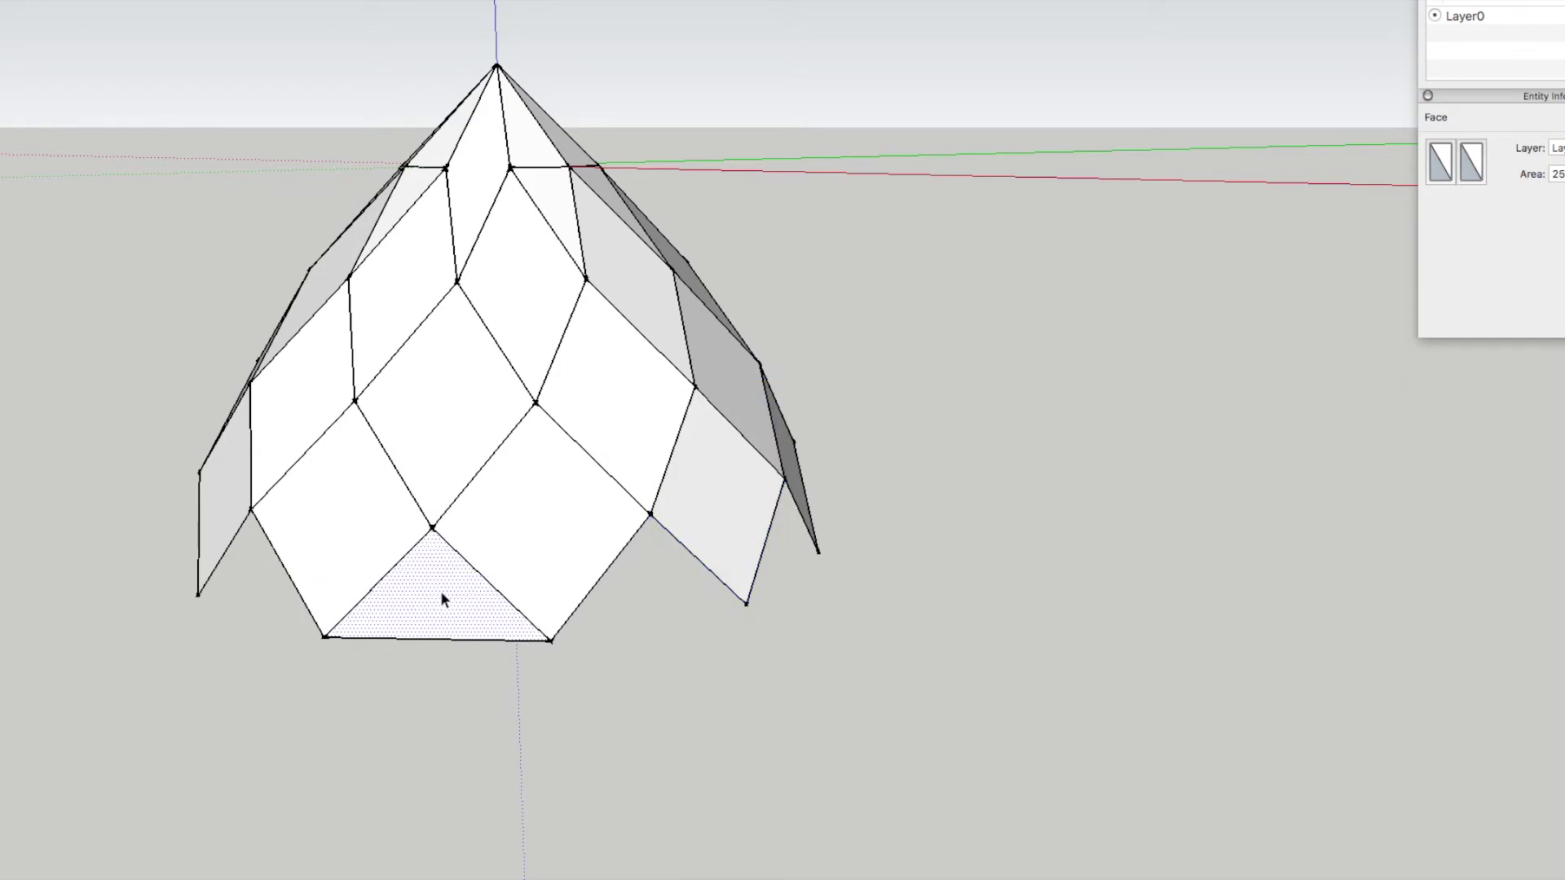
key(q)
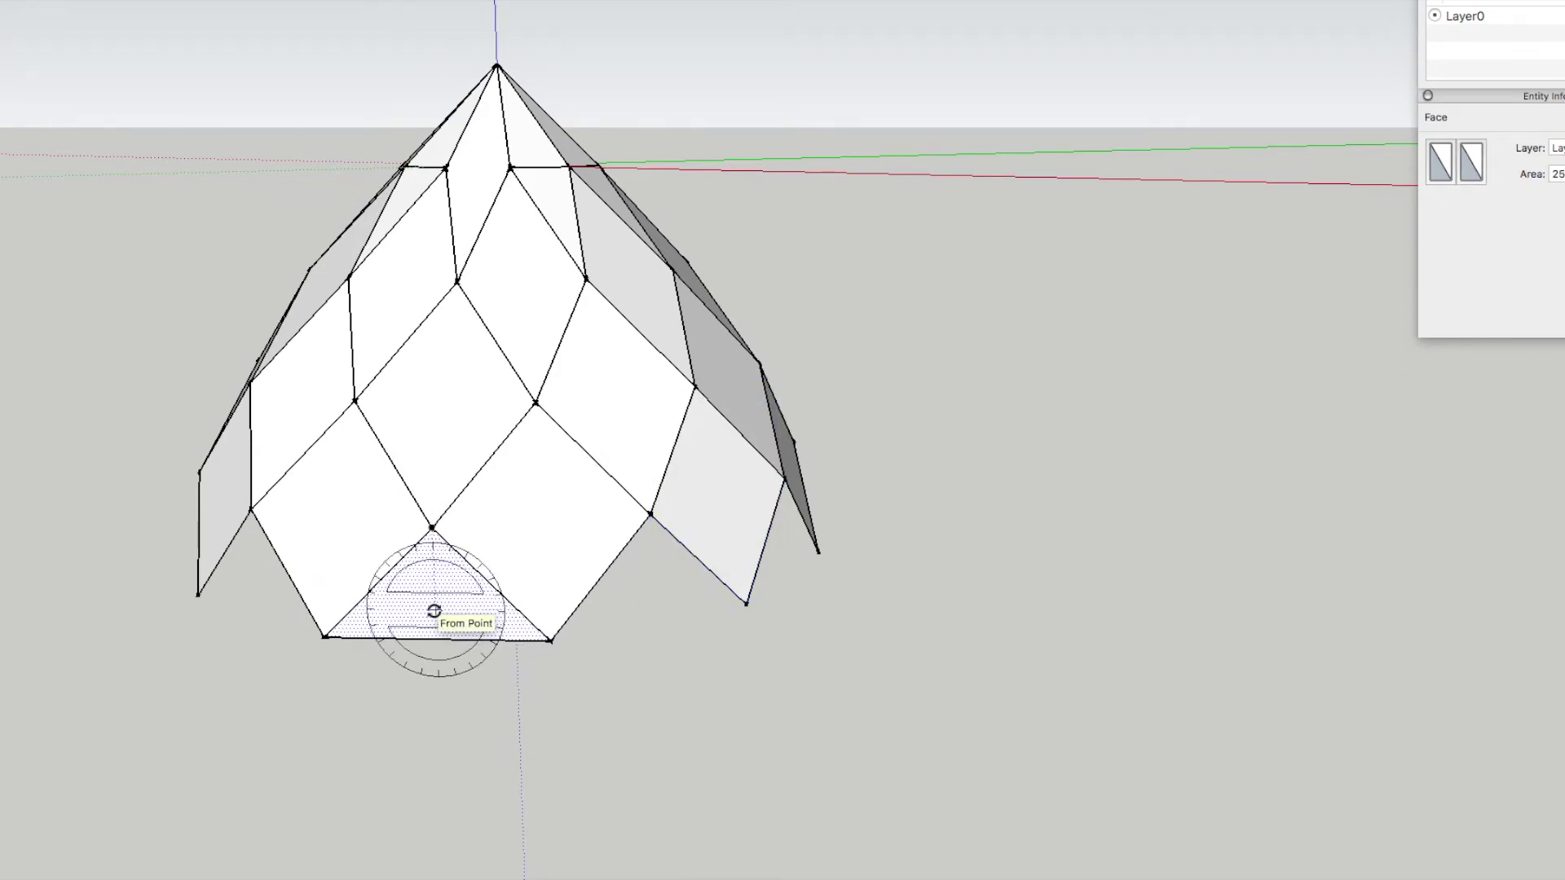
click(438, 639)
click(550, 640)
key(alt)
click(324, 637)
key(e)
click(440, 636)
- Make the fifth-row rhombus with its edges a component named z10_5
key(space)
double_click(411, 609)
click(77, 2)
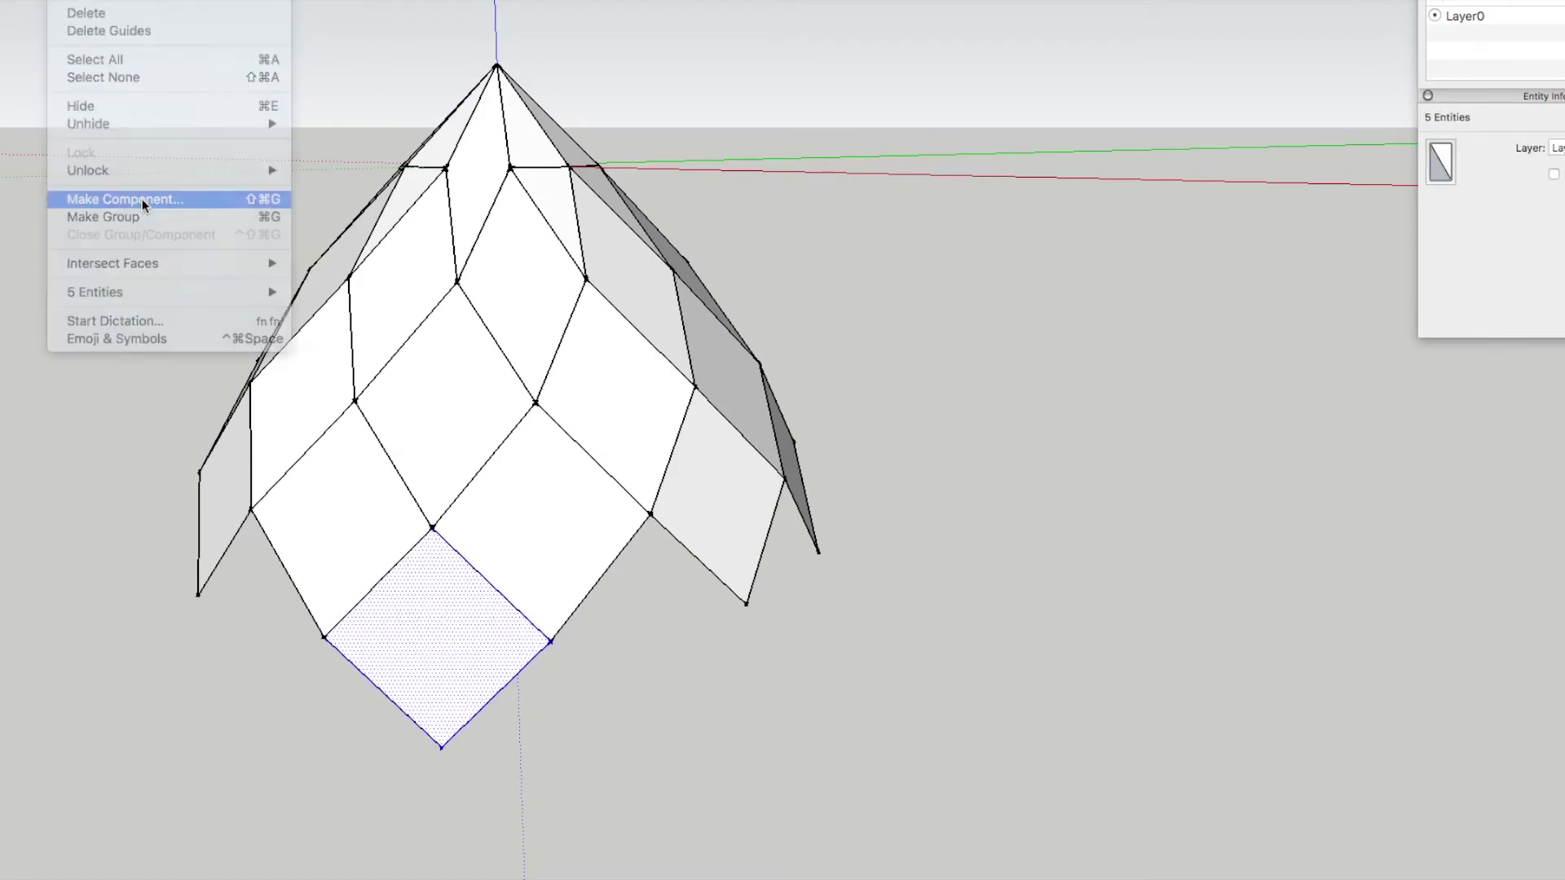
click(143, 204)
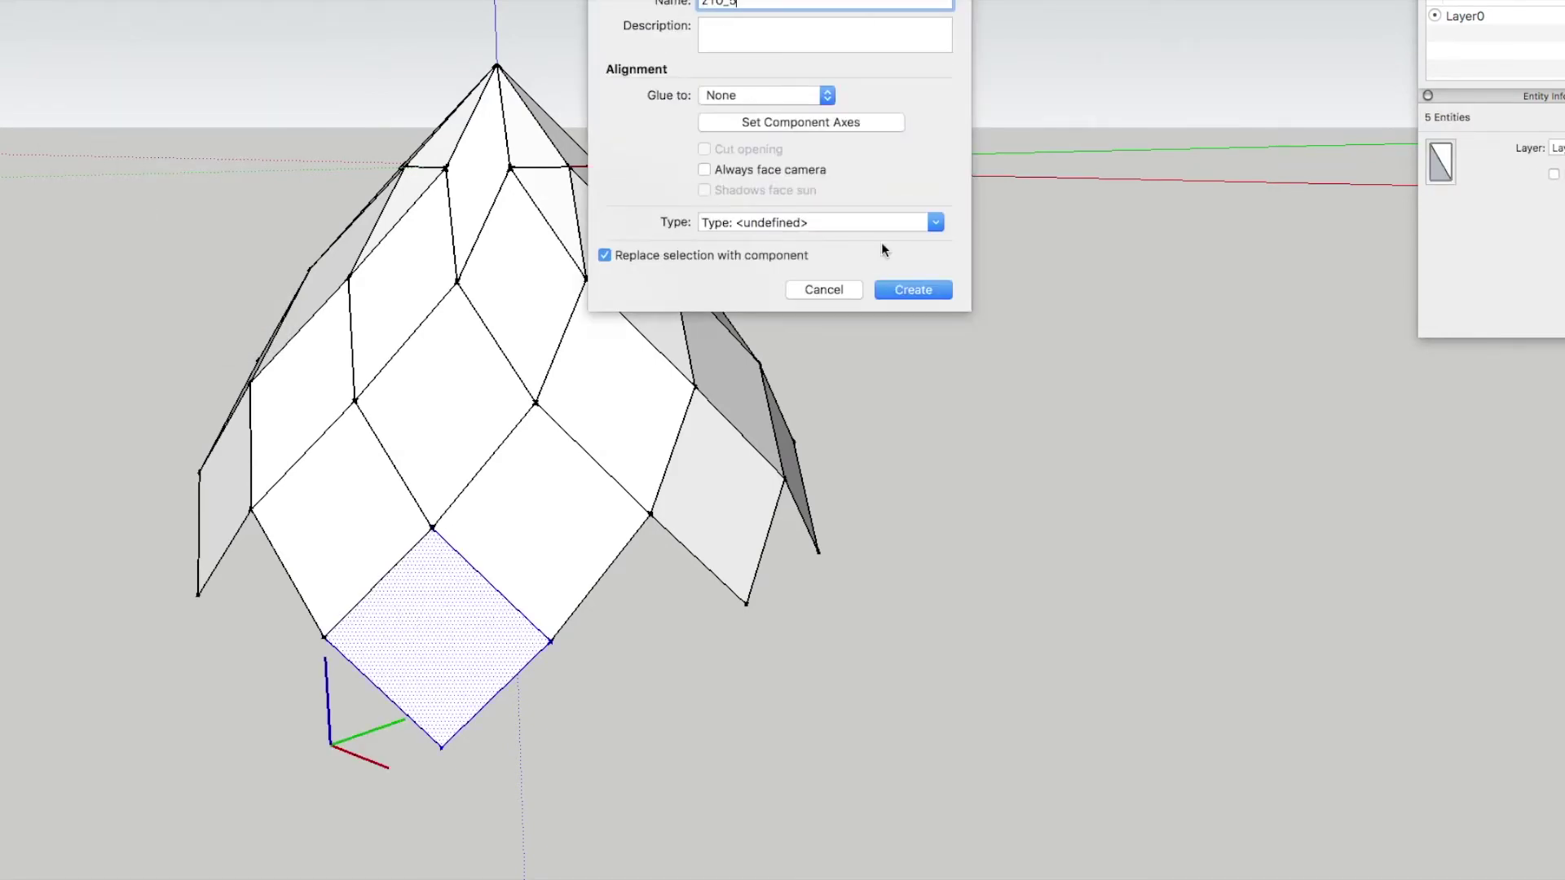
click(916, 290)
- Rotate-copy the fifth-row component around the apex axis to complete a ring of ten
key(q)
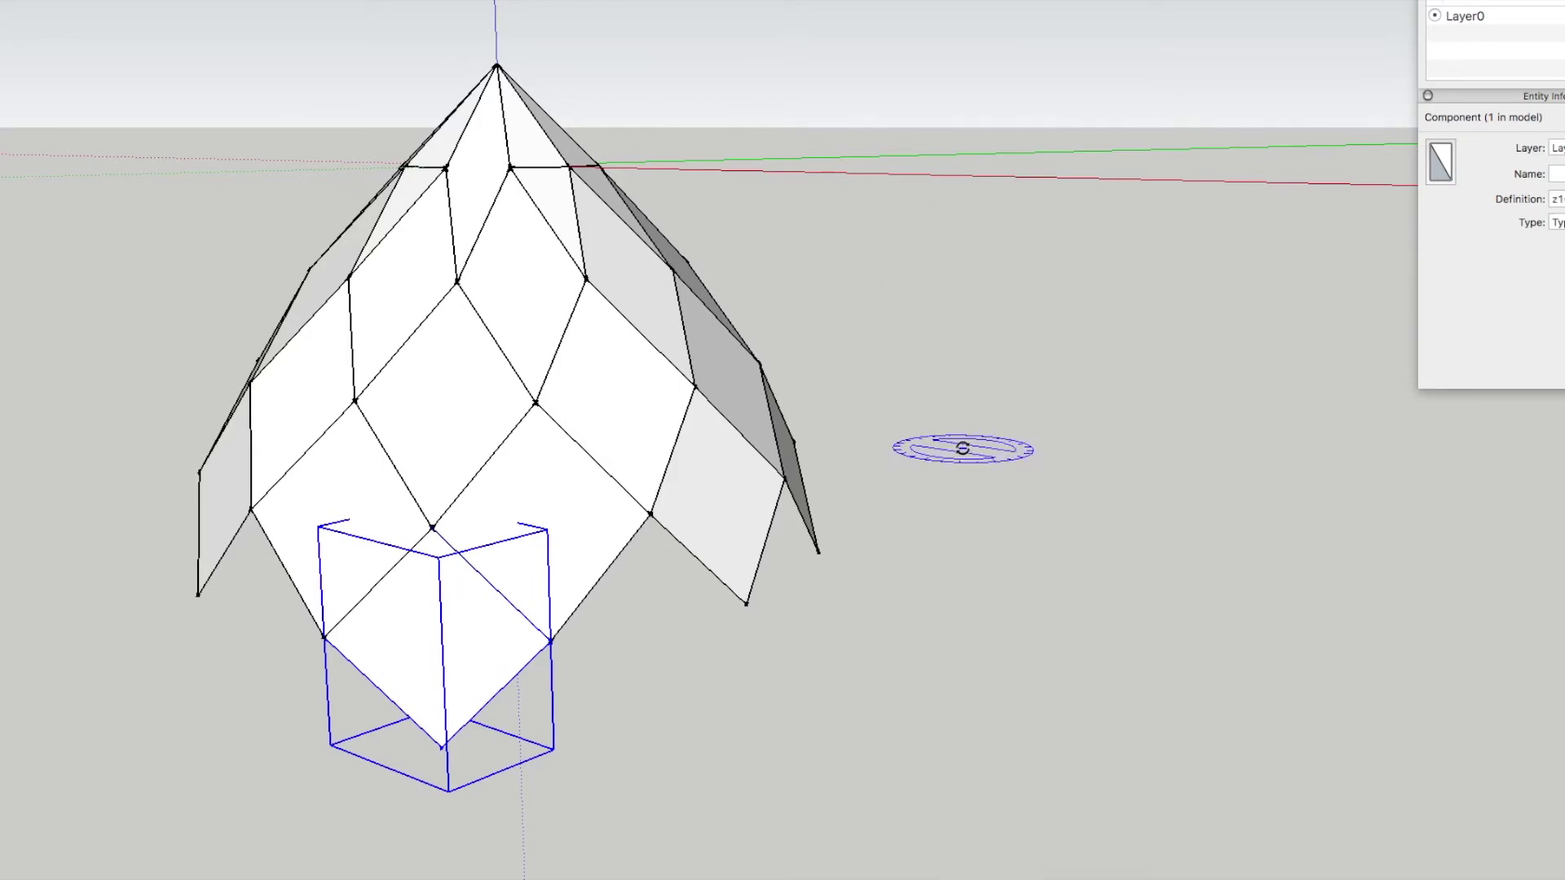
click(553, 645)
click(746, 604)
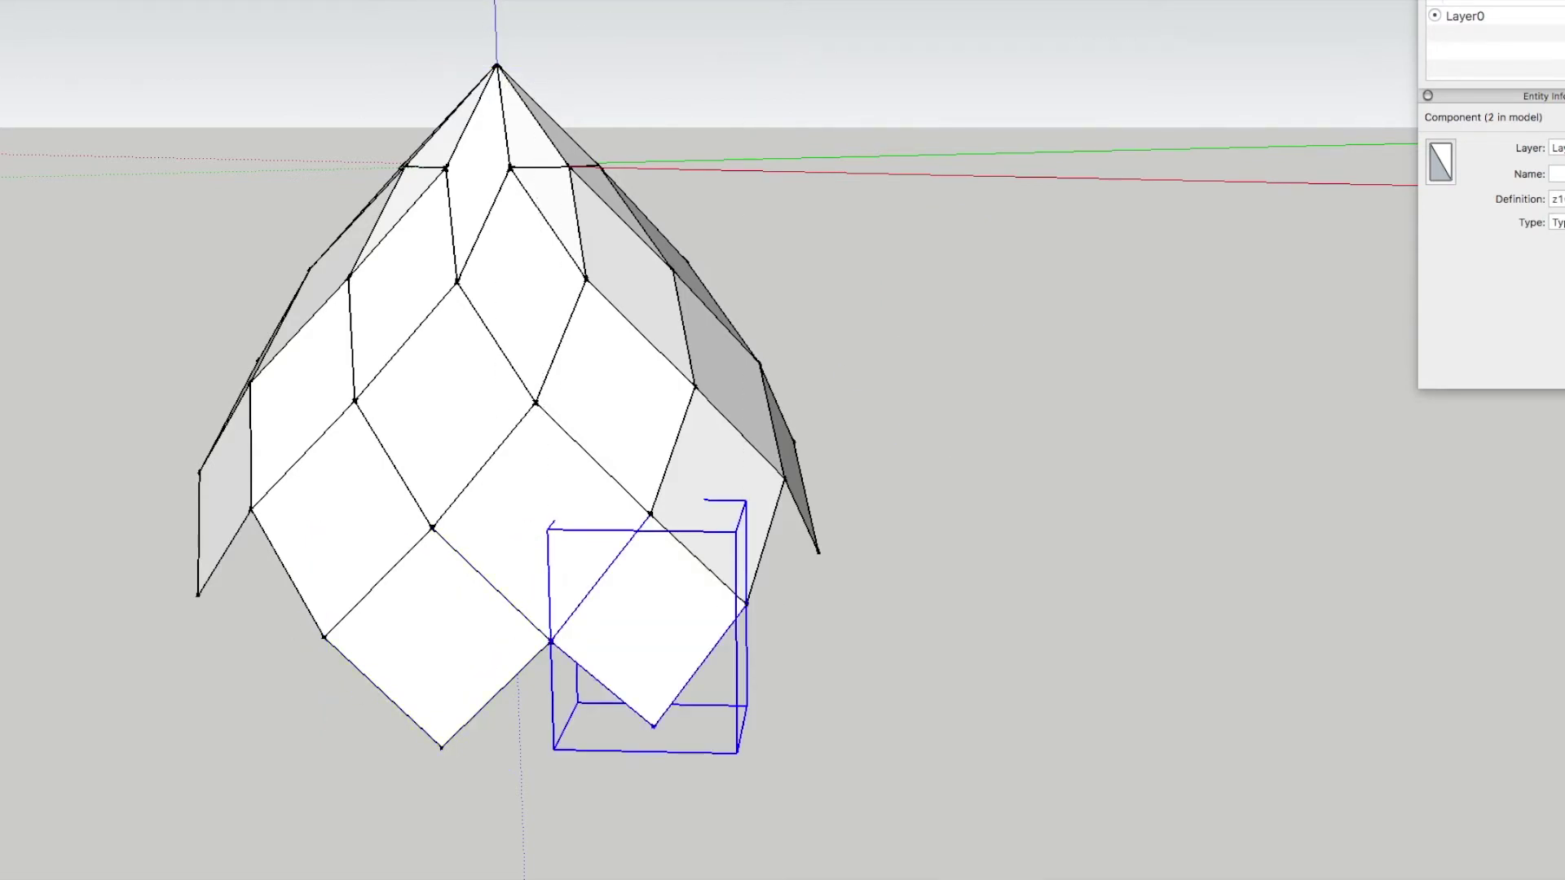
- Select the four upper rings and rotate-copy them half a turn about the green axis, centred on the front fifth-row rhombus
click(123, 62)
middle_drag(538, 277, 125, 60)
click(87, 79)
drag(86, 79, 945, 588)
key(q)
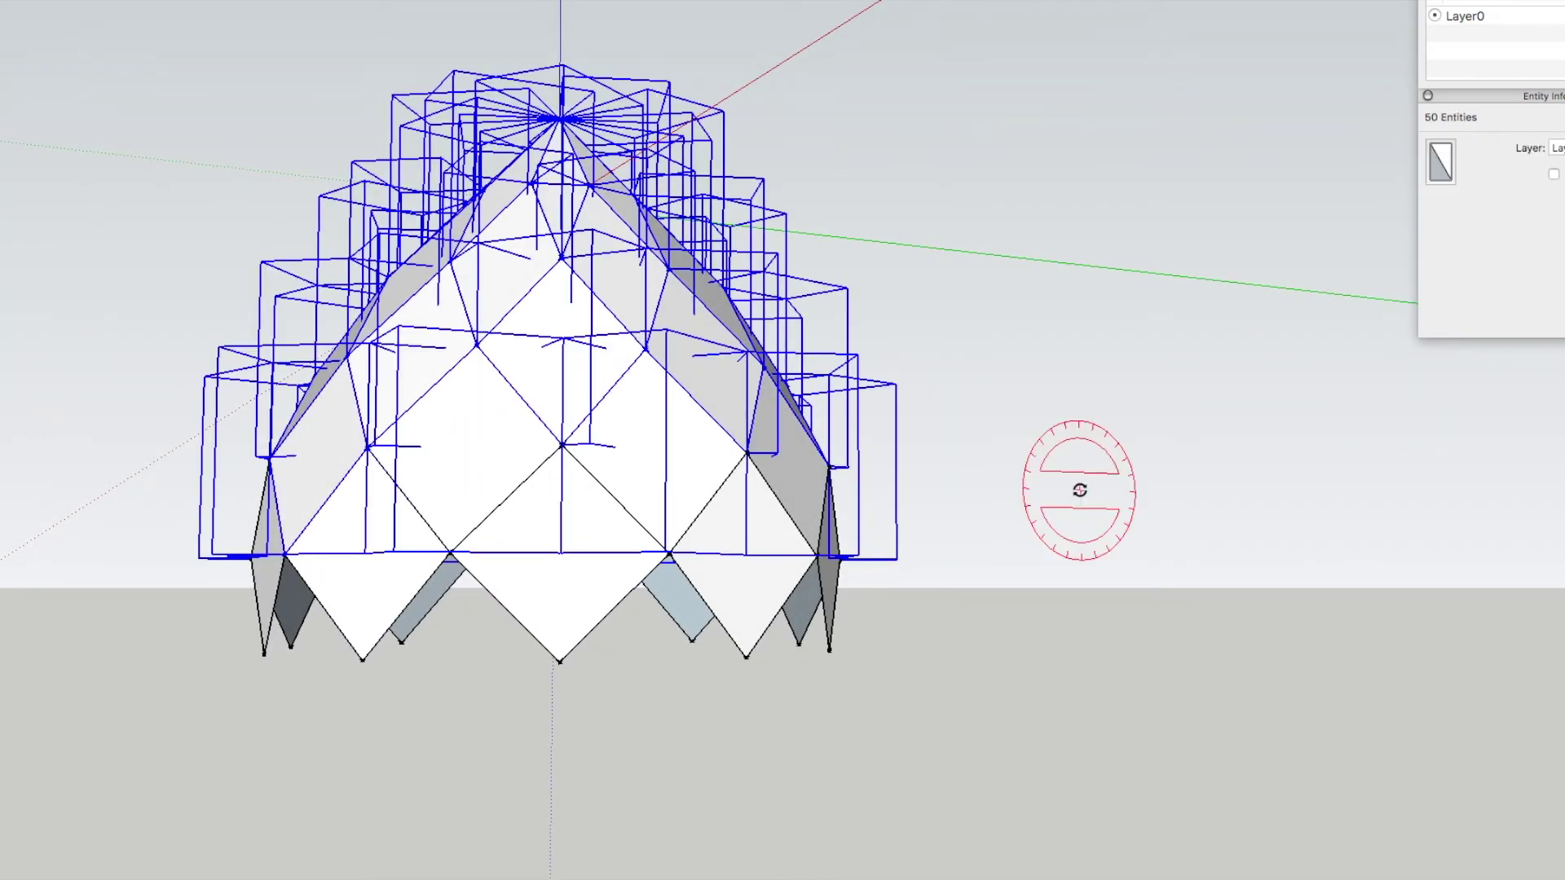
middle_drag(1077, 489, 1025, 395)
middle_drag(828, 440, 559, 548)
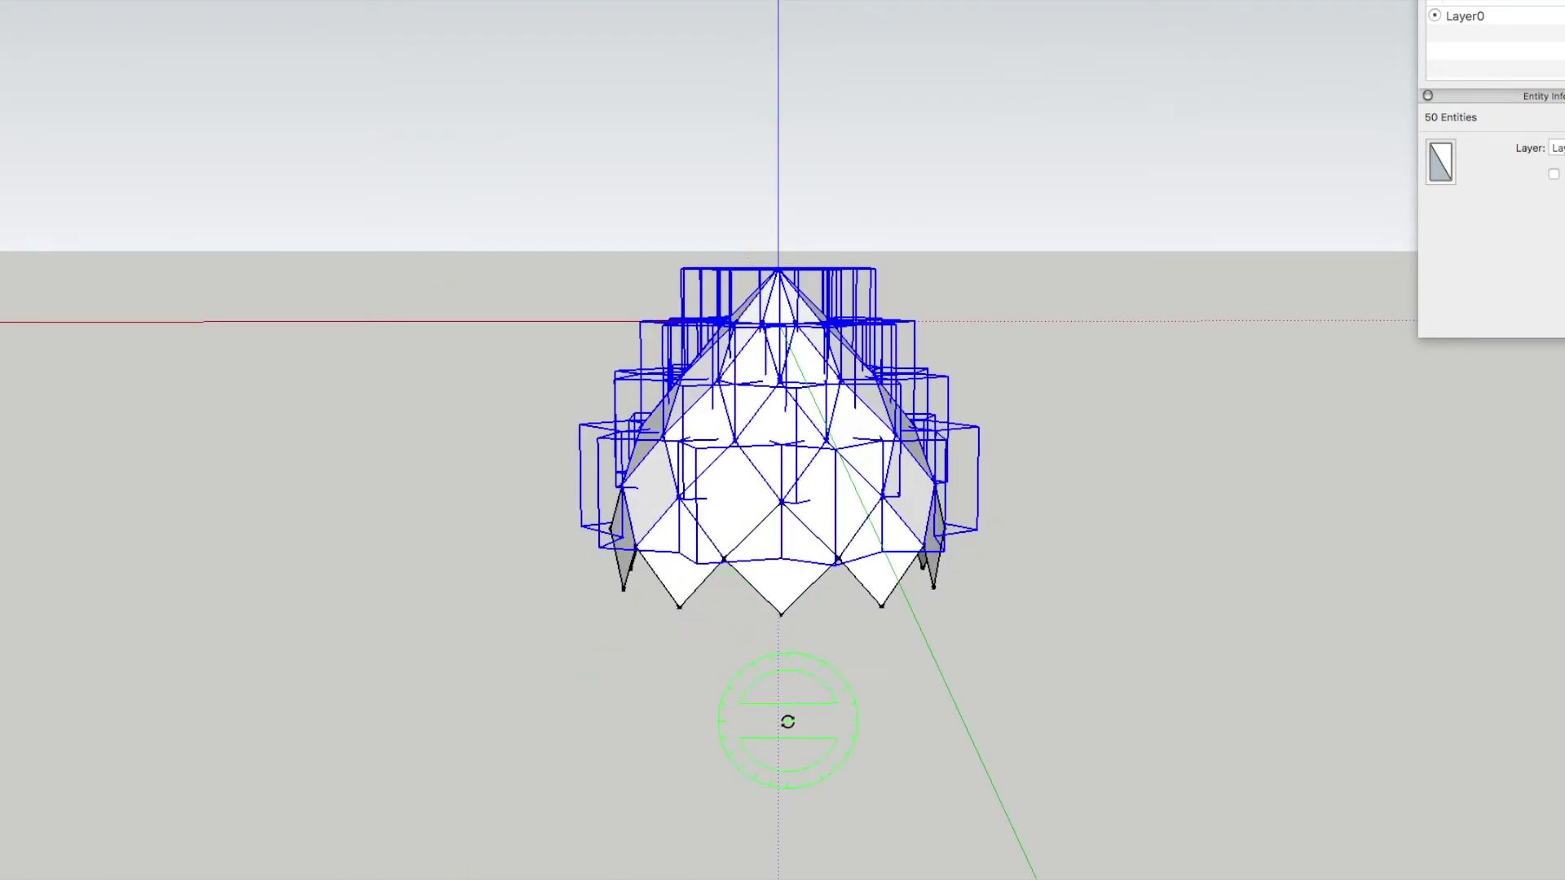
click(781, 560)
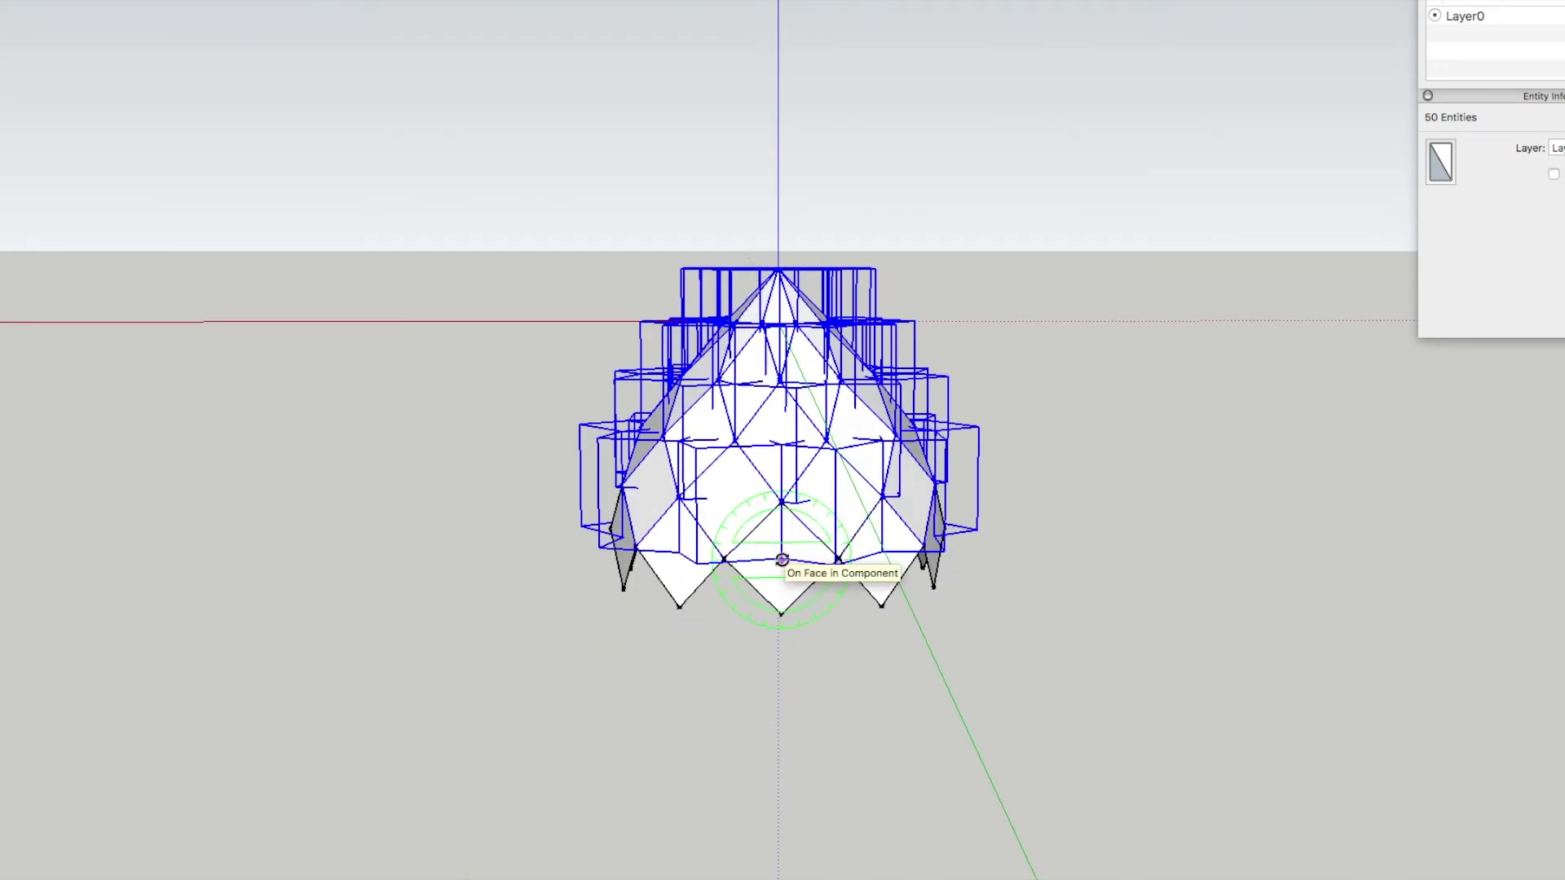
click(778, 114)
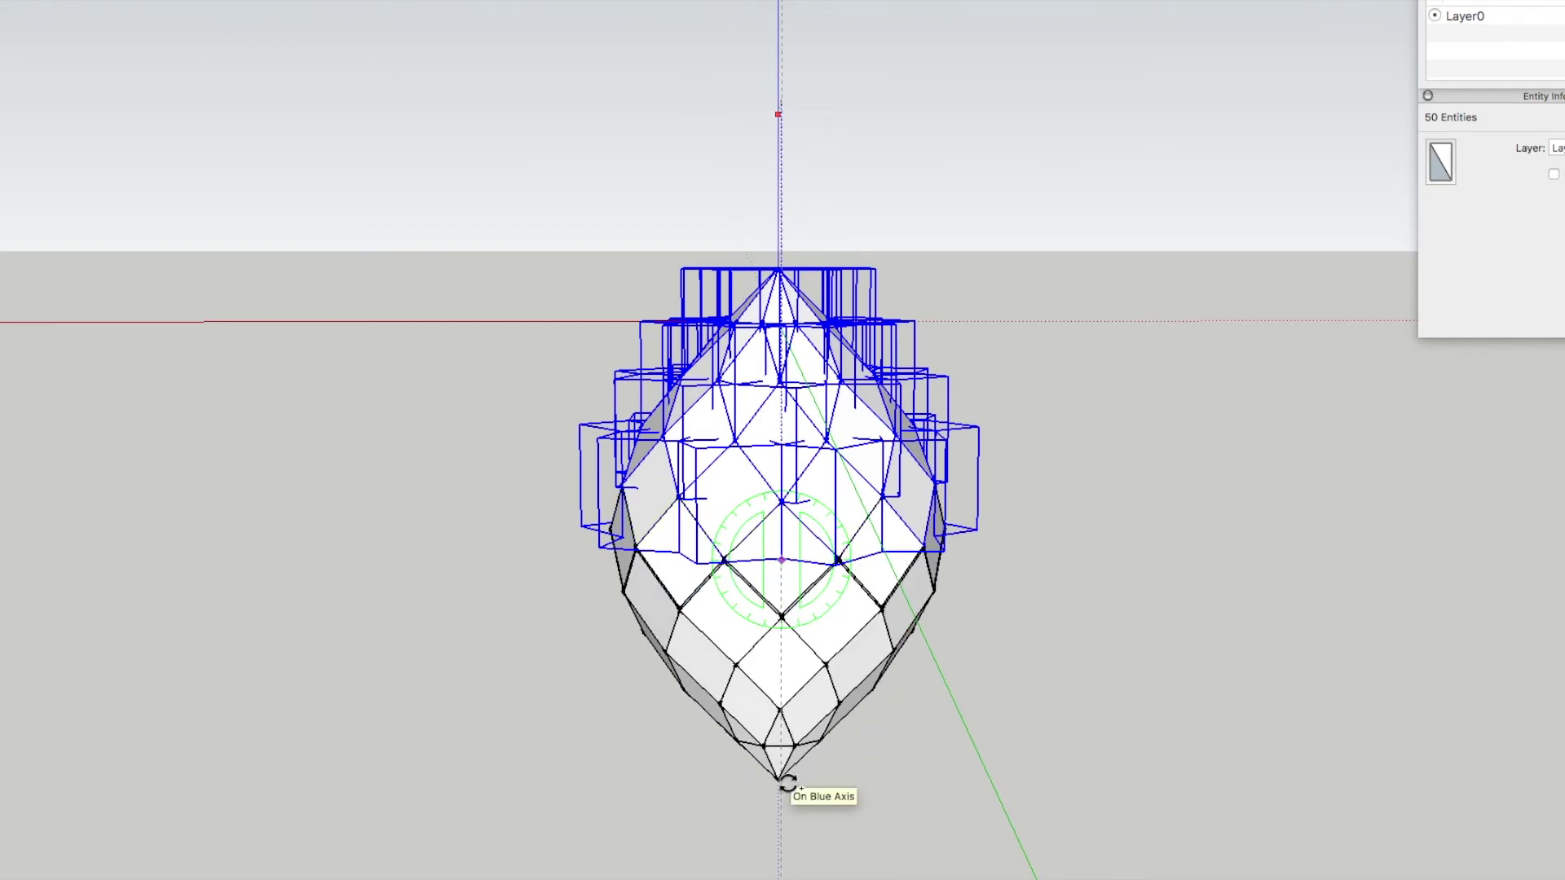
click(784, 781)
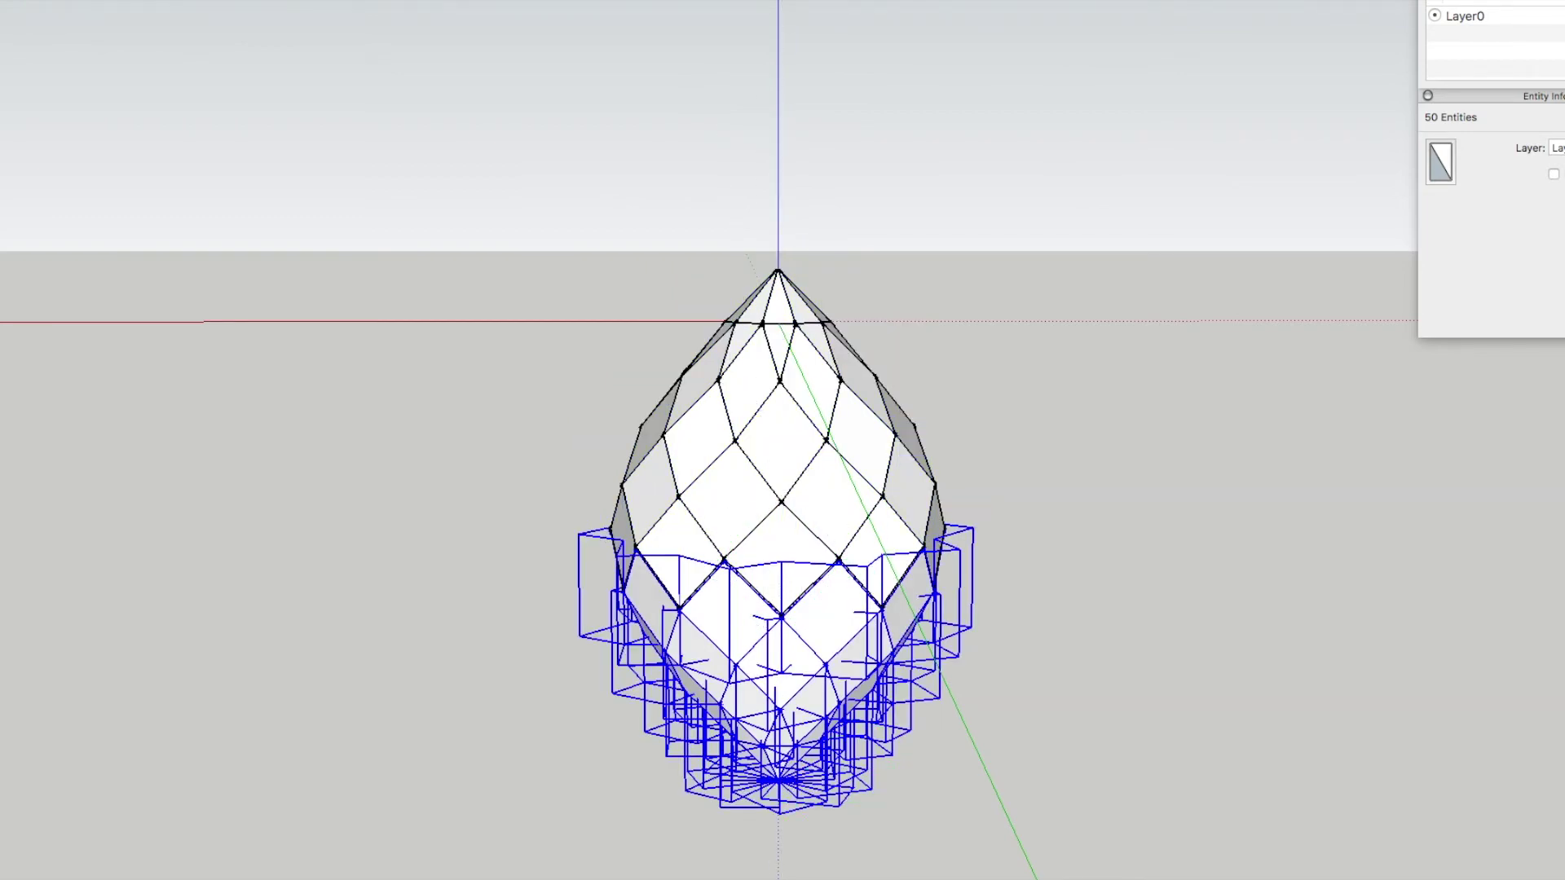
- Move the upside-down copy so its zigzag rim fits against the lower edges of the fifth row
scroll(727, 556, up, 5)
scroll(693, 571, down, 3)
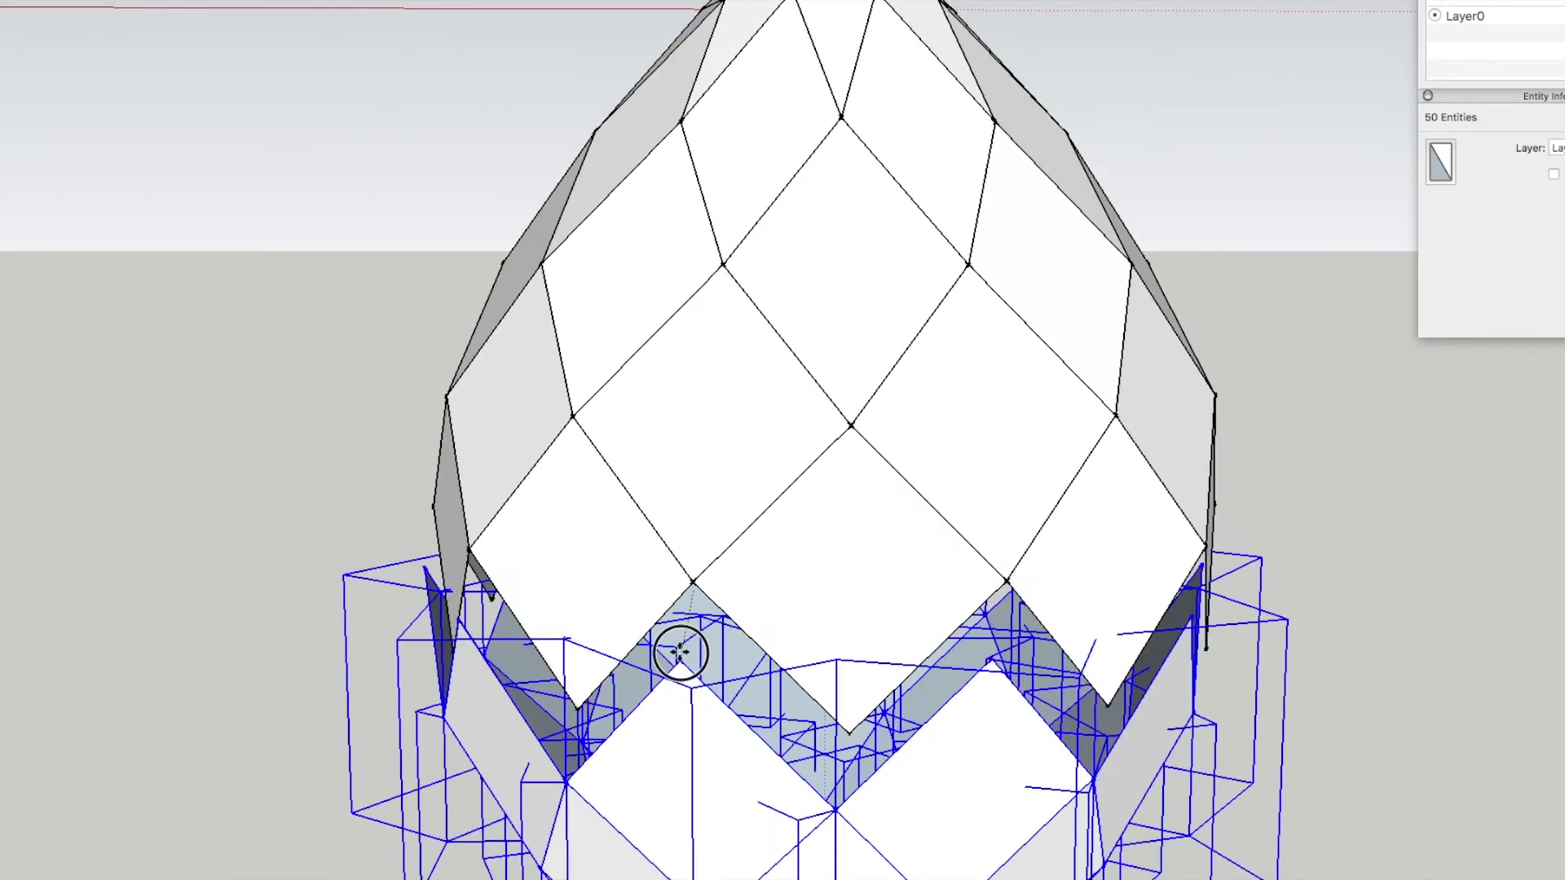
scroll(699, 577, down, 5)
- Delete the leftover horizontal decagon edges around the upper and lower tips of the solid
key(Delete)
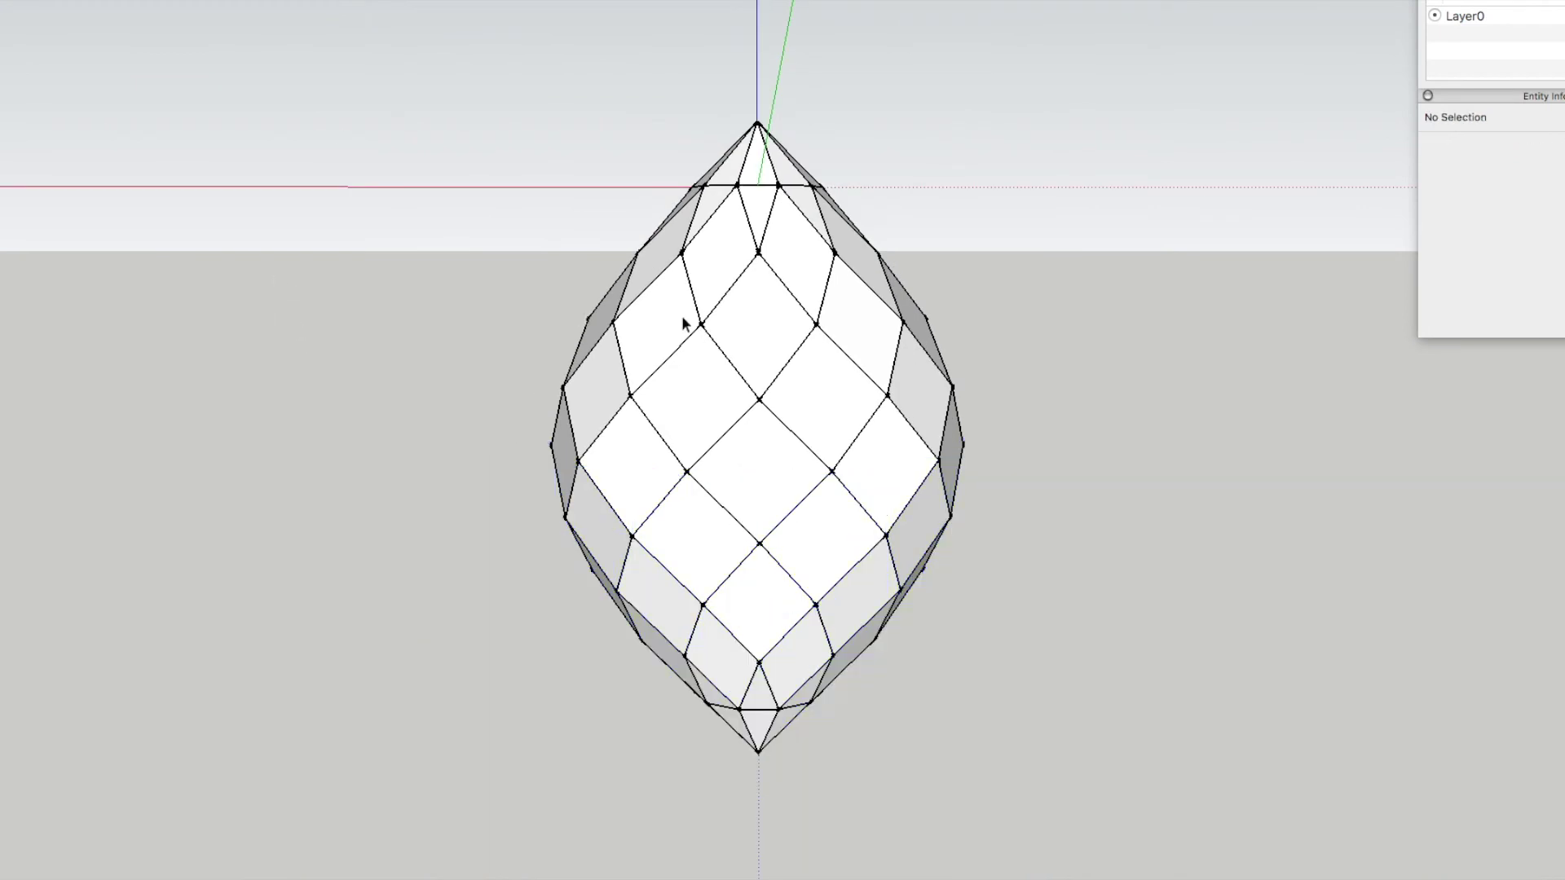
drag(531, 90, 908, 207)
middle_drag(907, 207, 256, 148)
click(754, 708)
click(936, 803)
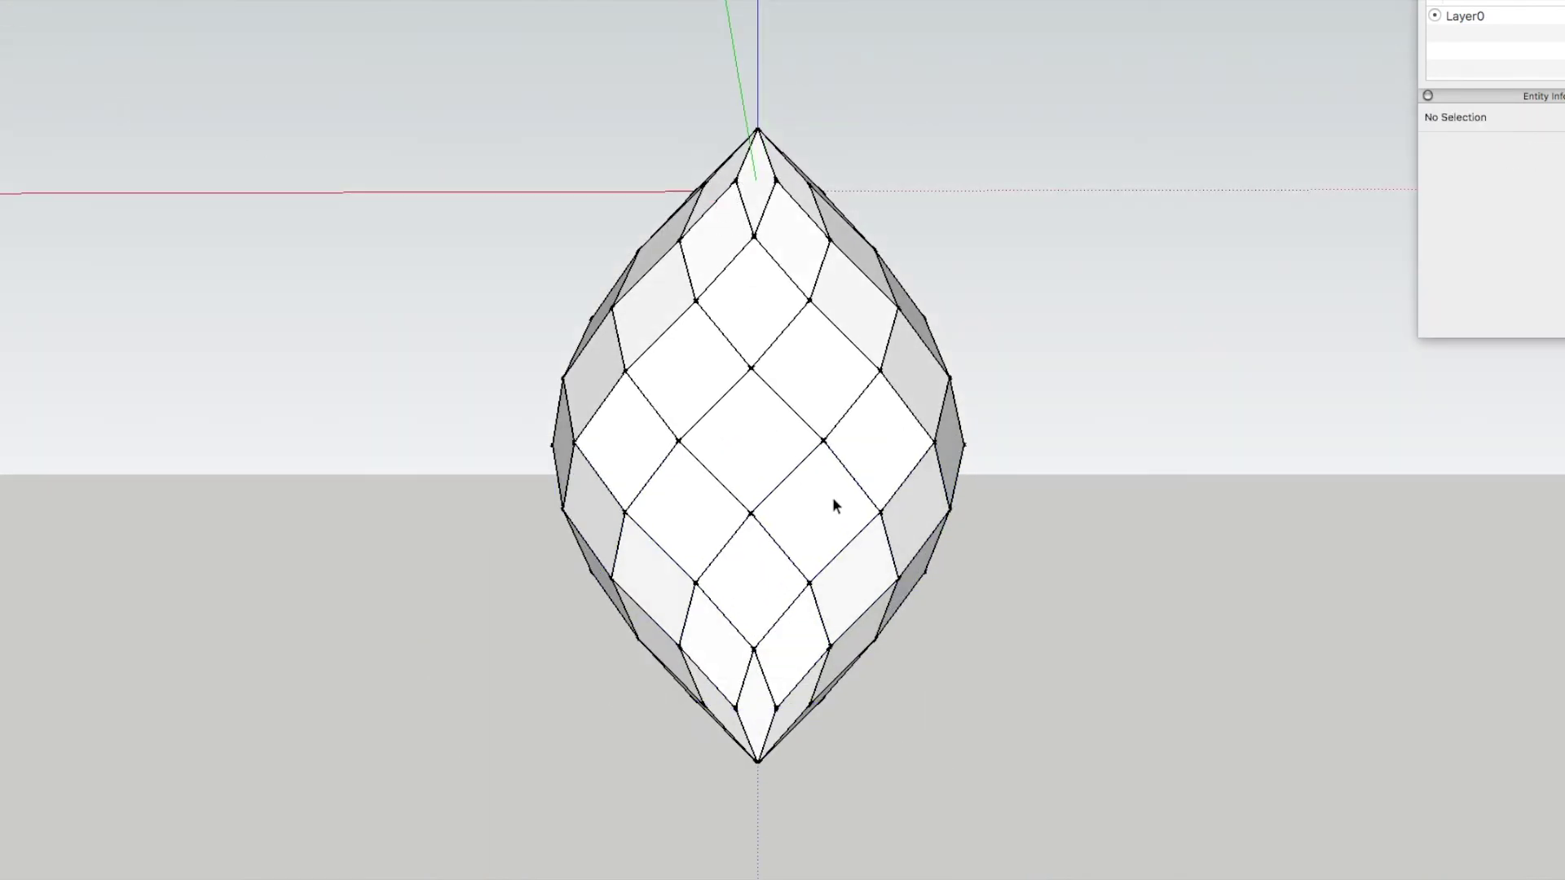
- Select all the rhombus components of the closed solid and make them one group
drag(481, 87, 1025, 836)
click(24, 0)
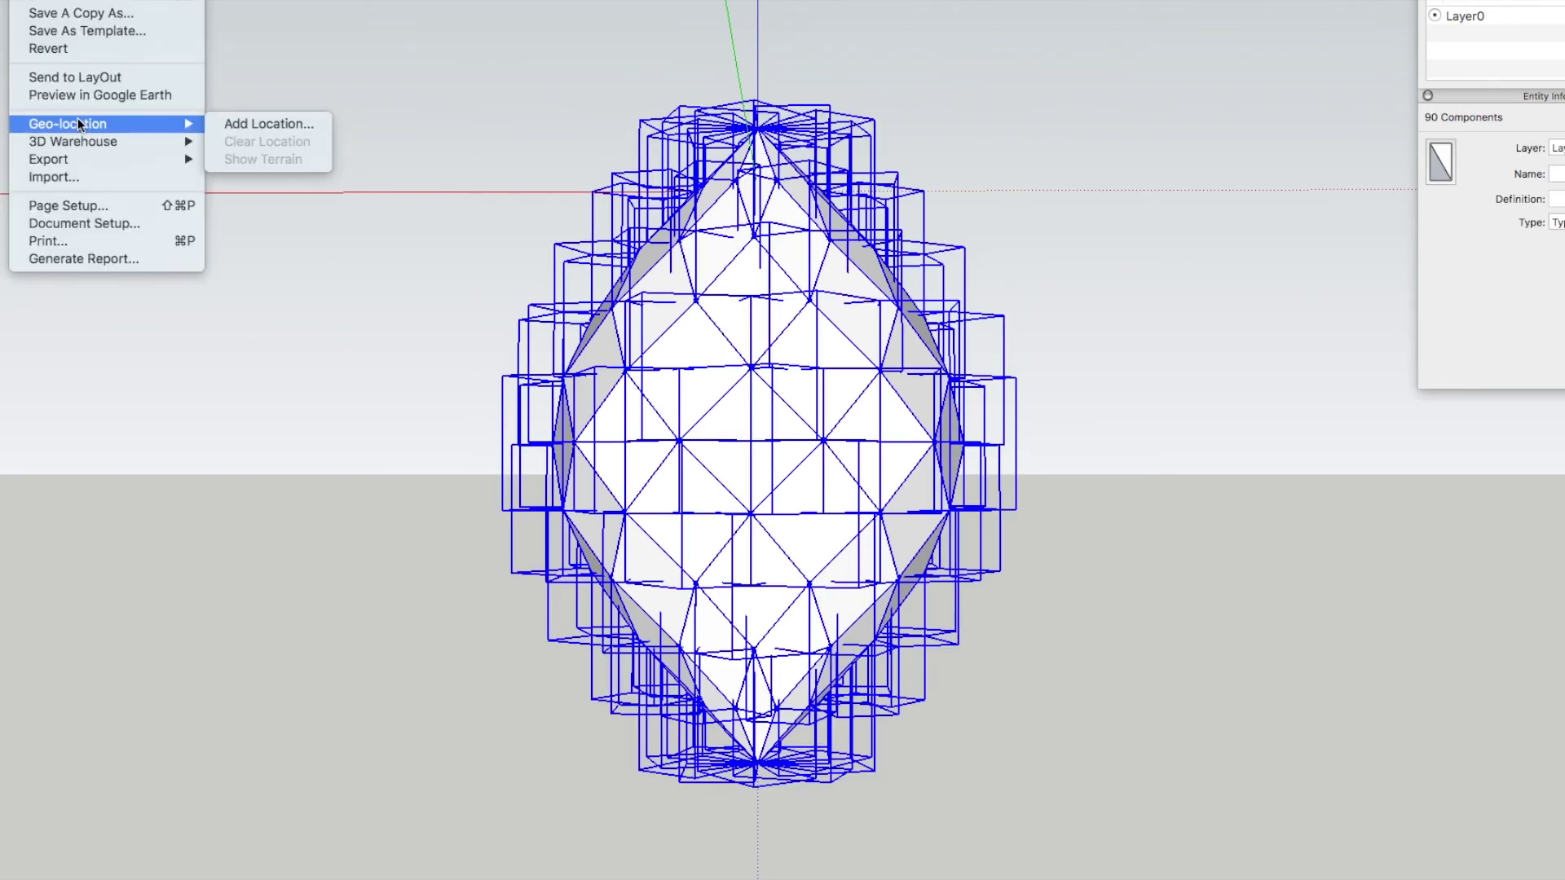
click(148, 218)
- Copy the zonohedron group from its top tip to the nearest vertex one level down on the original solid
middle_drag(616, 263, 115, 402)
scroll(1026, 421, down, 3)
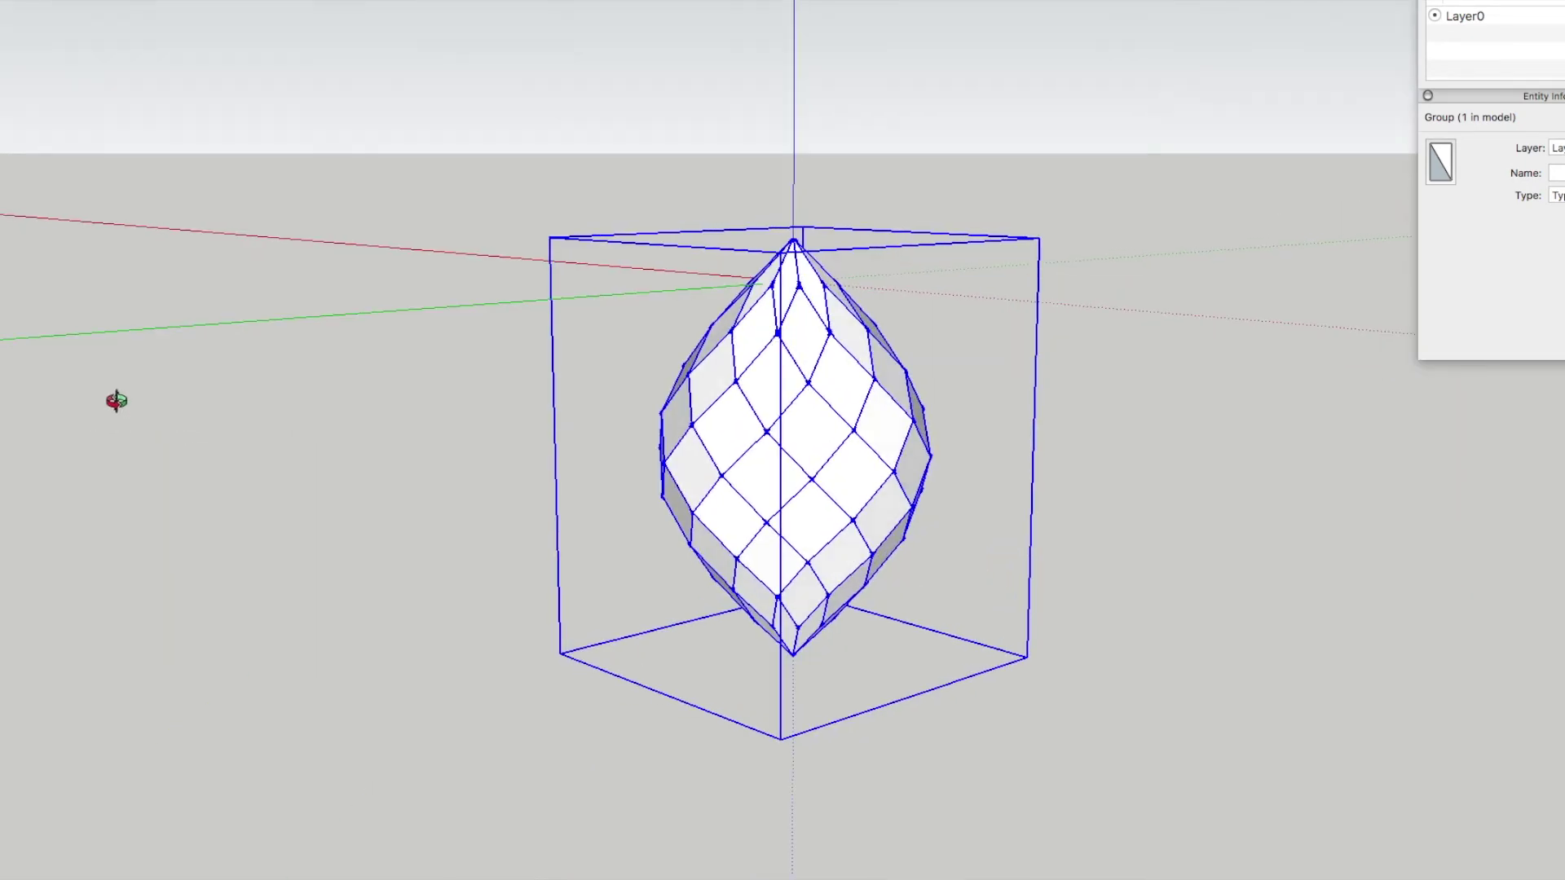
middle_drag(958, 519, 1190, 715)
middle_drag(745, 443, 953, 494)
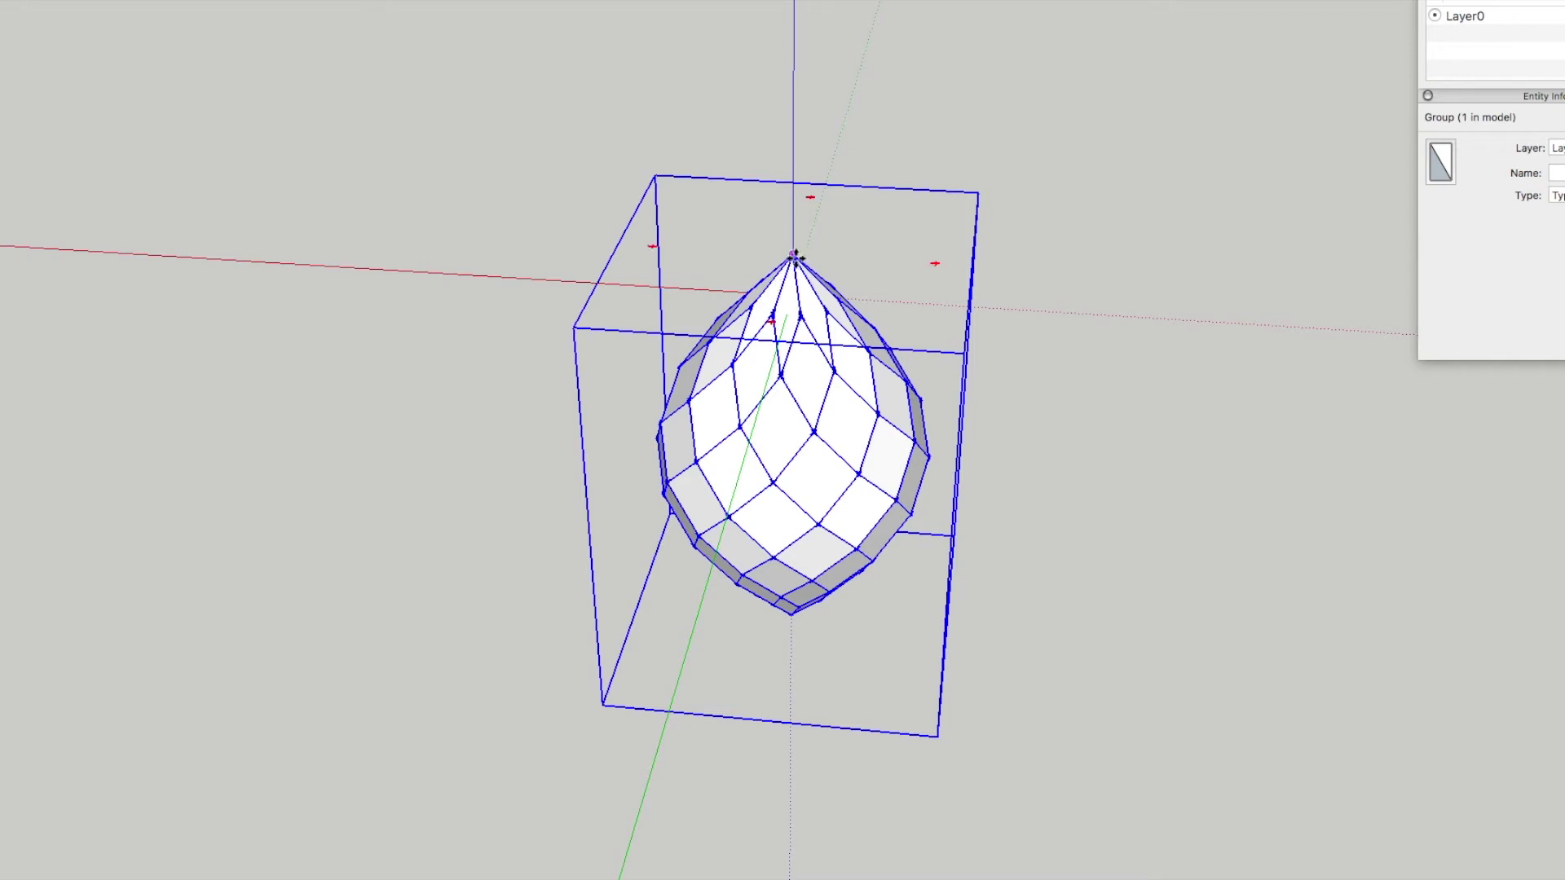
drag(795, 256, 831, 311)
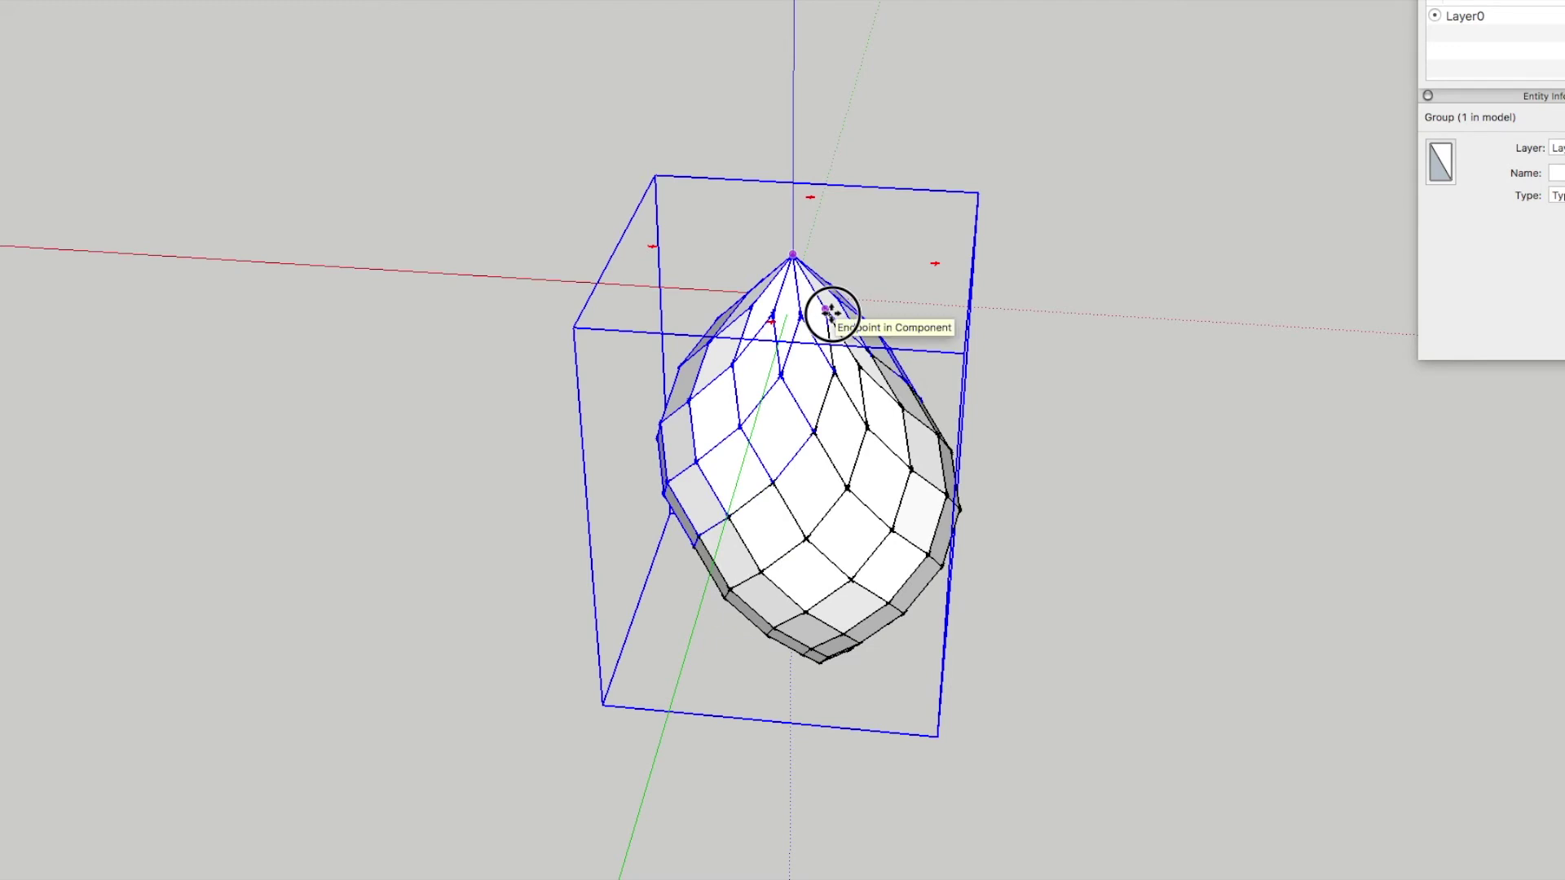
click(829, 313)
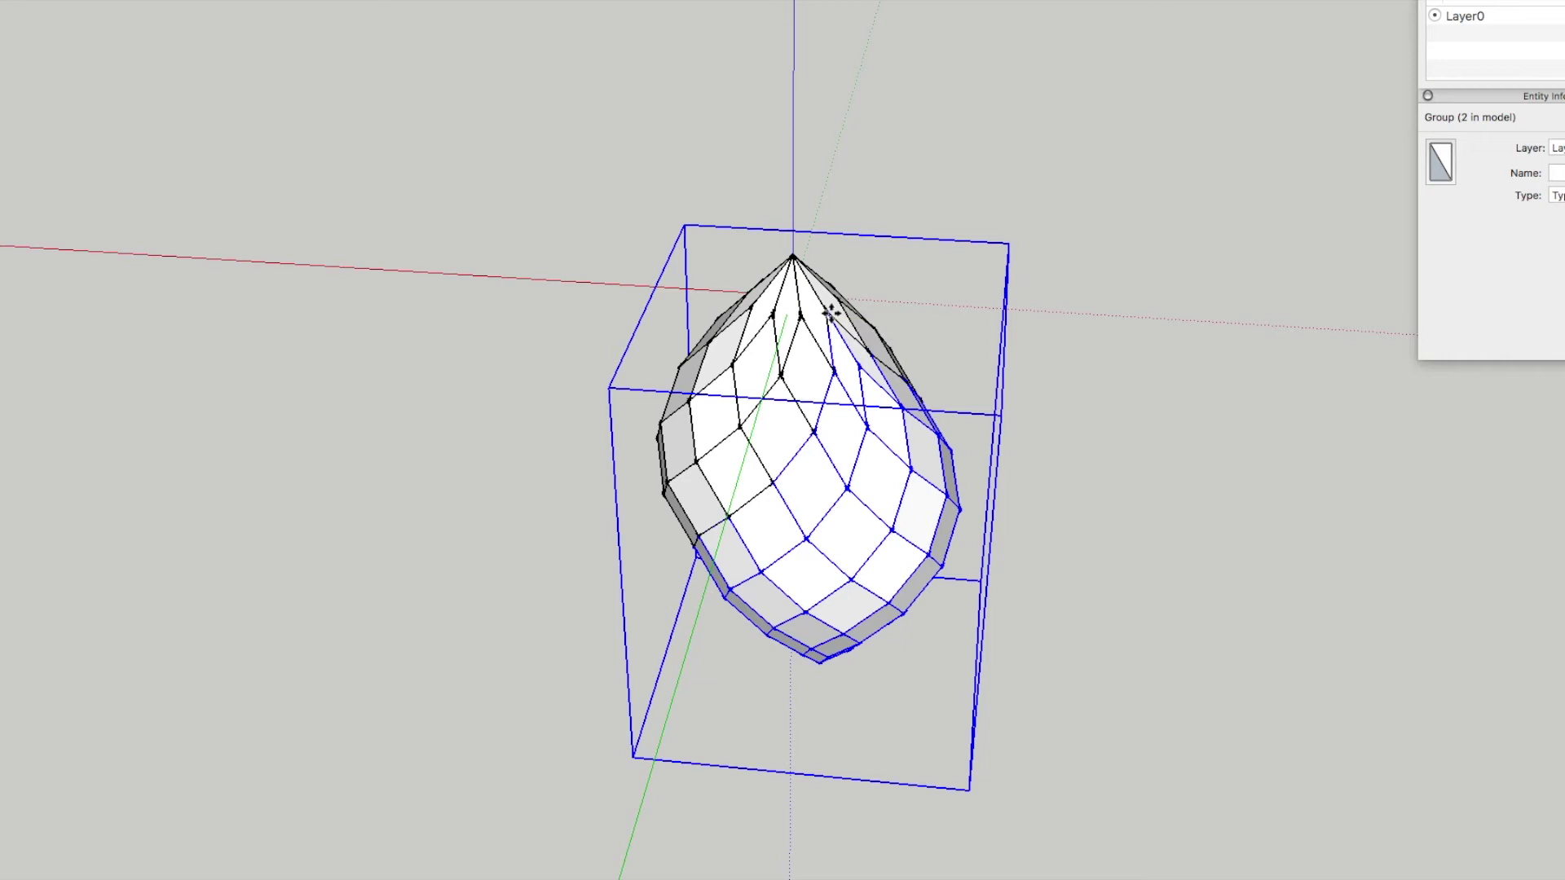
- Add three more copies of the group, stepping the tip from vertex to vertex down the original solid's spiral line
drag(828, 314, 830, 372)
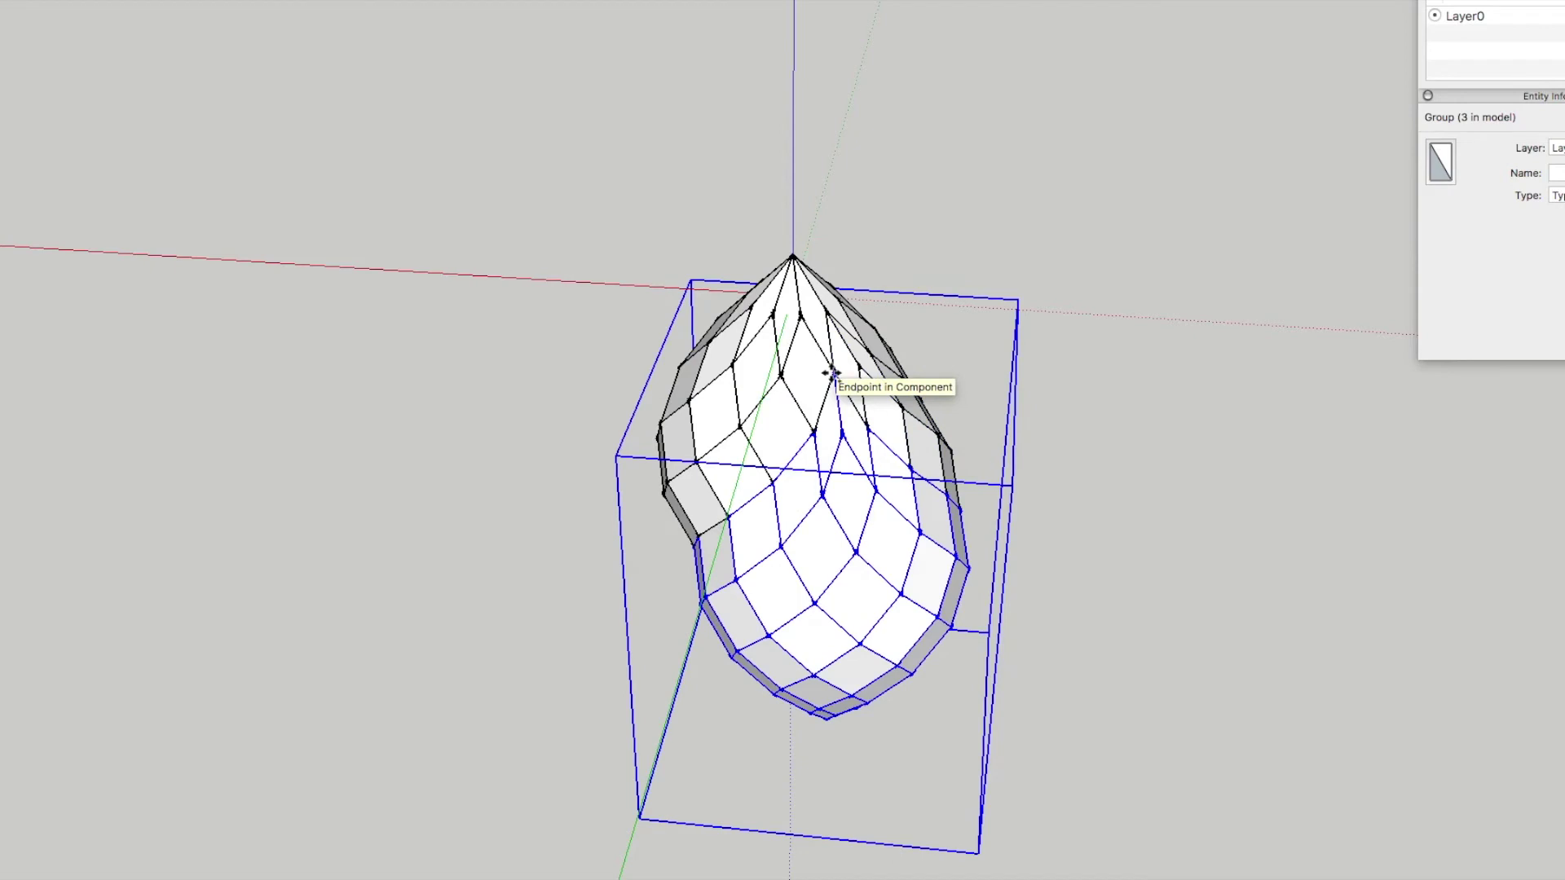
drag(835, 375, 813, 434)
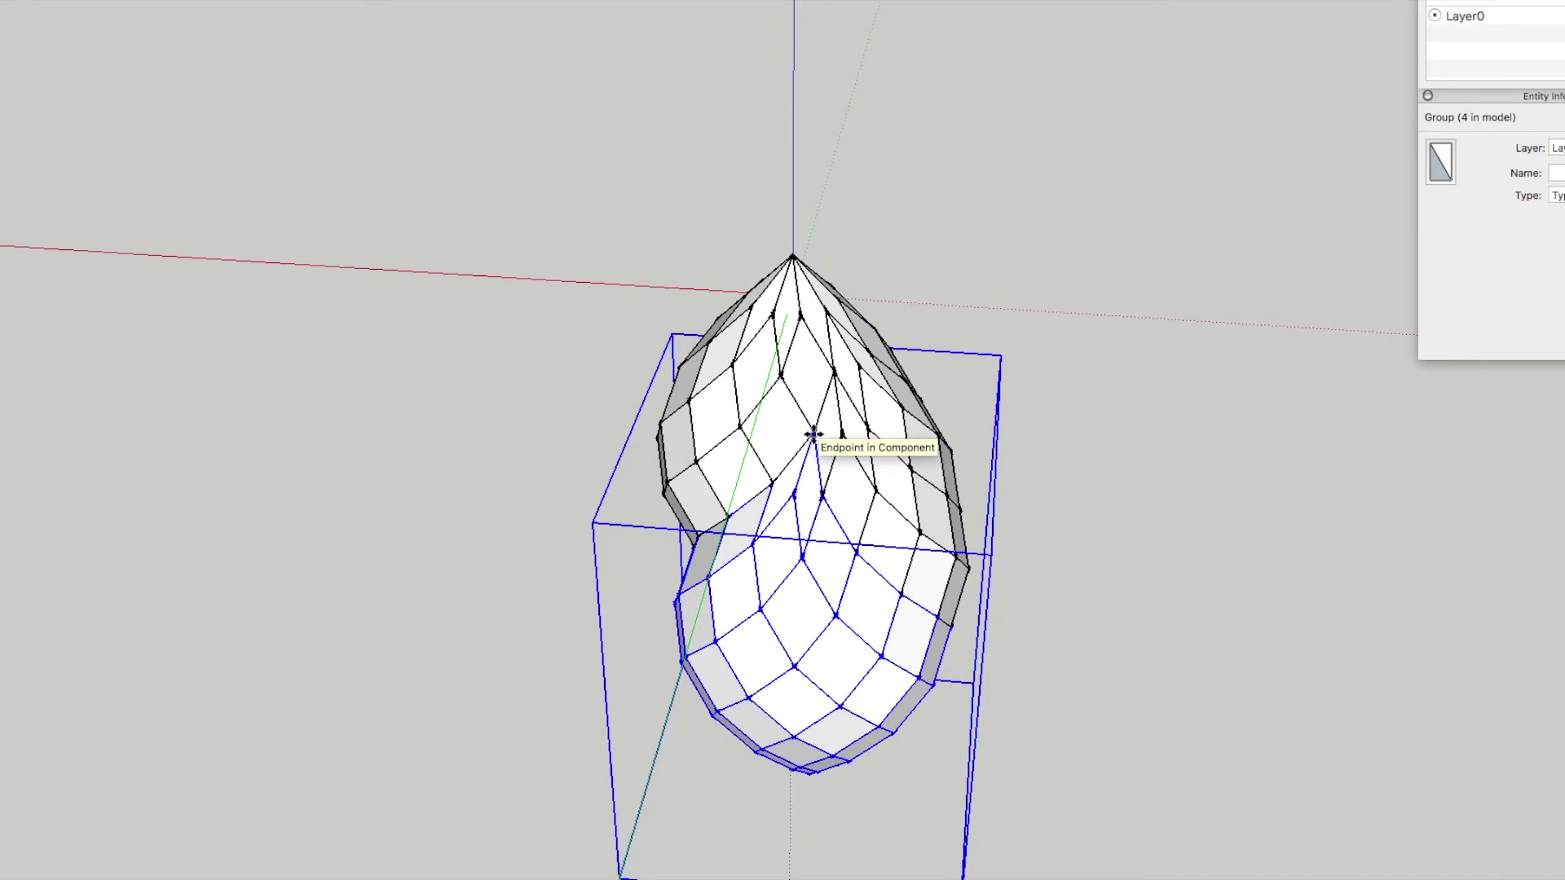
drag(813, 434, 771, 482)
- Continue the spiral around the original solid's middle with three copies, snapping each tip to the next lower vertex
middle_drag(814, 573, 1334, 522)
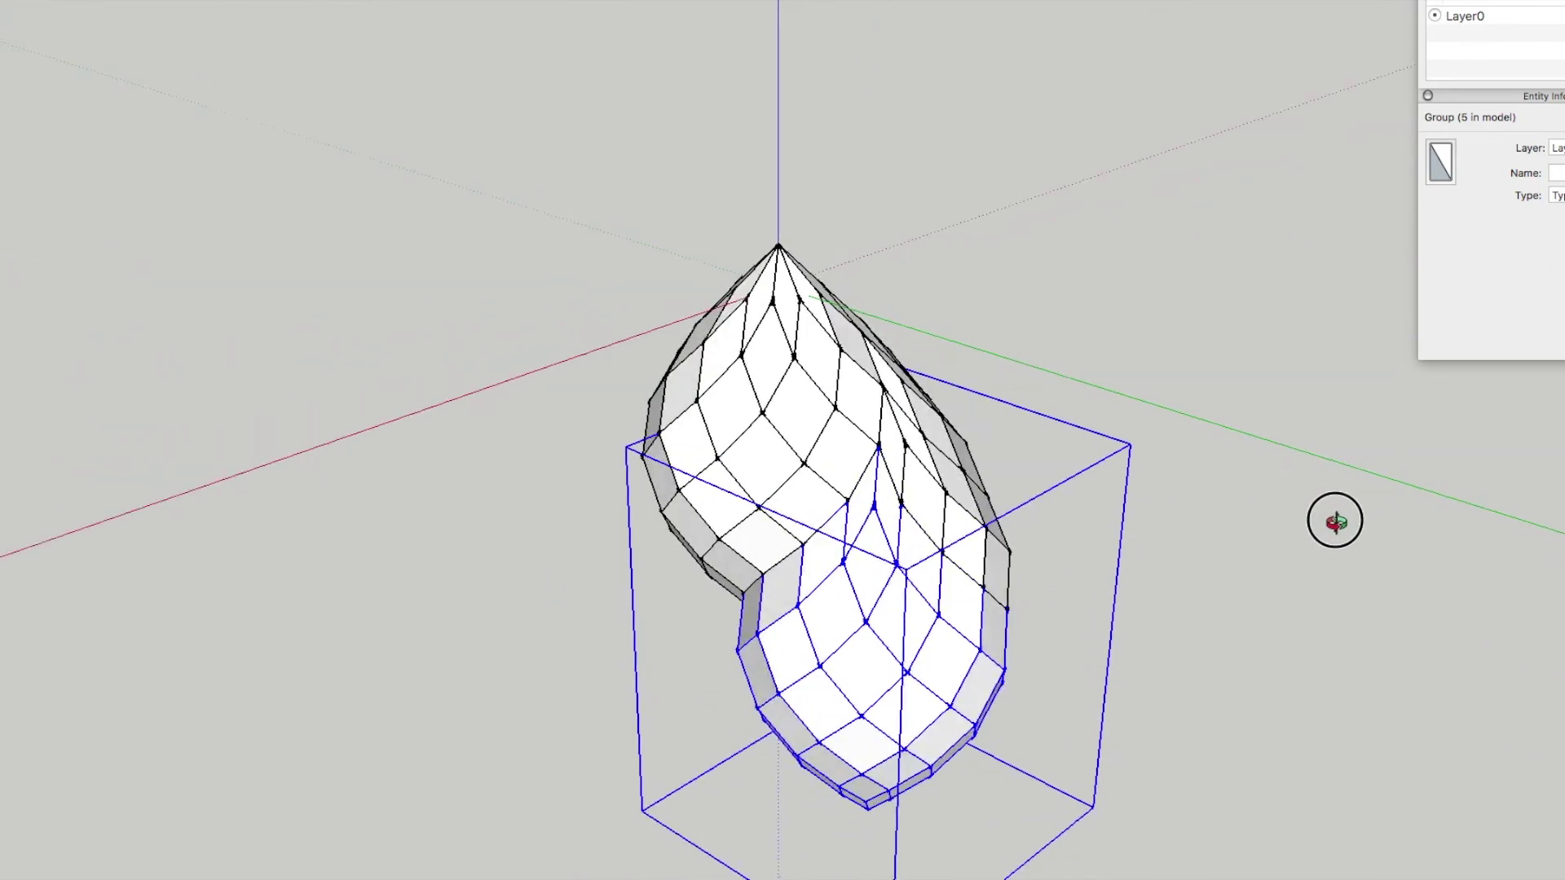
middle_drag(908, 548, 926, 564)
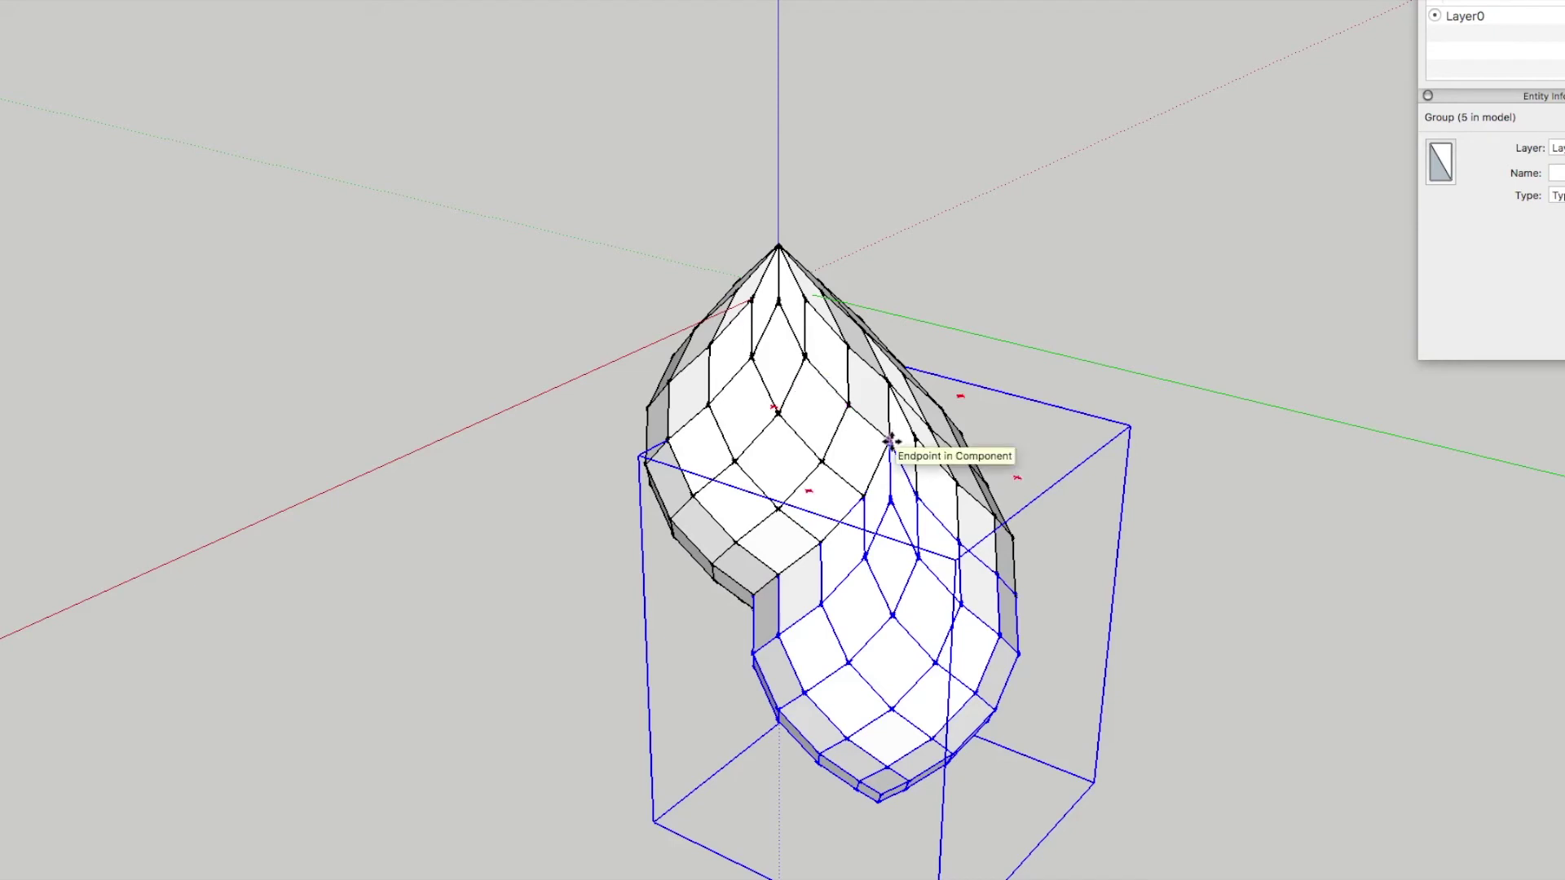
drag(890, 441, 863, 501)
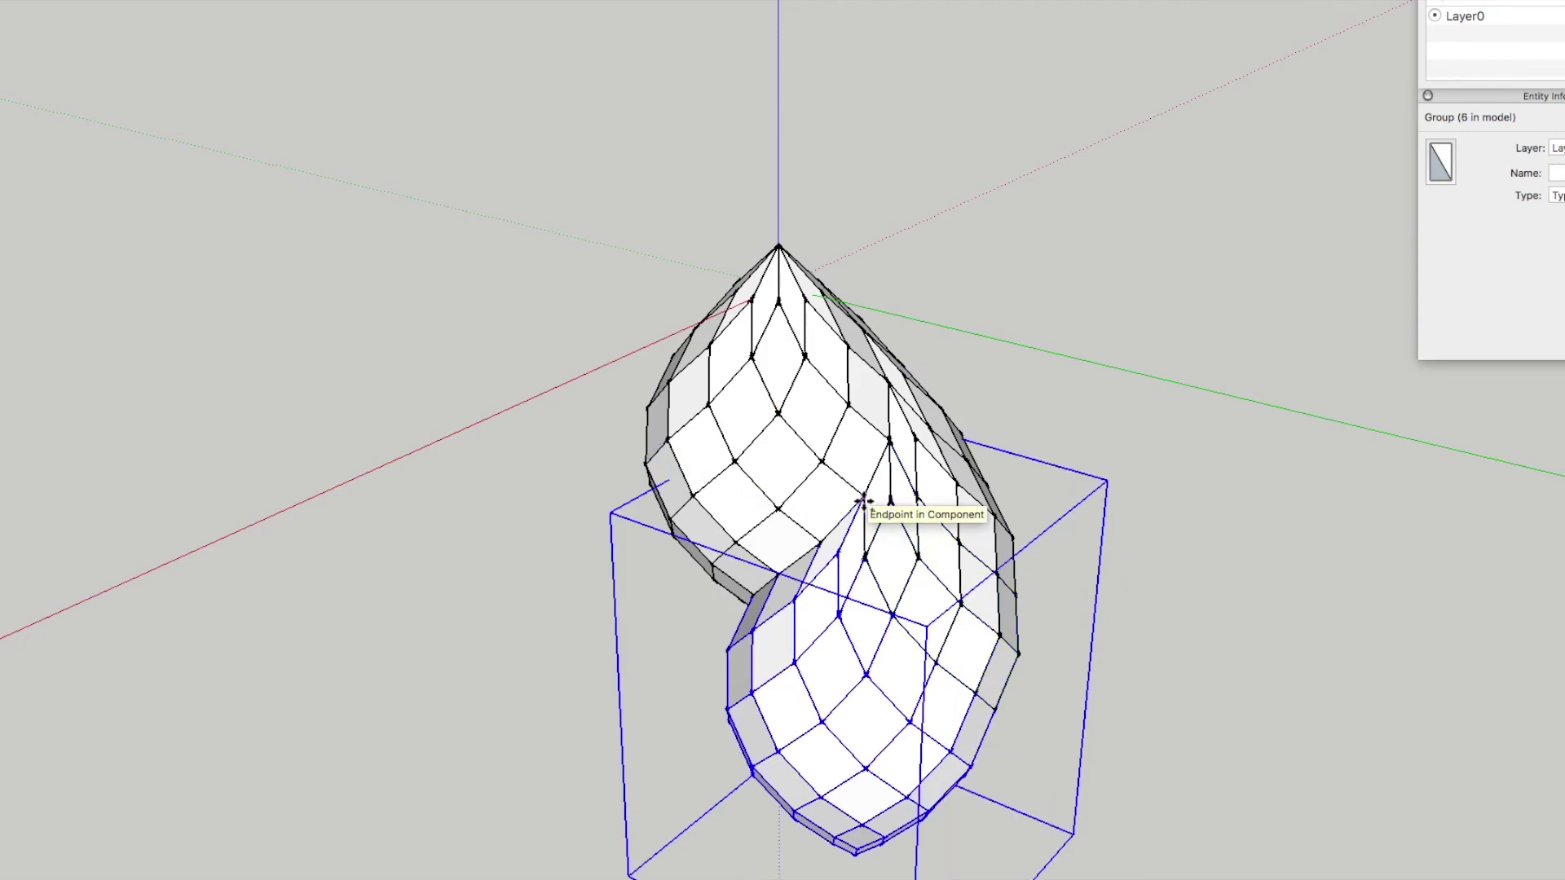
drag(863, 501, 820, 541)
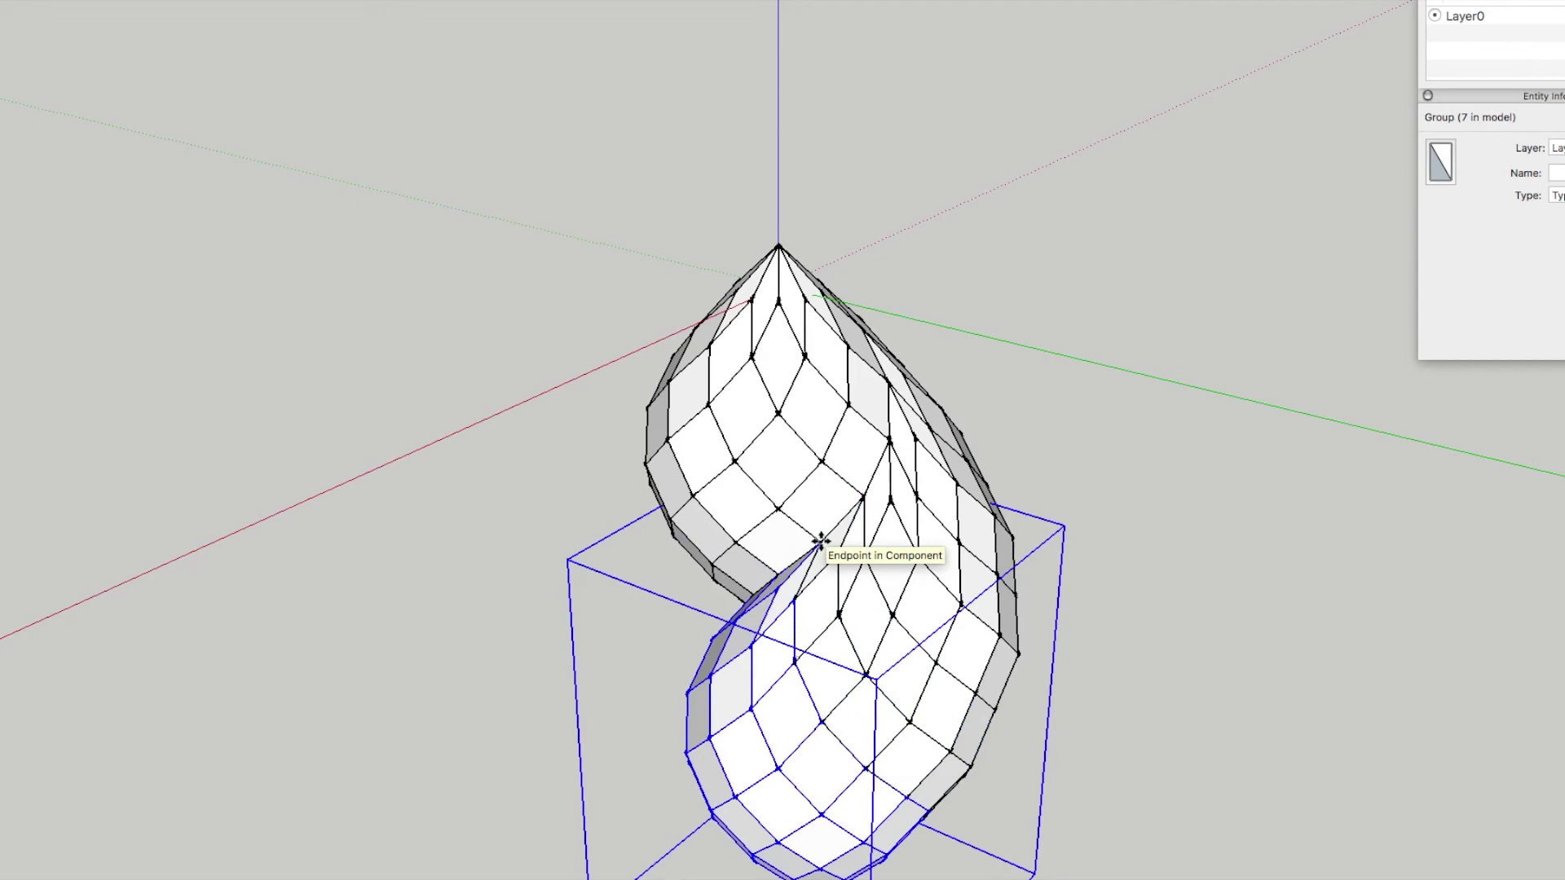
drag(822, 544, 787, 582)
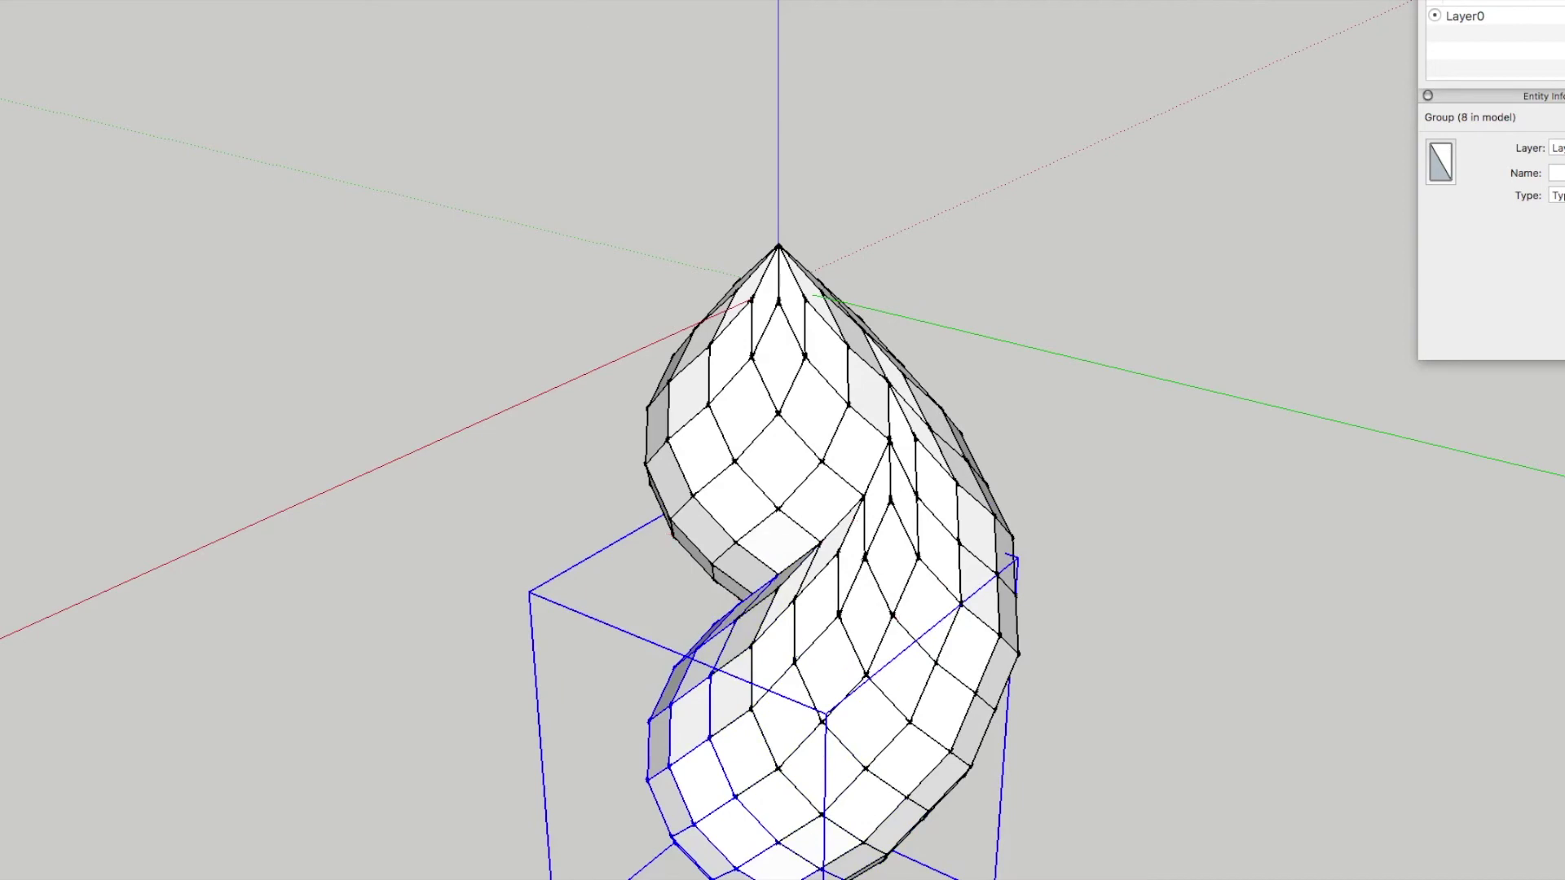
- Copy the group twice more along the spiral vertices on the lower part of the original solid
middle_drag(679, 566, 272, 677)
middle_drag(646, 719, 1045, 538)
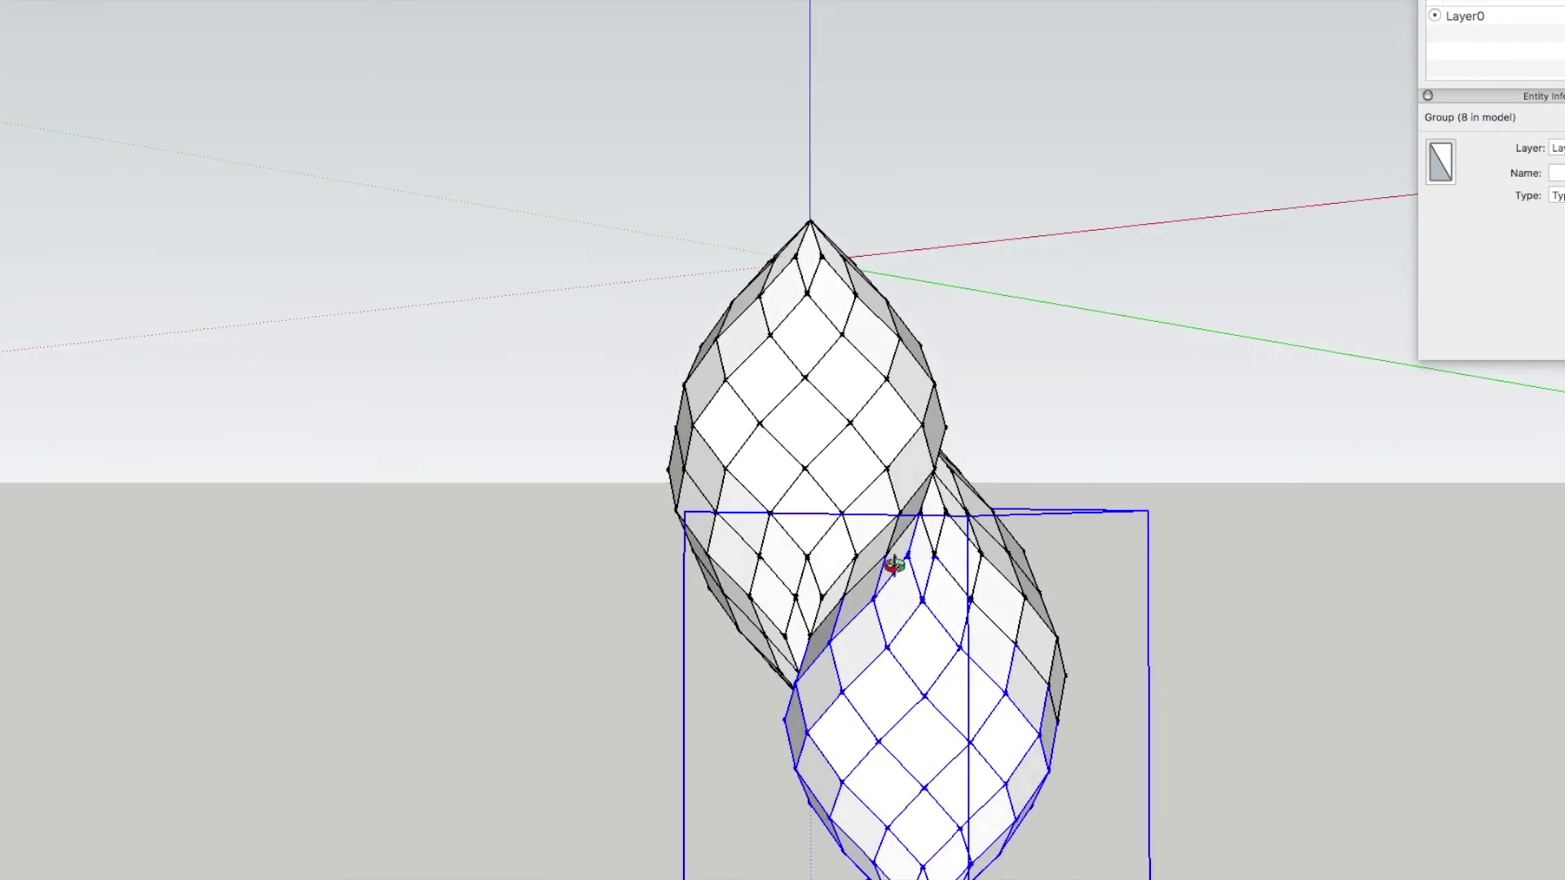
scroll(893, 562, up, 5)
middle_drag(915, 600, 882, 587)
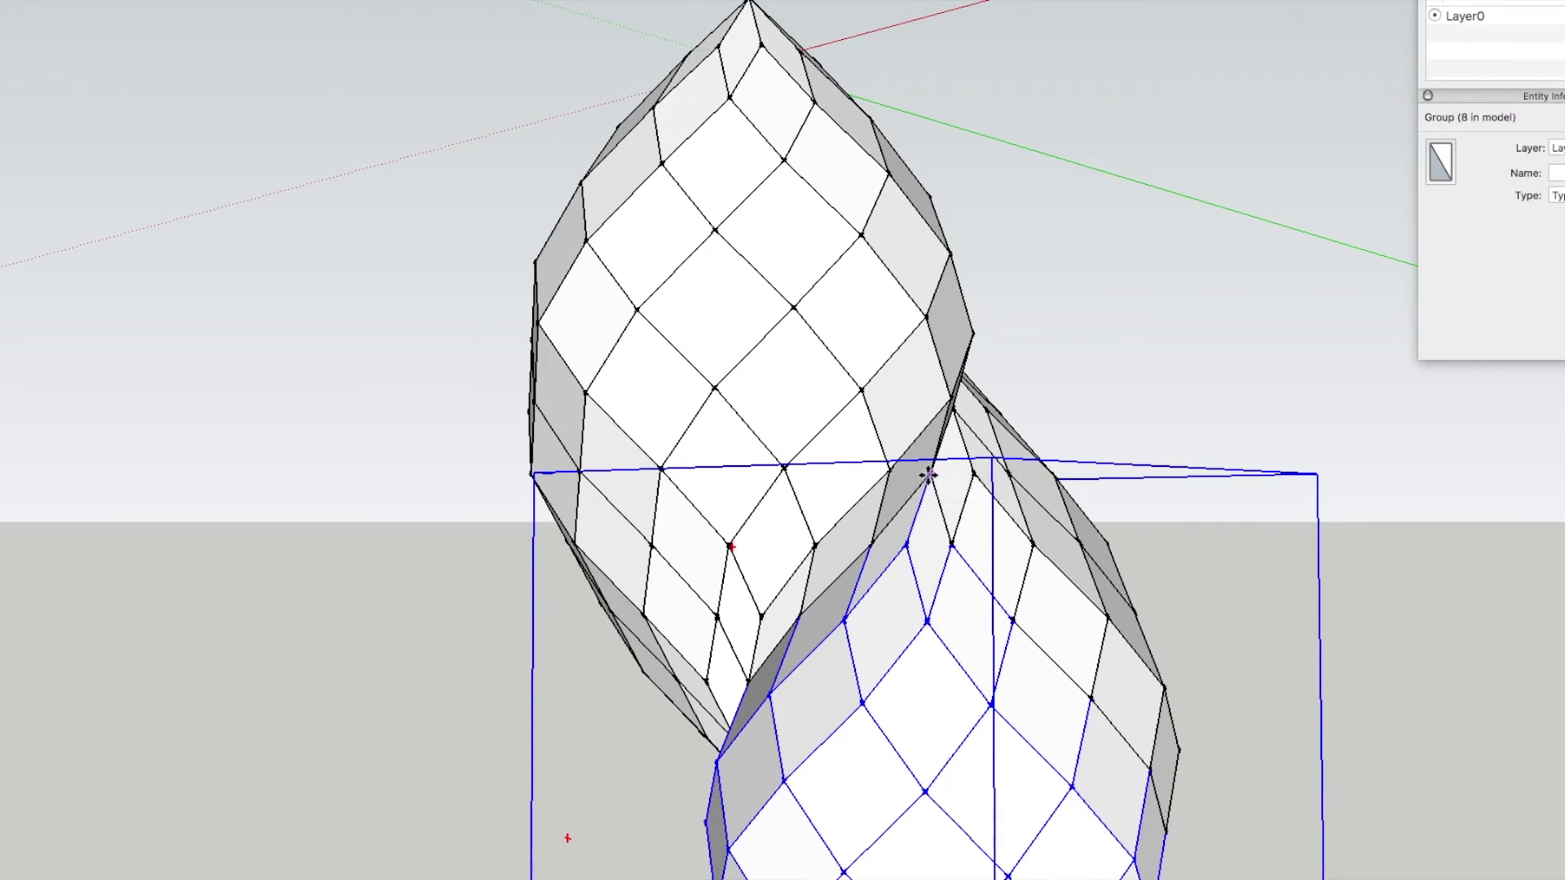
drag(929, 475, 870, 548)
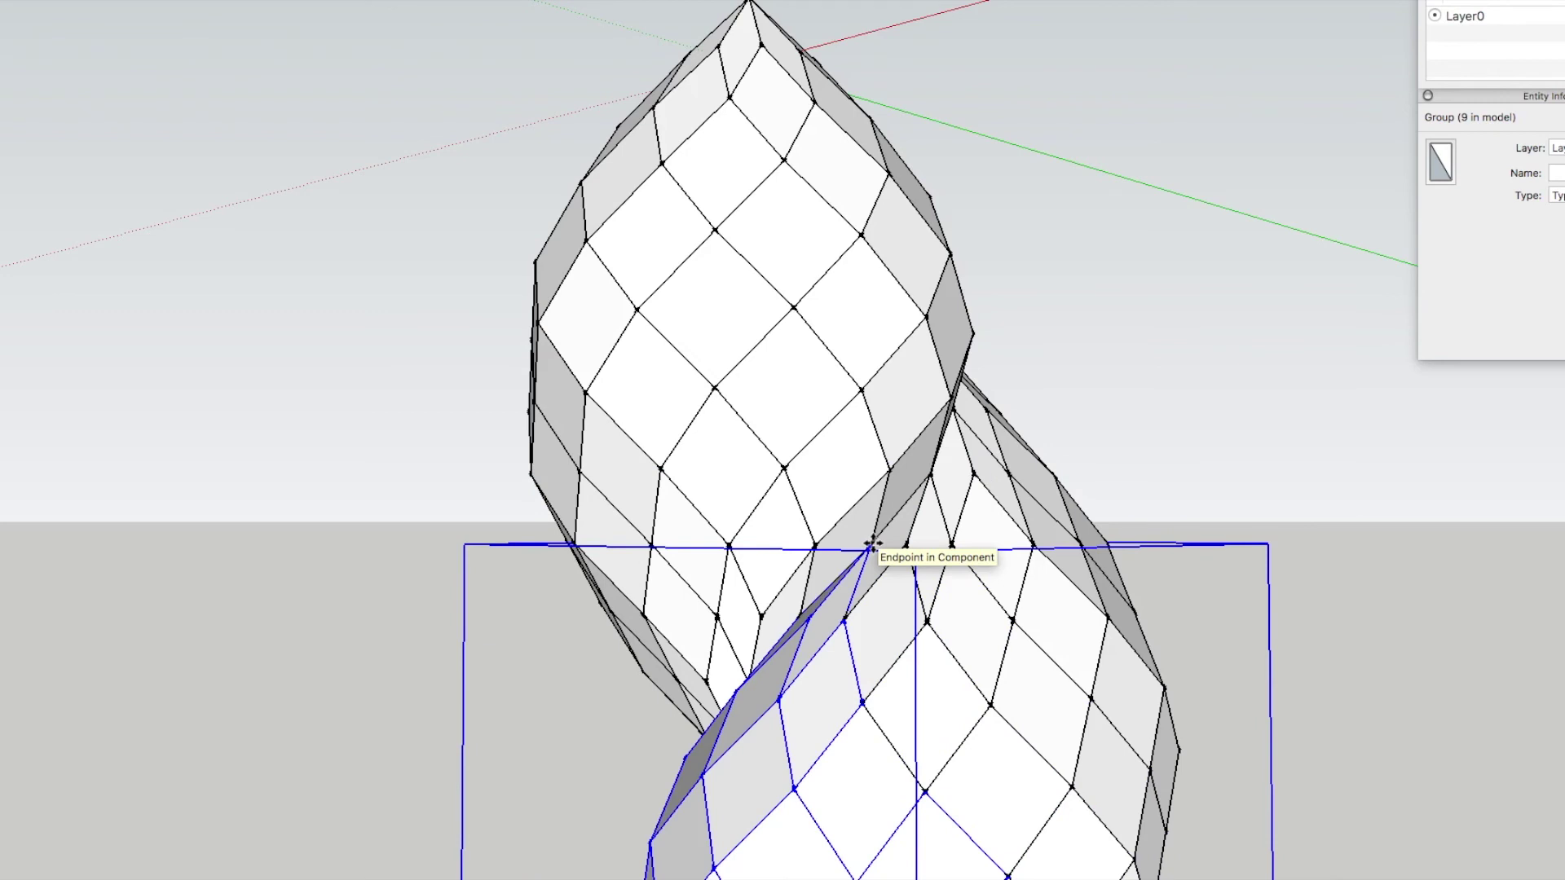
drag(870, 547, 799, 621)
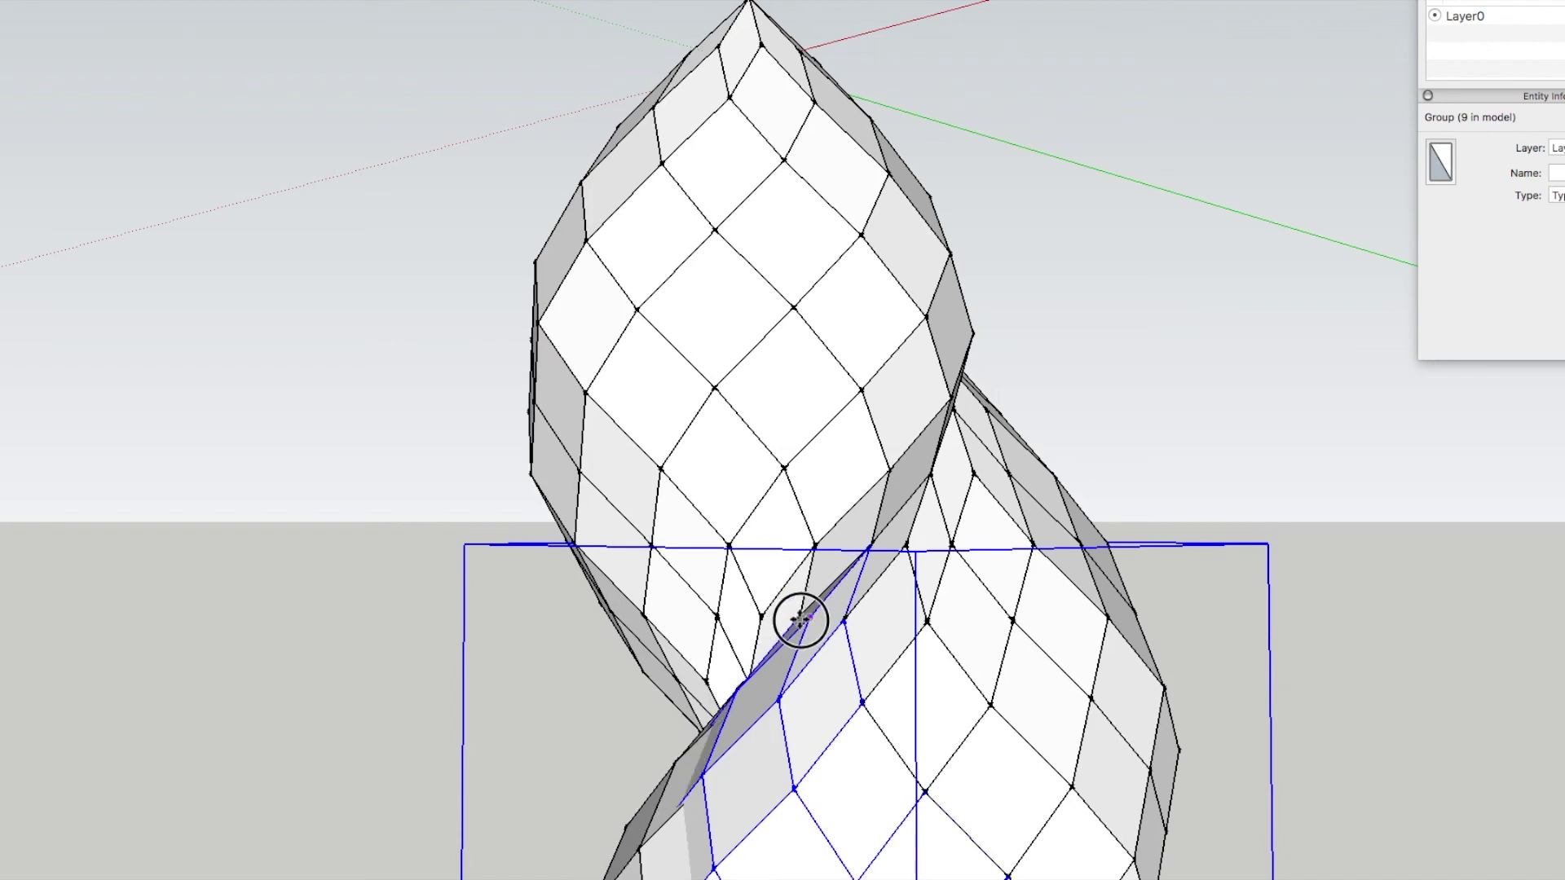
scroll(799, 621, up, 3)
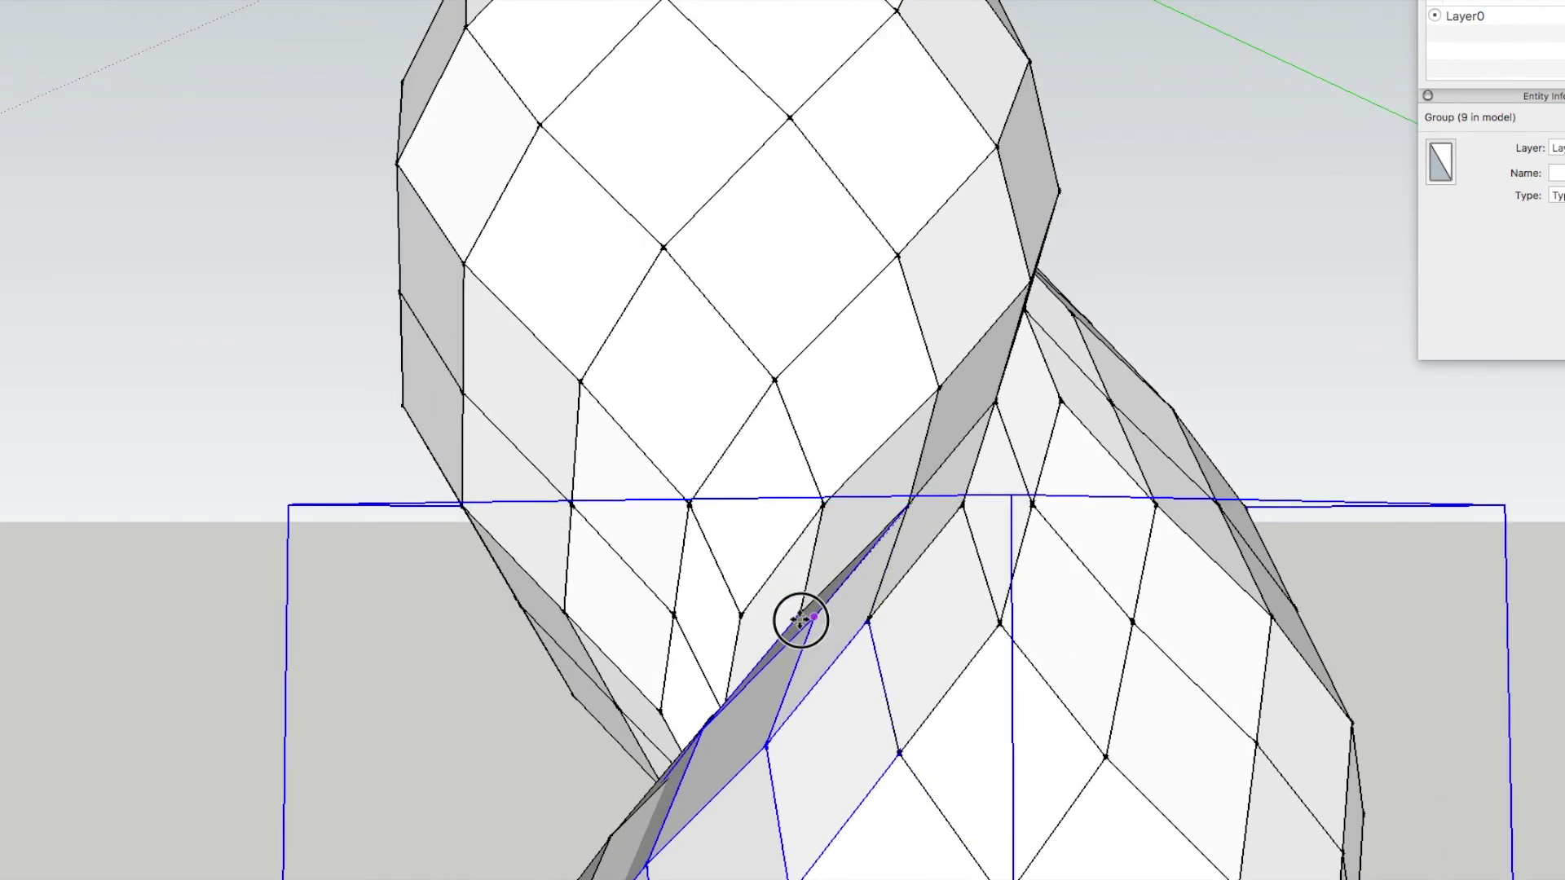
scroll(800, 621, up, 5)
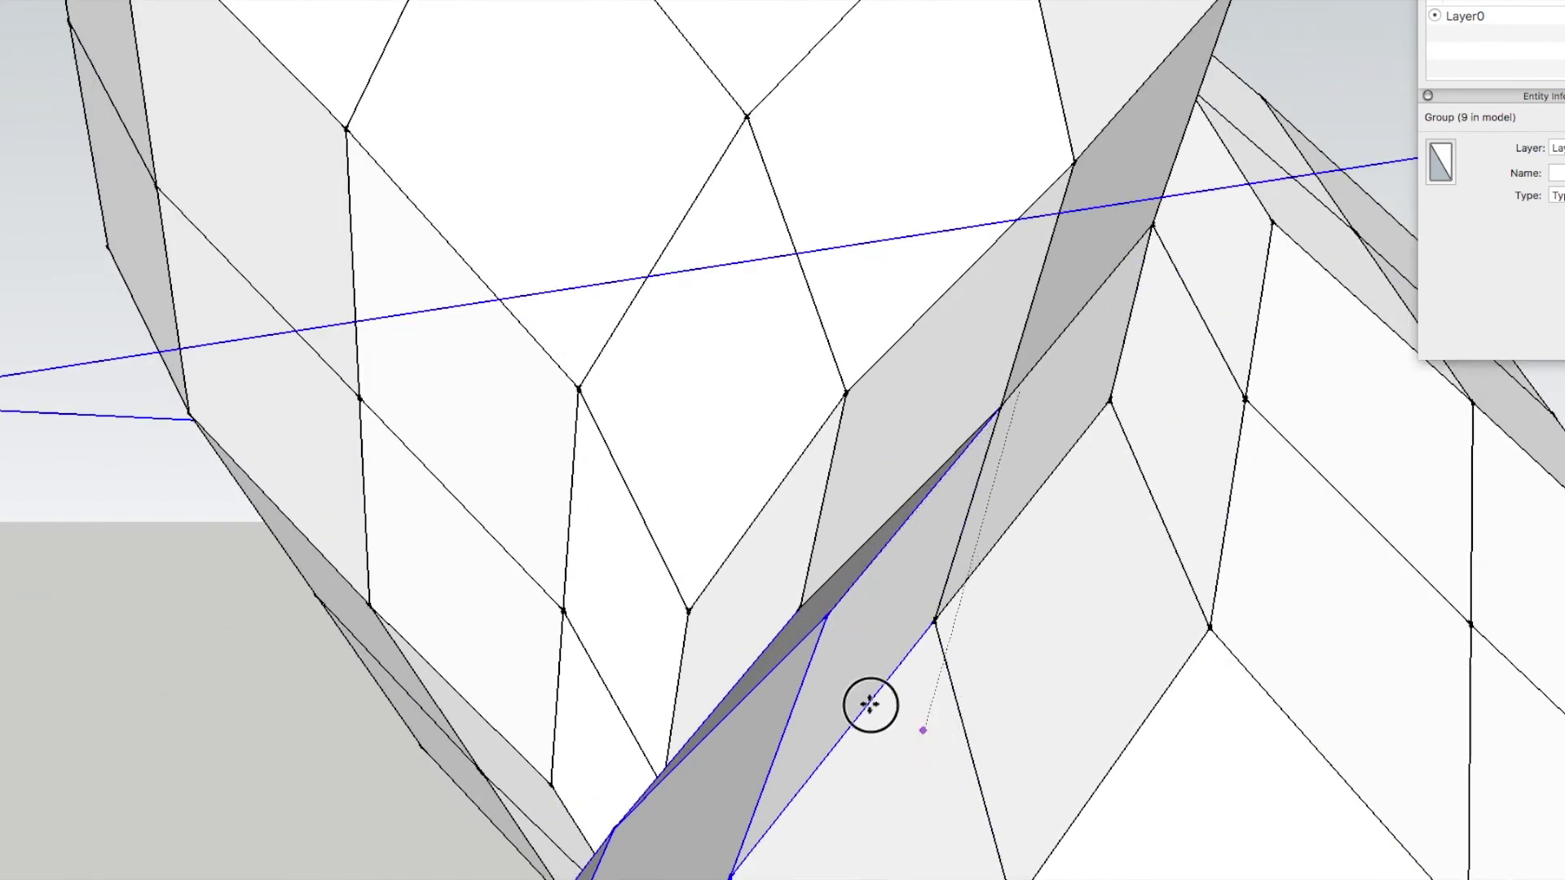
click(799, 606)
- Move the newest copy by its top tip onto the correct spiral vertex of the original solid
scroll(790, 506, down, 8)
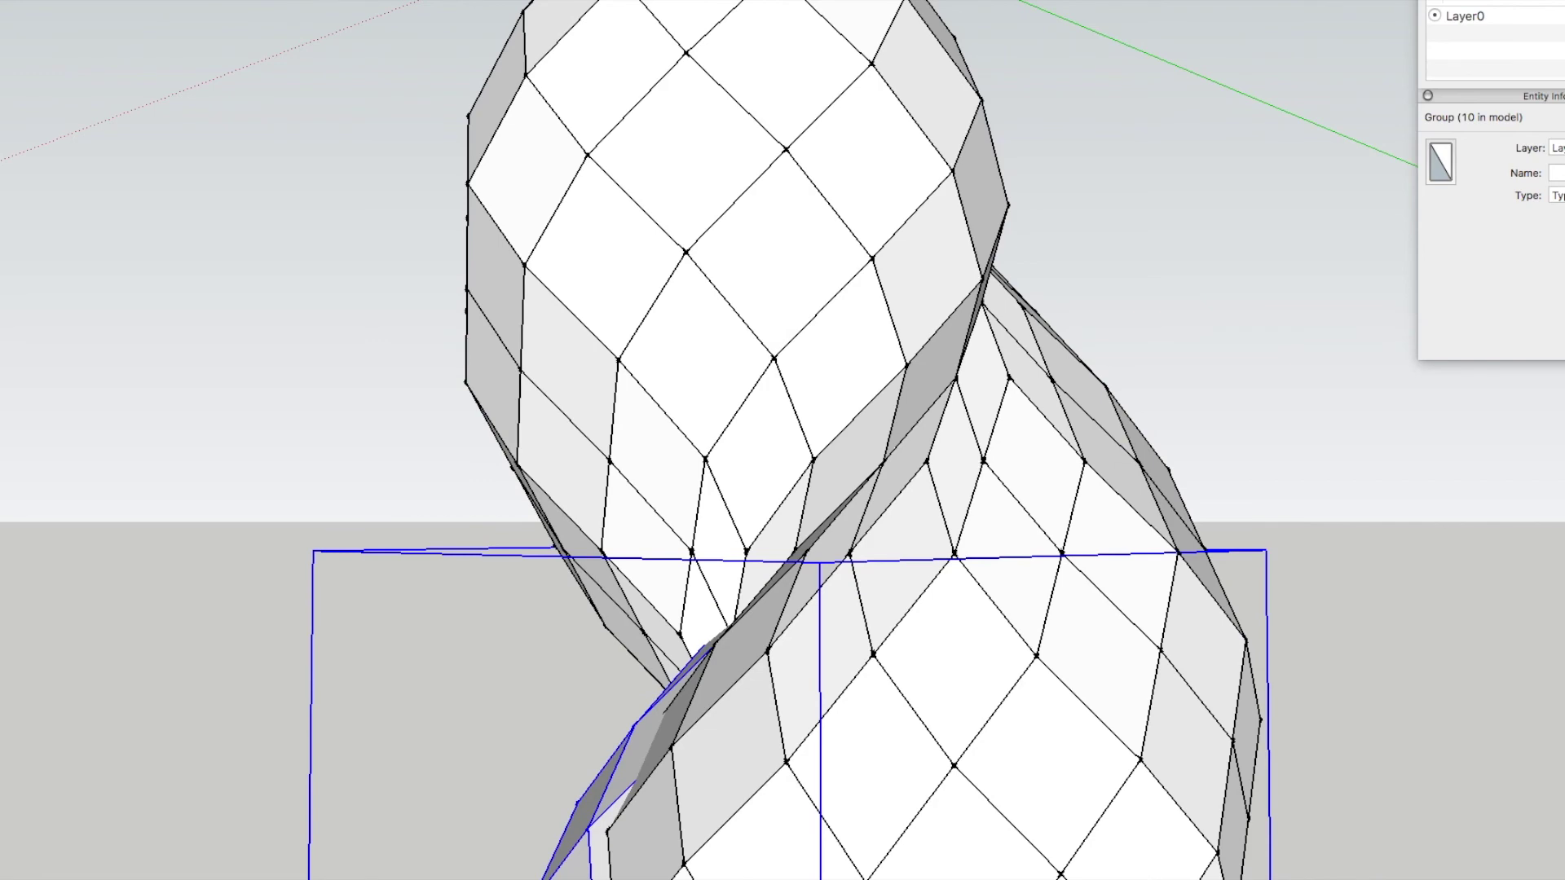
middle_drag(576, 436, 768, 533)
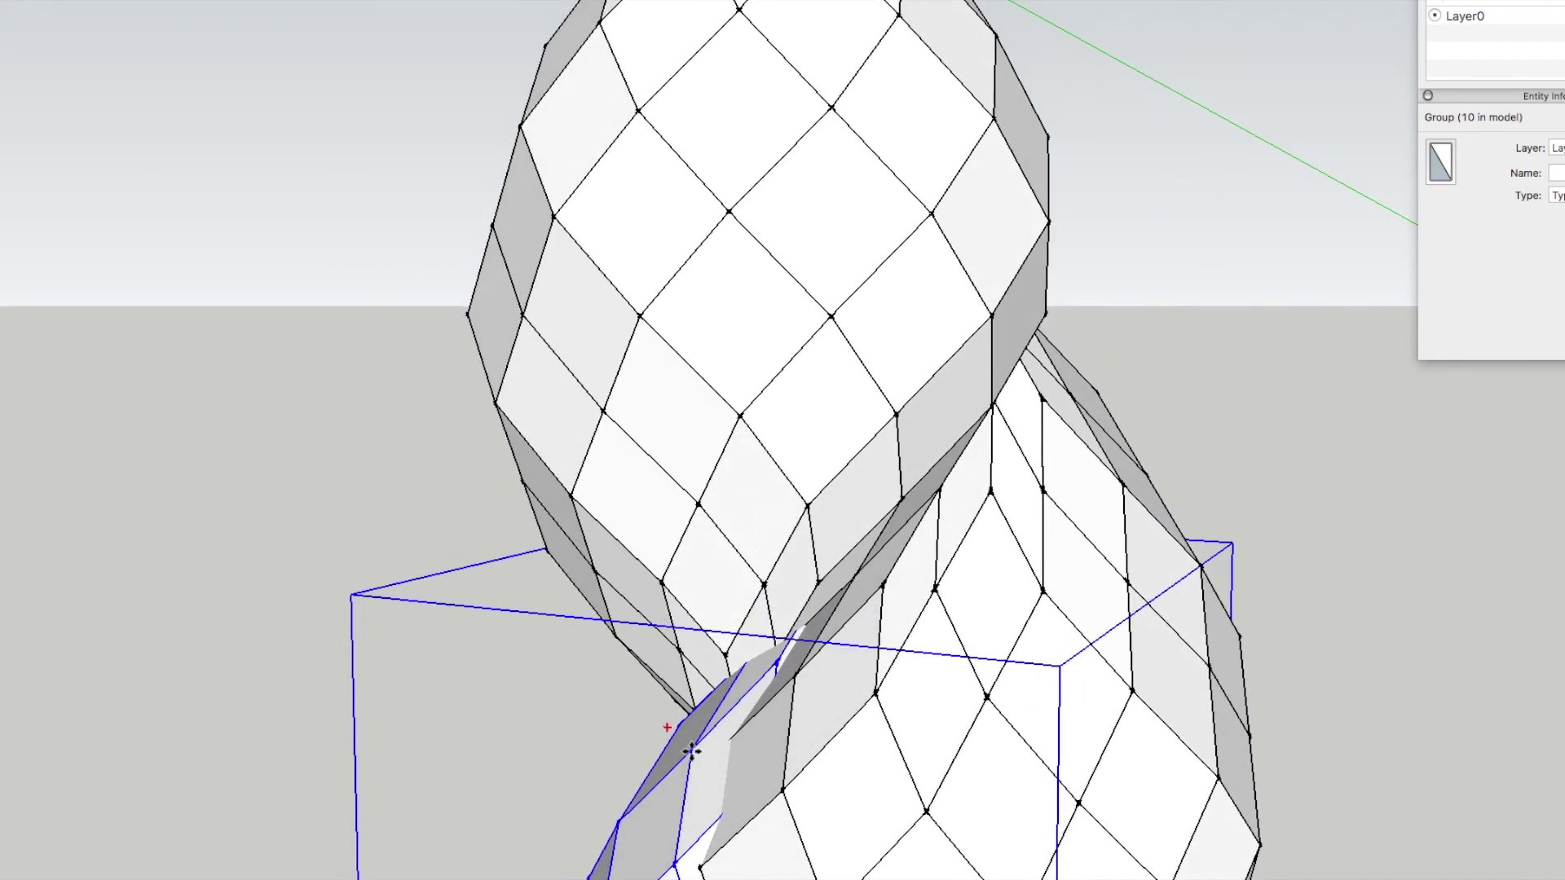
drag(697, 750, 456, 827)
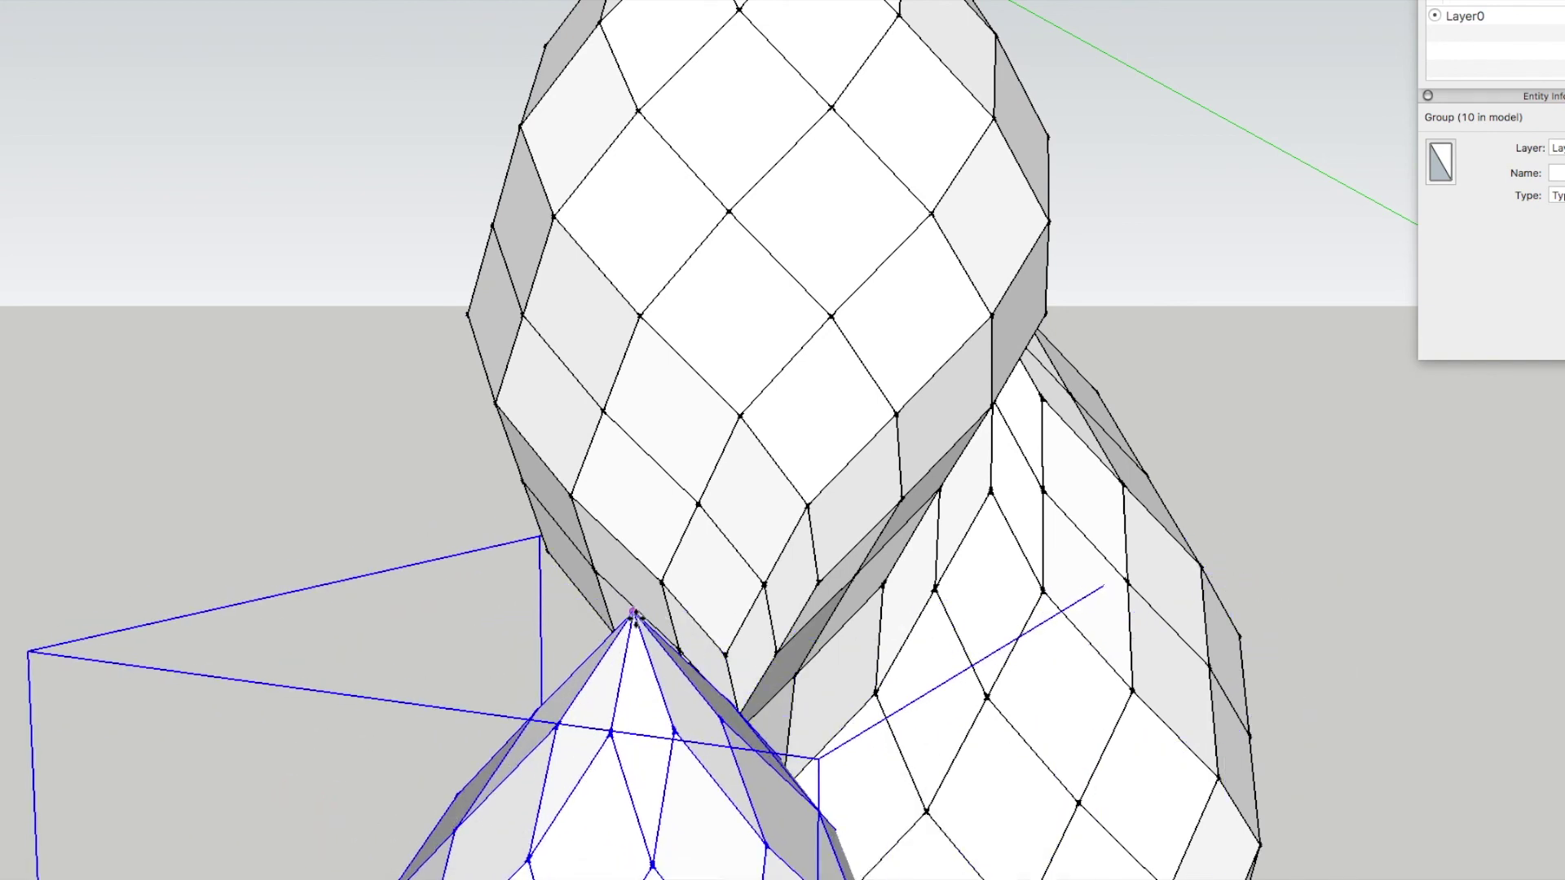
drag(637, 620, 848, 579)
- Examine the spiral of copies from several sides, including the joint between the original solid and the newest copy
scroll(992, 486, down, 4)
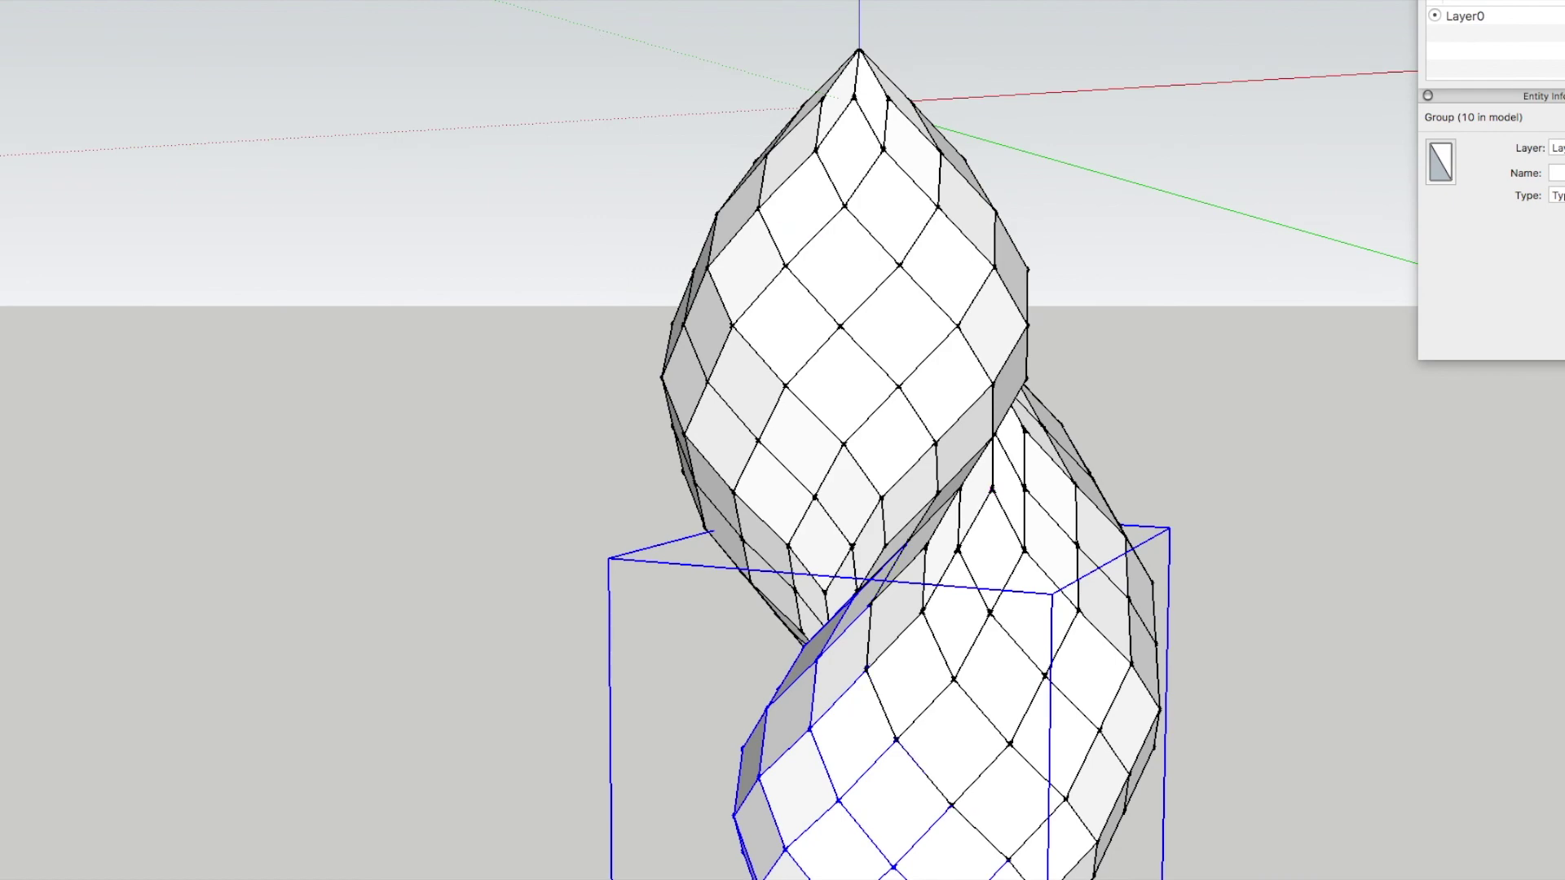
drag(795, 413, 263, 374)
drag(633, 473, 886, 491)
drag(738, 496, 487, 537)
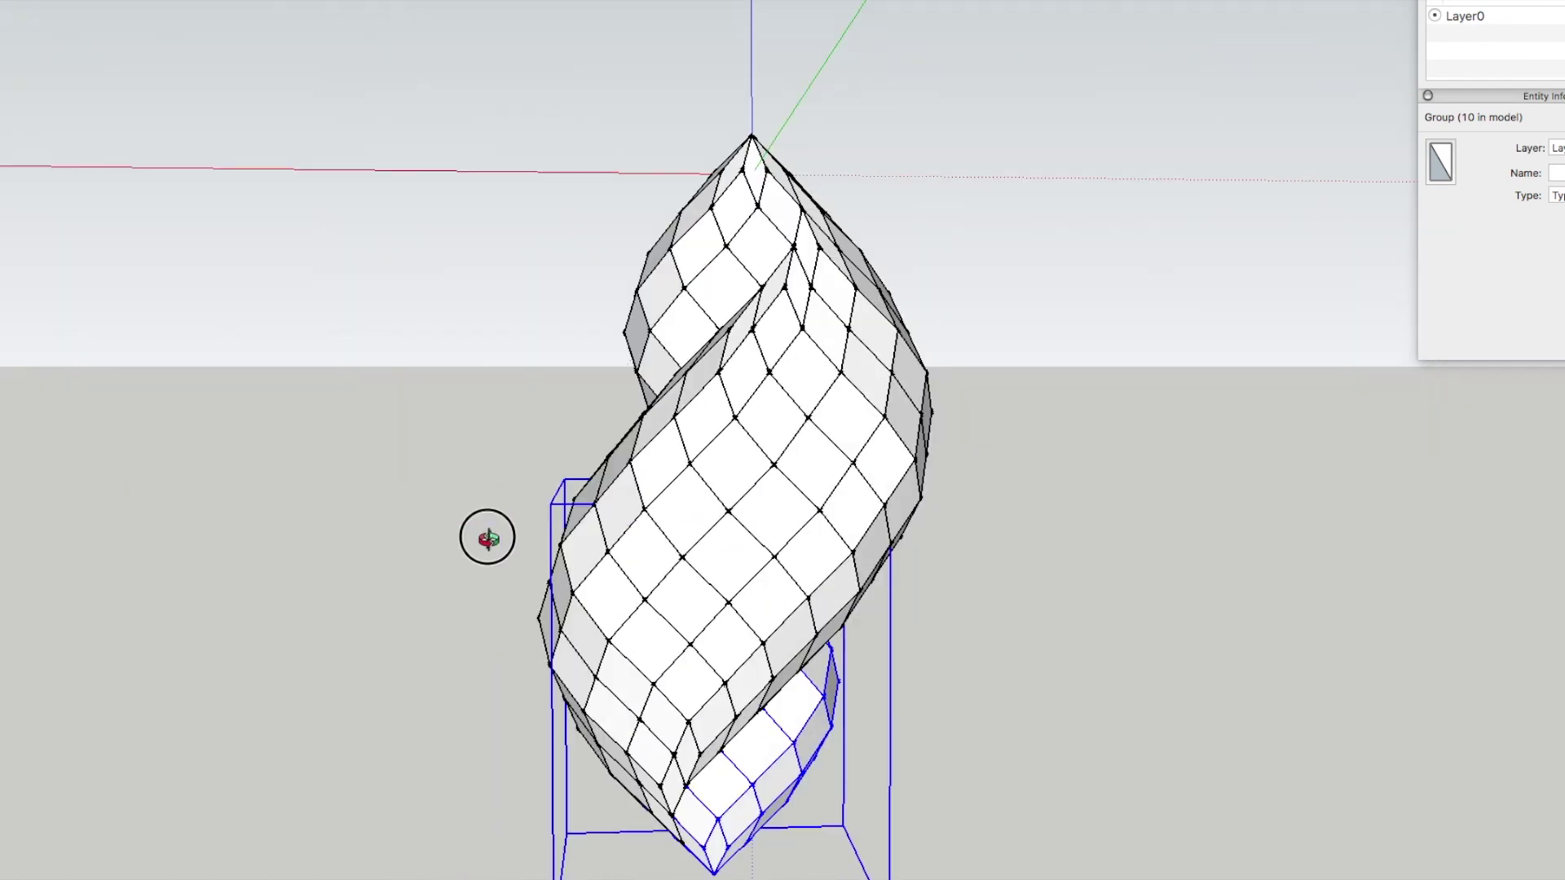
drag(870, 545, 937, 515)
drag(803, 474, 762, 540)
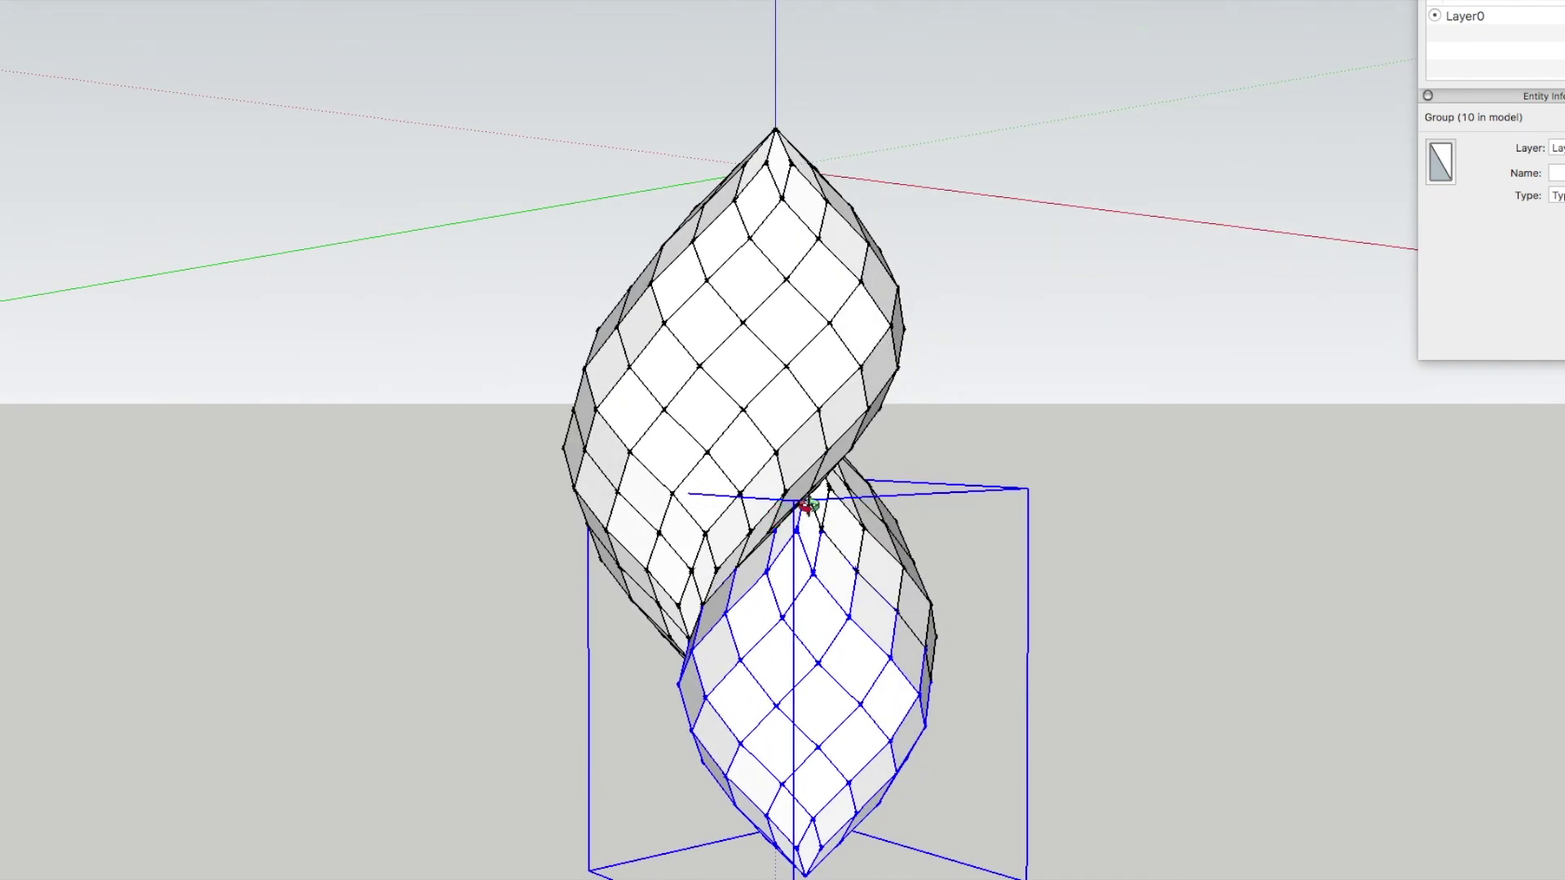
scroll(805, 506, up, 5)
drag(804, 535, 682, 450)
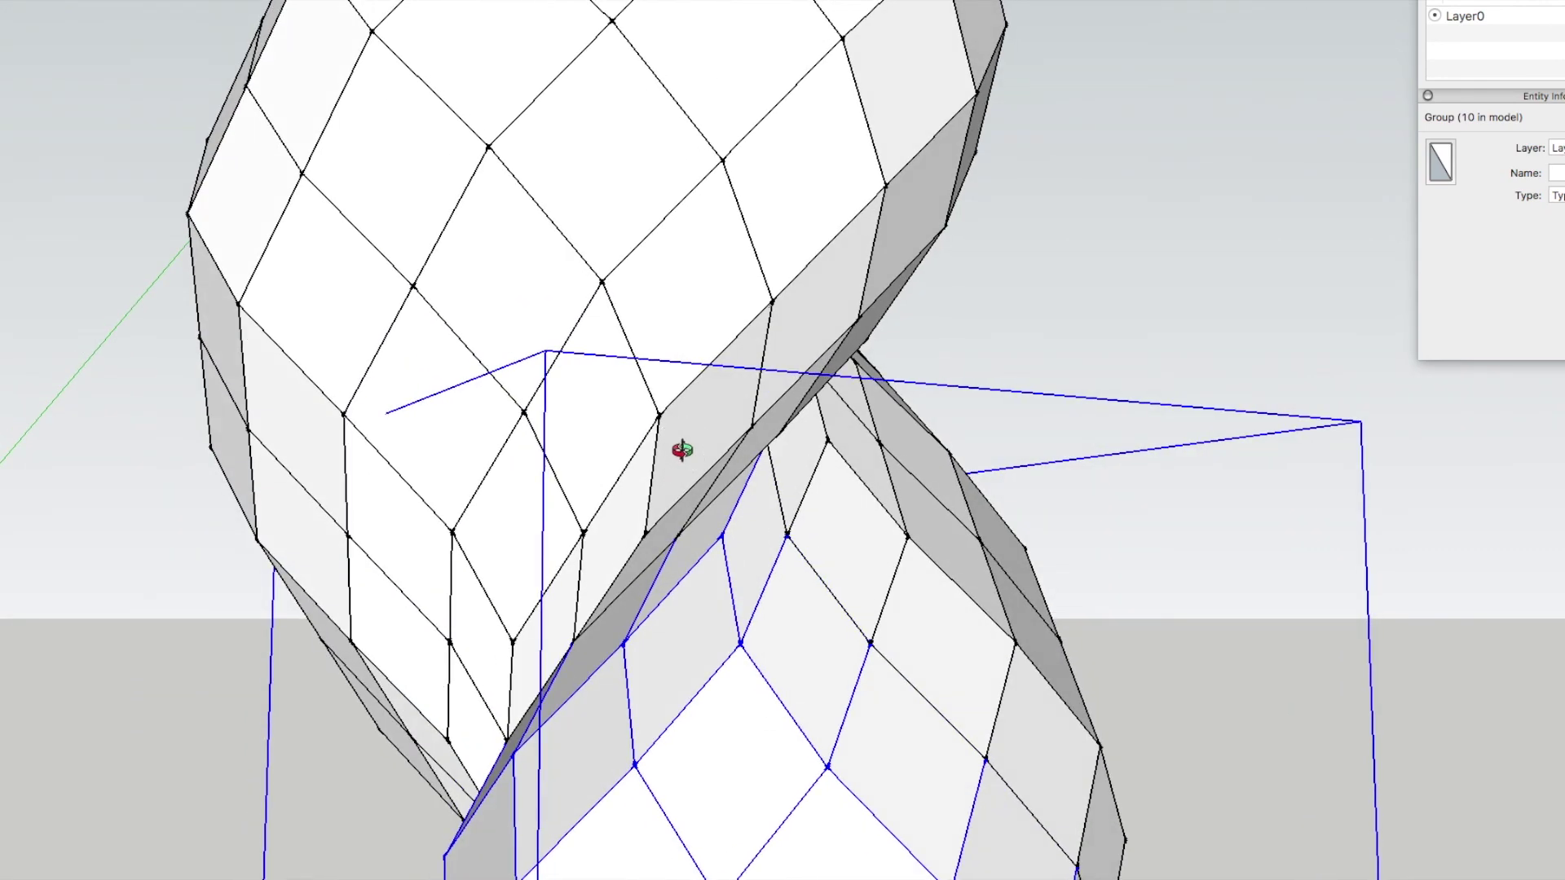